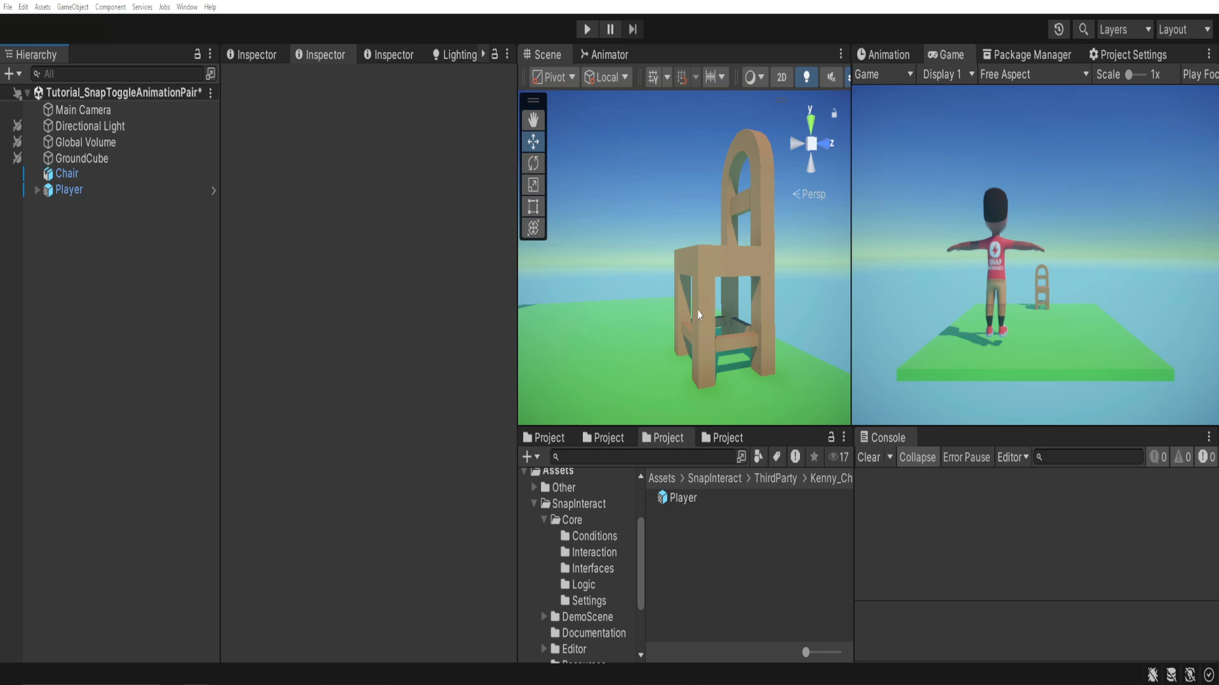
Assign the Interactable tag to the Chair object.
{"action": "left_click", "coordinate": [102, 175]}
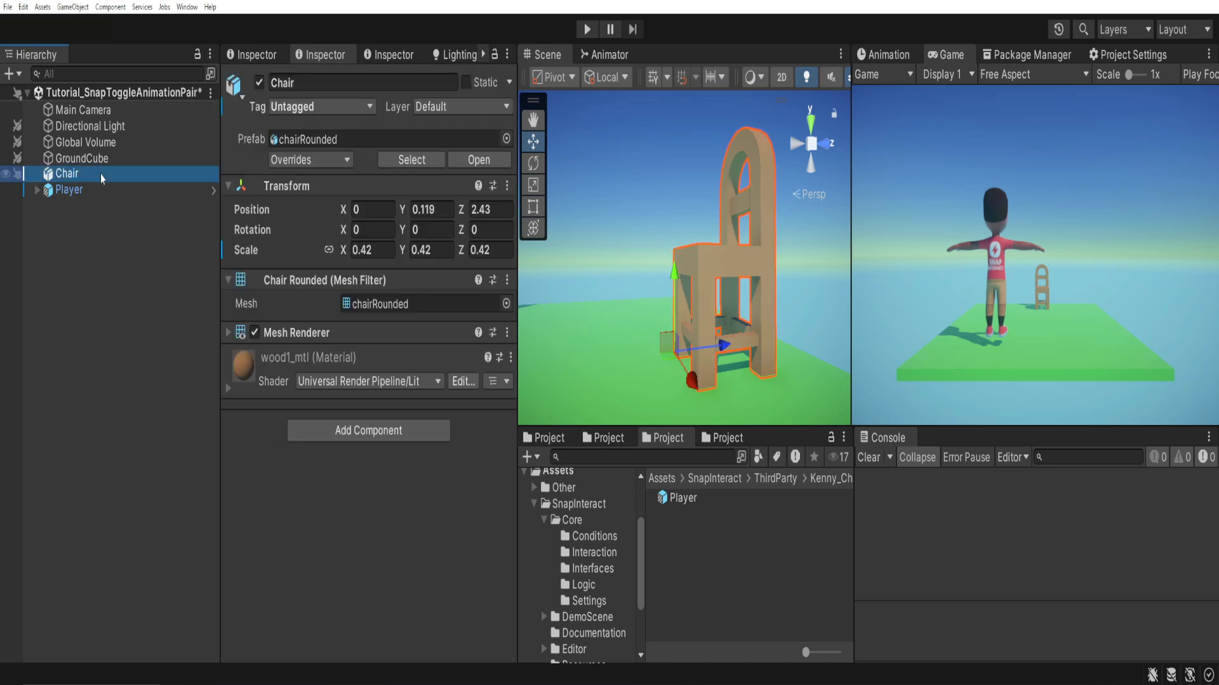
{"action": "left_click", "coordinate": [329, 108]}
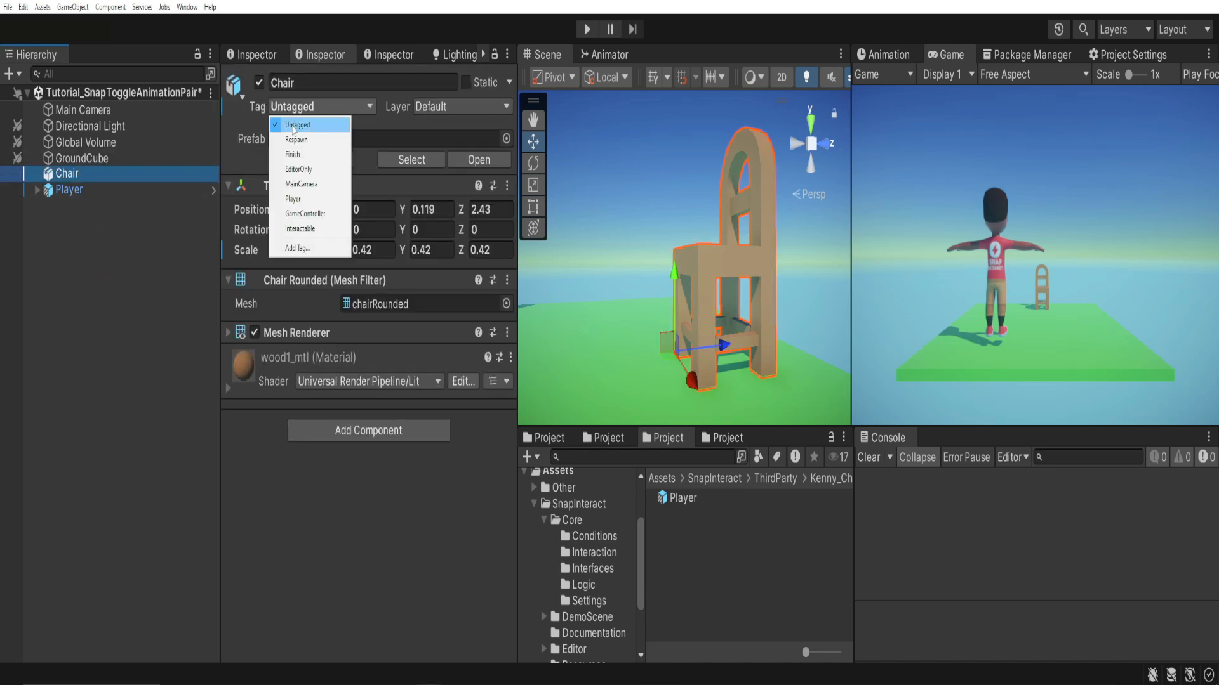
{"action": "left_click", "coordinate": [282, 228]}
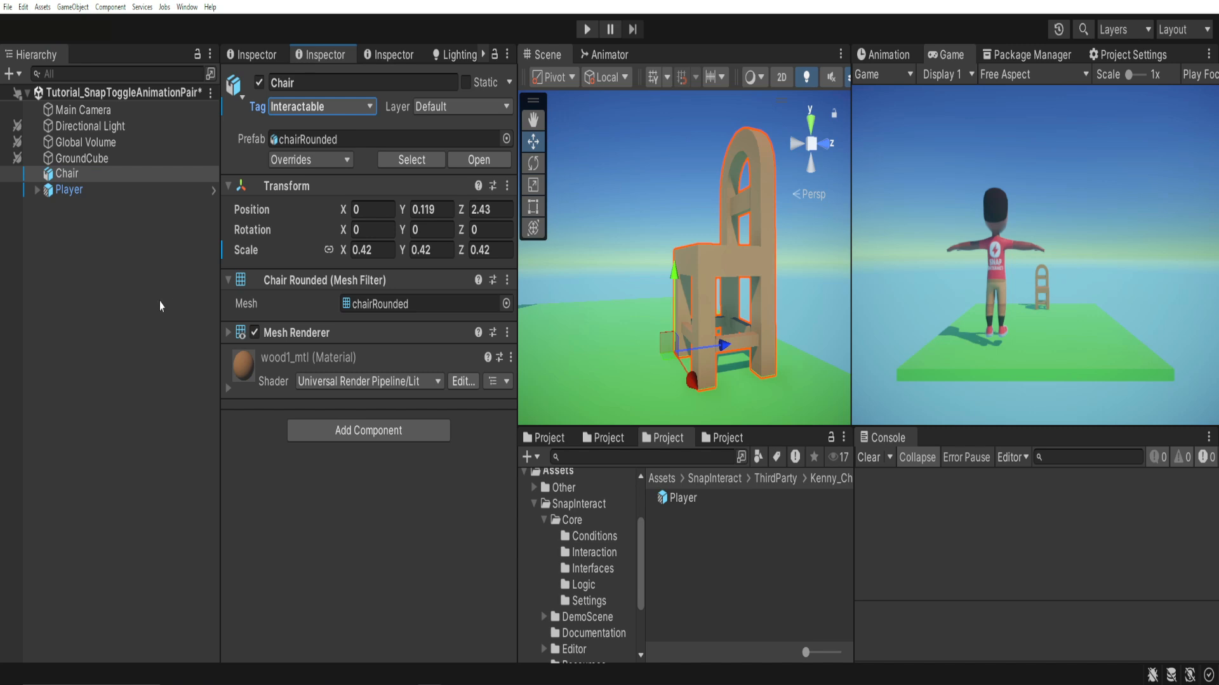
{"action": "left_click", "coordinate": [120, 325]}
Create an empty child object under the Chair and name it Anchor.
{"action": "right_click", "coordinate": [78, 177]}
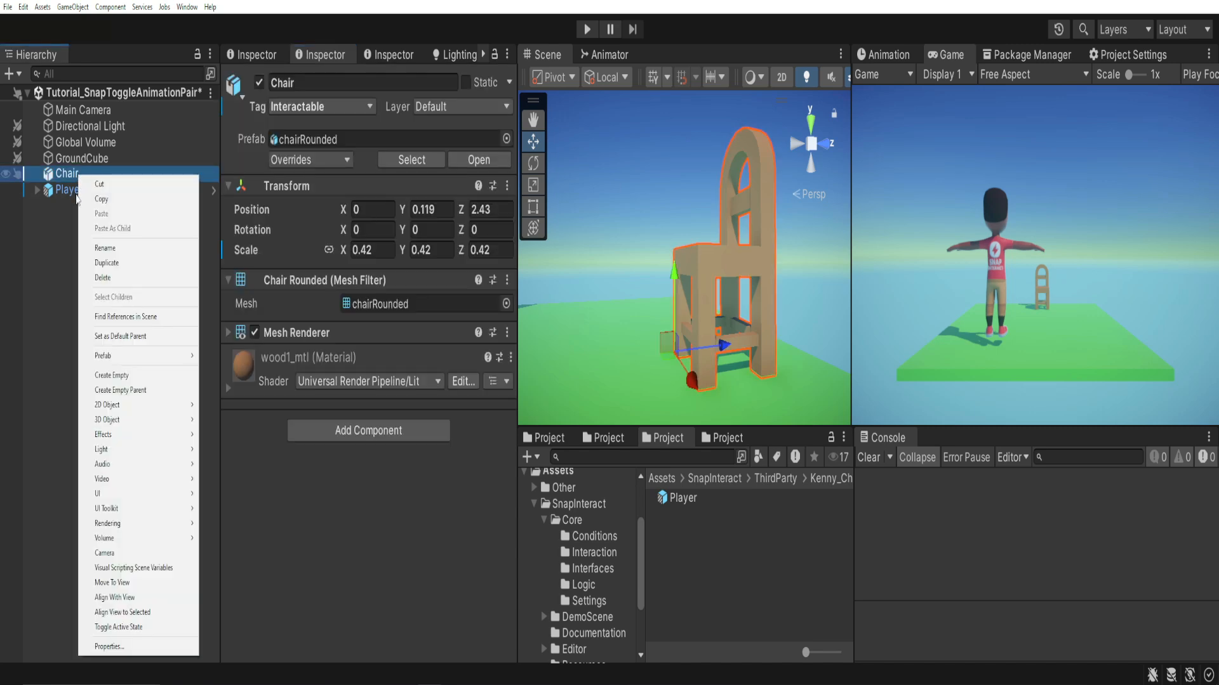
{"action": "left_click", "coordinate": [125, 375]}
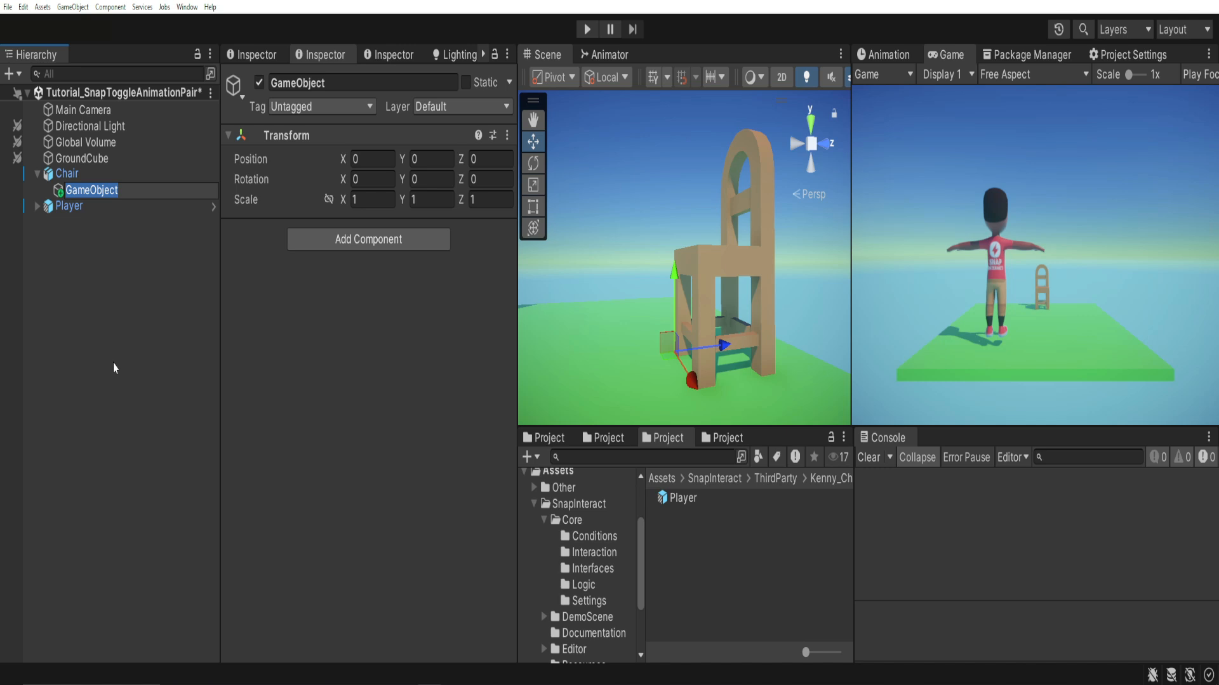
{"action": "type", "text": "Anchor"}
{"action": "key", "text": "Return"}
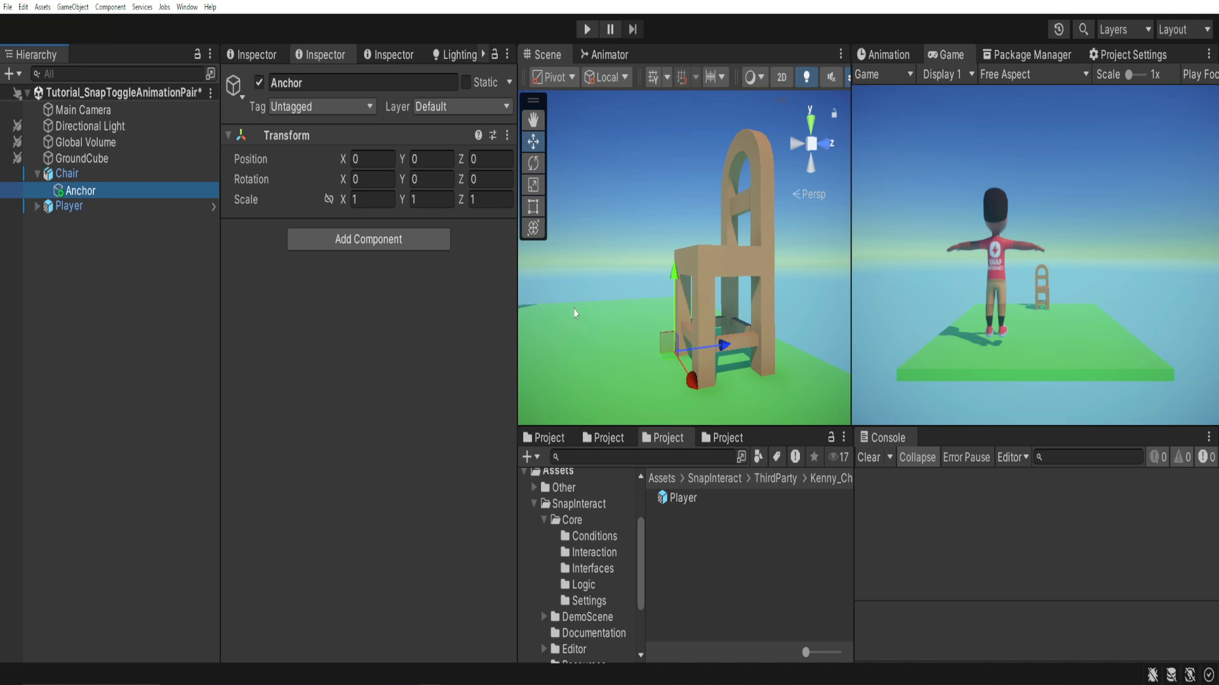
Set the Anchor's Y rotation to 180 so that it faces away from the chair's backrest.
{"action": "left_click_drag", "start_coordinate": [621, 300], "coordinate": [607, 278], "text": "alt"}
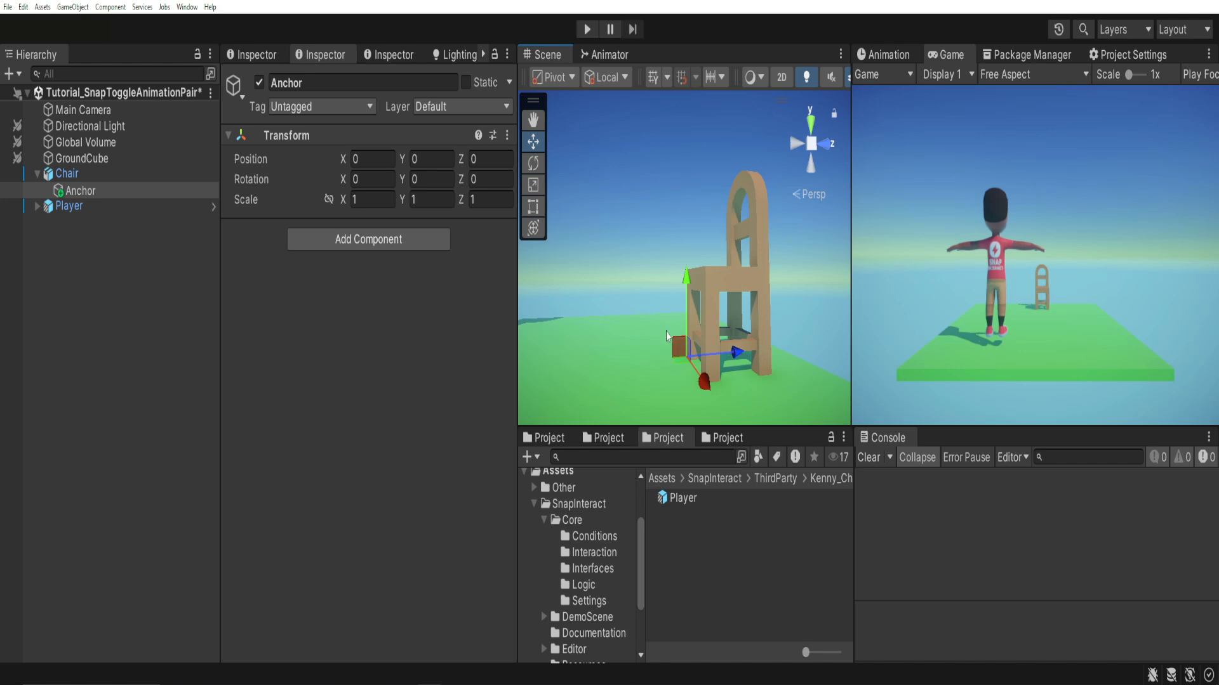
{"action": "key", "text": "e"}
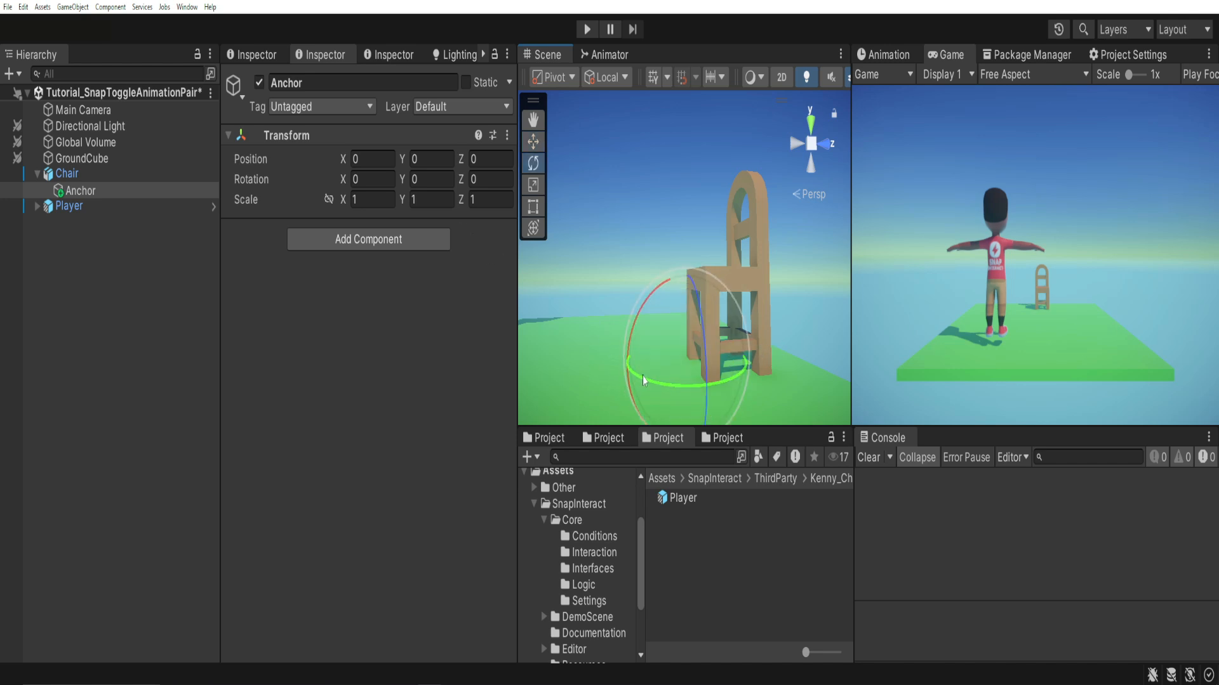
{"action": "left_click_drag", "start_coordinate": [643, 377], "coordinate": [752, 406]}
{"action": "left_click", "coordinate": [453, 181]}
{"action": "type", "text": "180"}
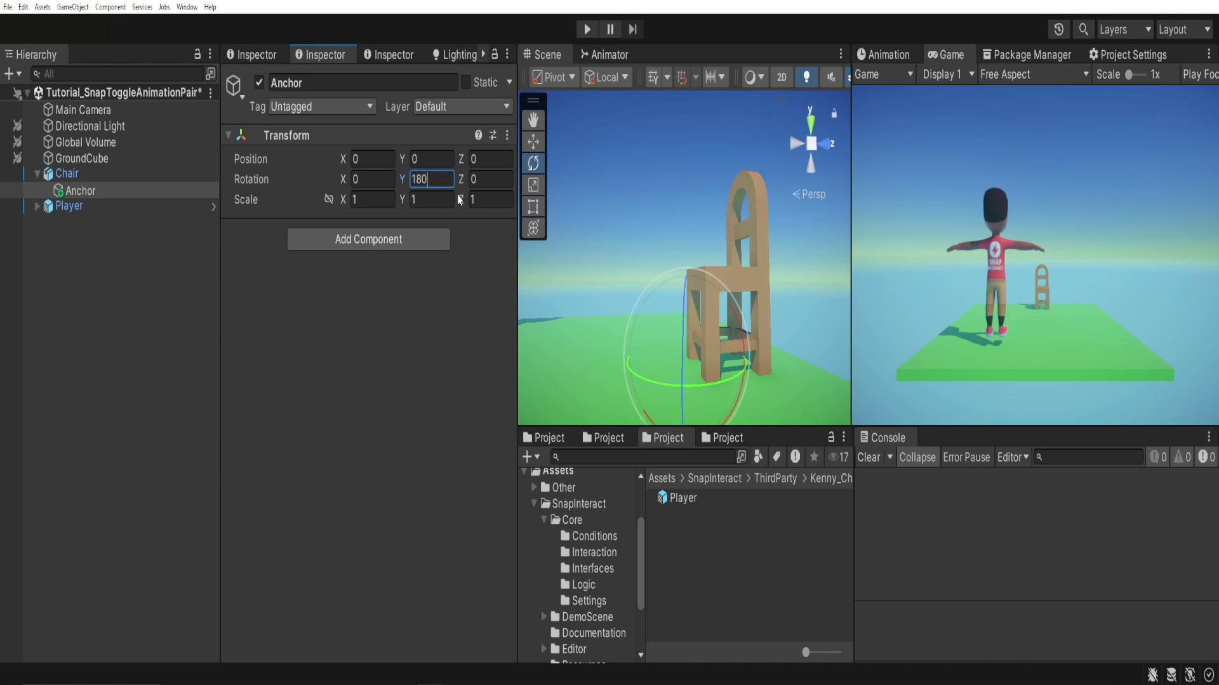
{"action": "type", "text": "w"}
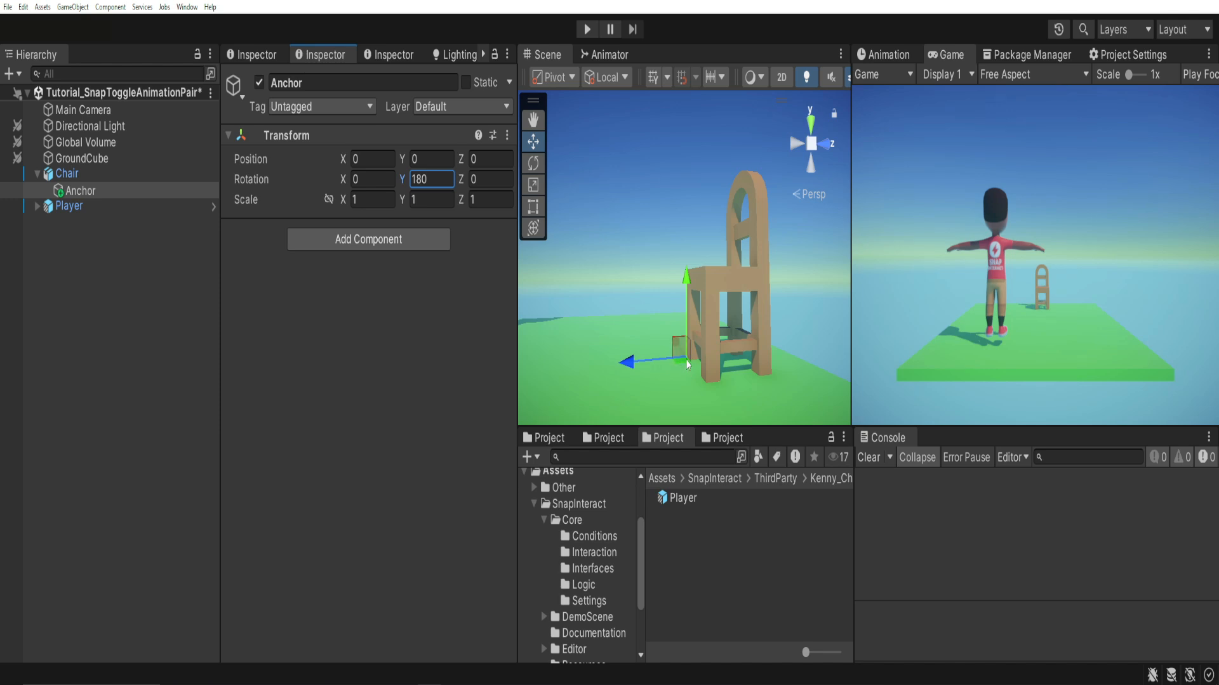
Offset the Anchor in front of the chair by setting its Z position to -0.24.
{"action": "left_click", "coordinate": [476, 158]}
{"action": "type", "text": "-0.24"}
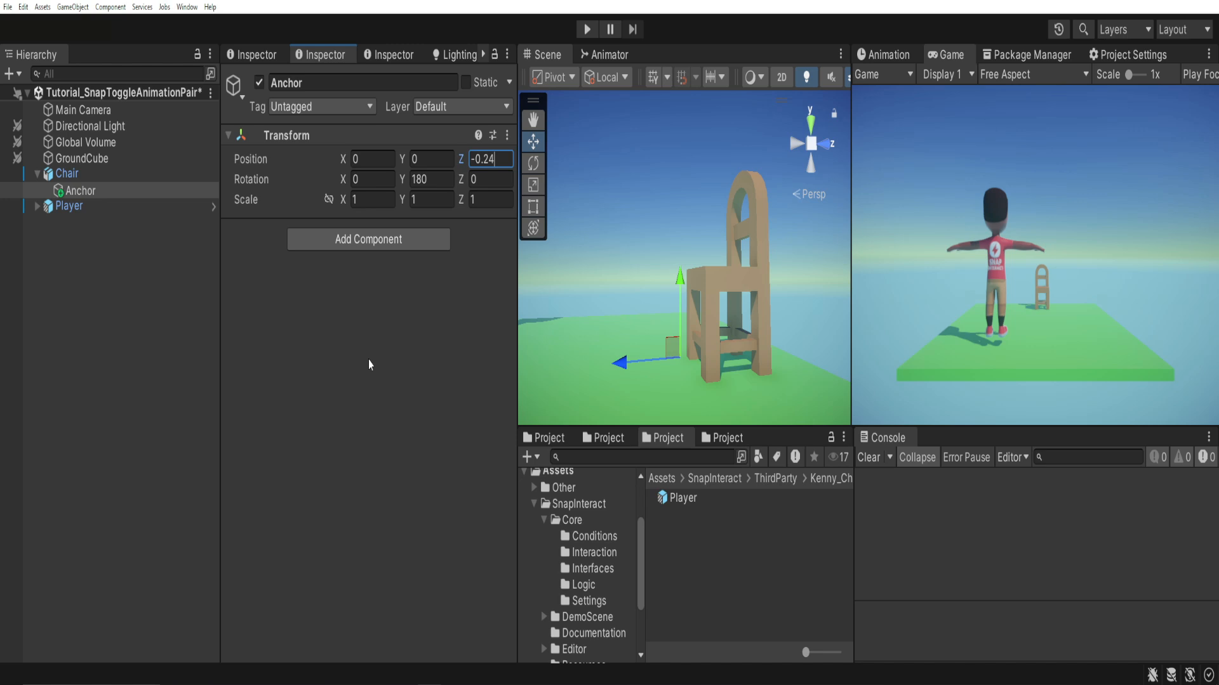
Add a Box Collider component to the Chair.
{"action": "left_click", "coordinate": [67, 173]}
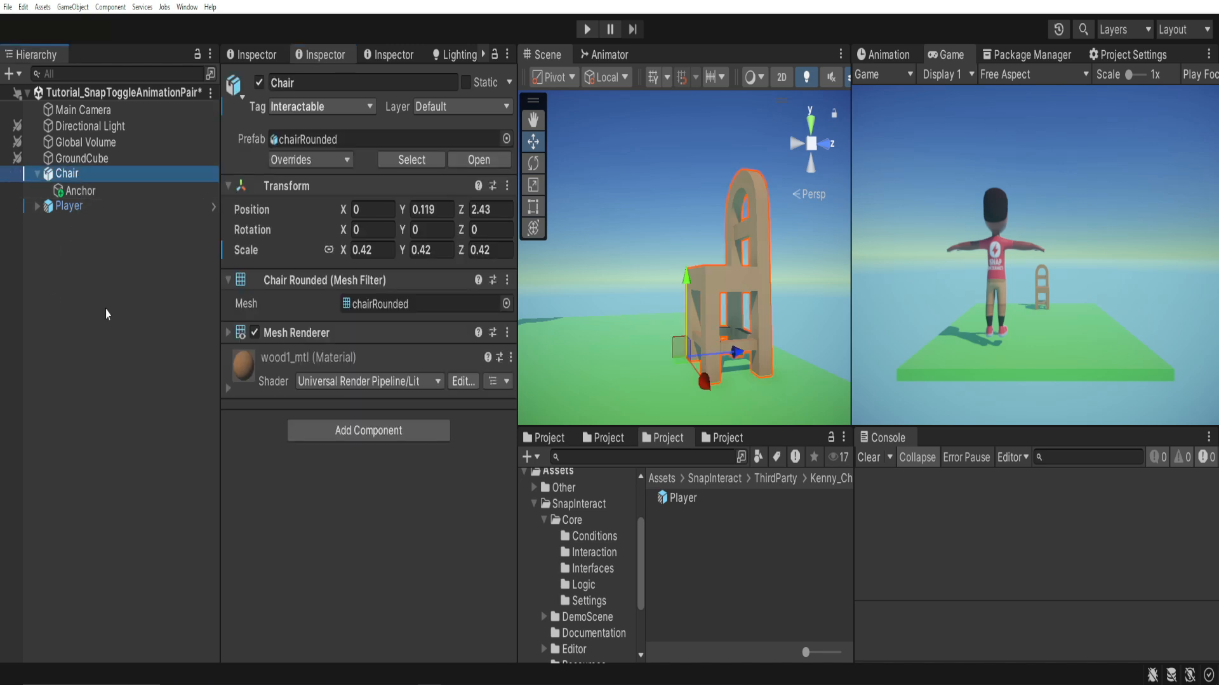
{"action": "left_click", "coordinate": [322, 436]}
{"action": "type", "text": "b"}
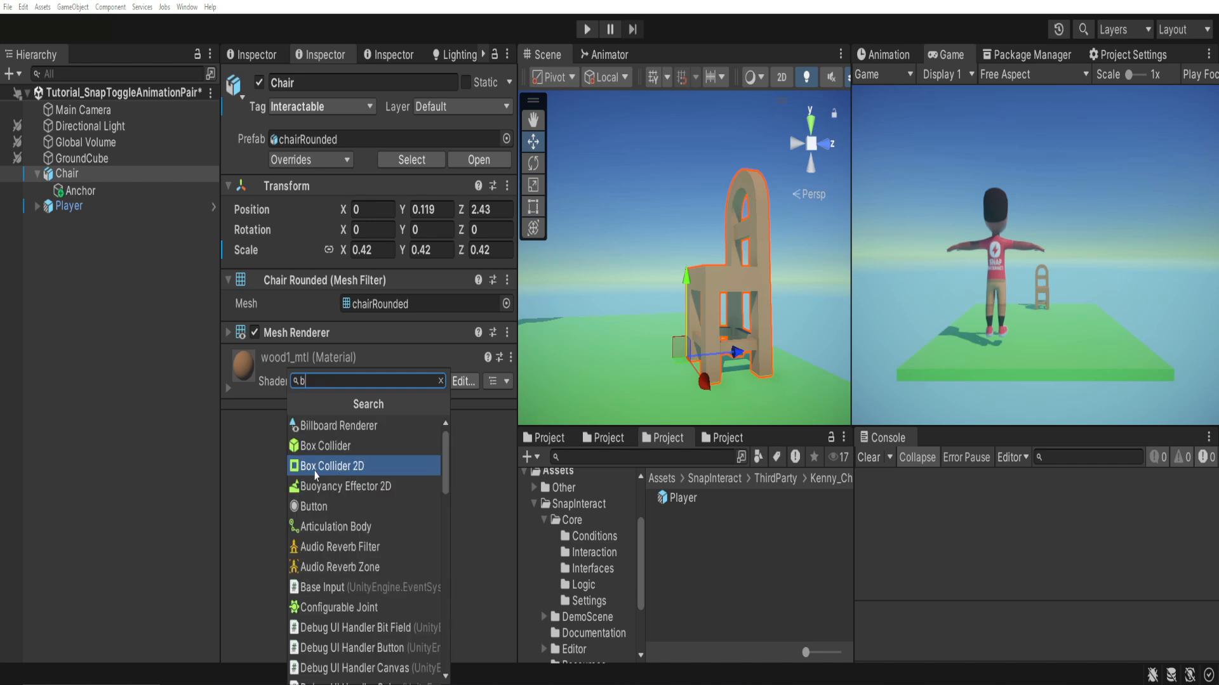
{"action": "type", "text": "ox"}
{"action": "left_click", "coordinate": [368, 425]}
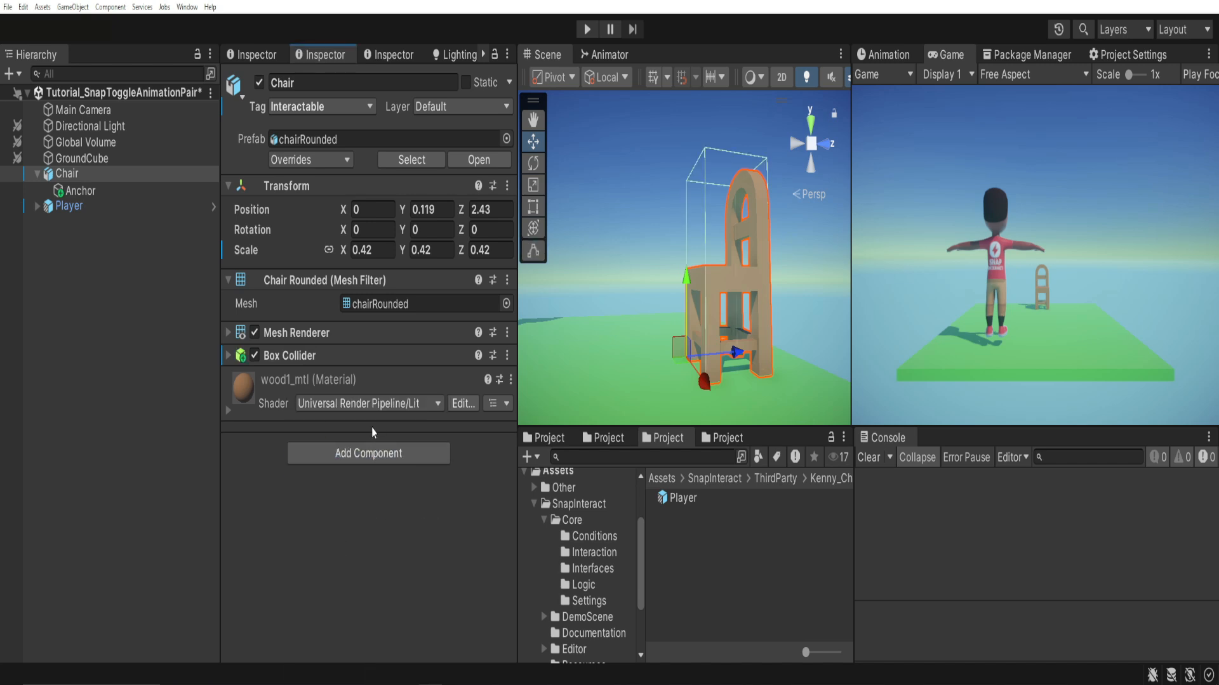
Shrink the Box Collider to about 2 × 1.26 × 1.38 around the lower rear part of the chair.
{"action": "left_click", "coordinate": [229, 356]}
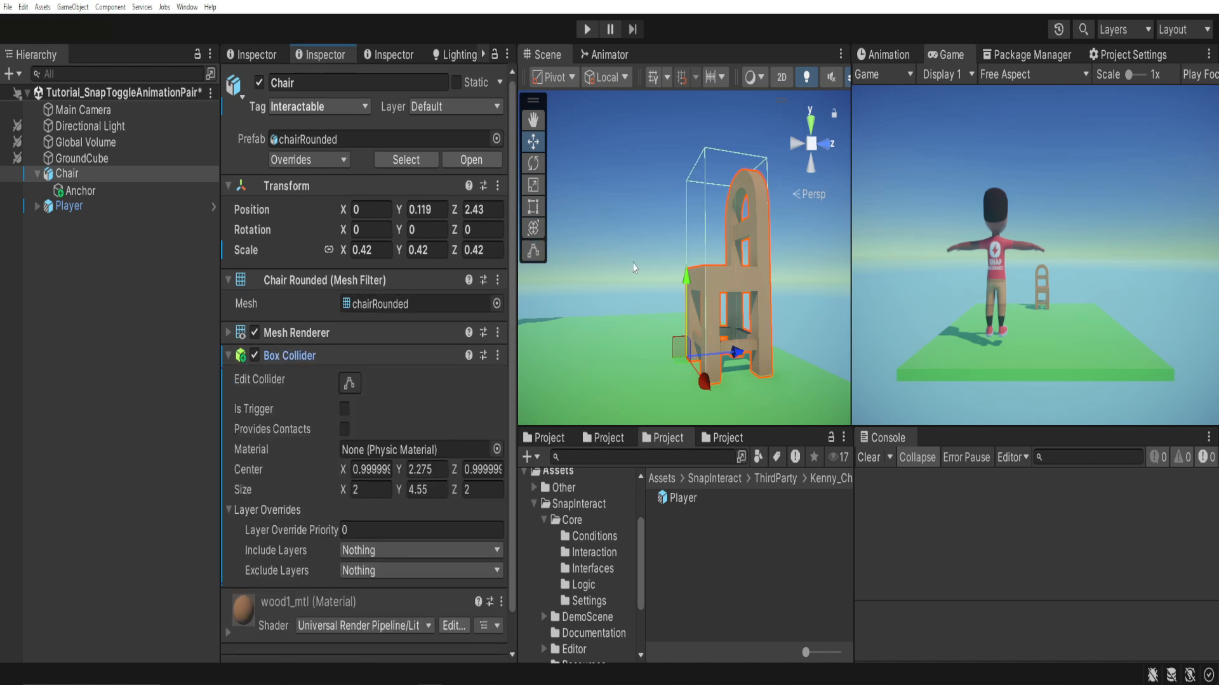
{"action": "left_click", "coordinate": [349, 383]}
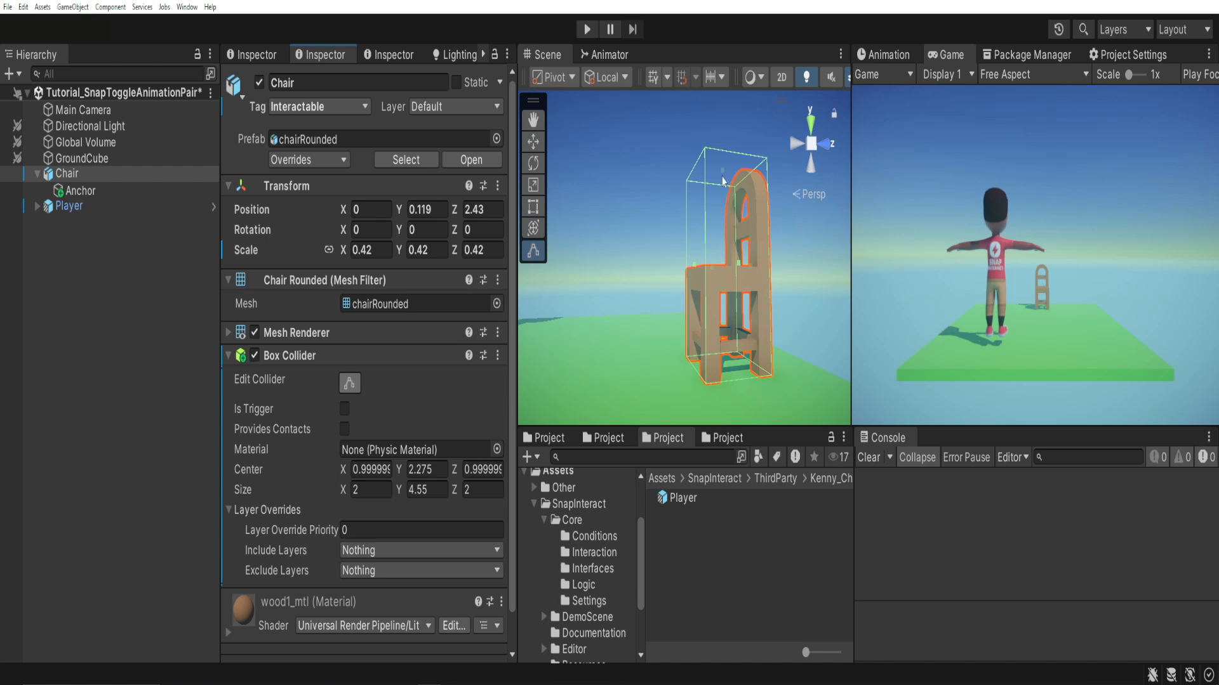
{"action": "left_click_drag", "start_coordinate": [722, 180], "coordinate": [713, 344]}
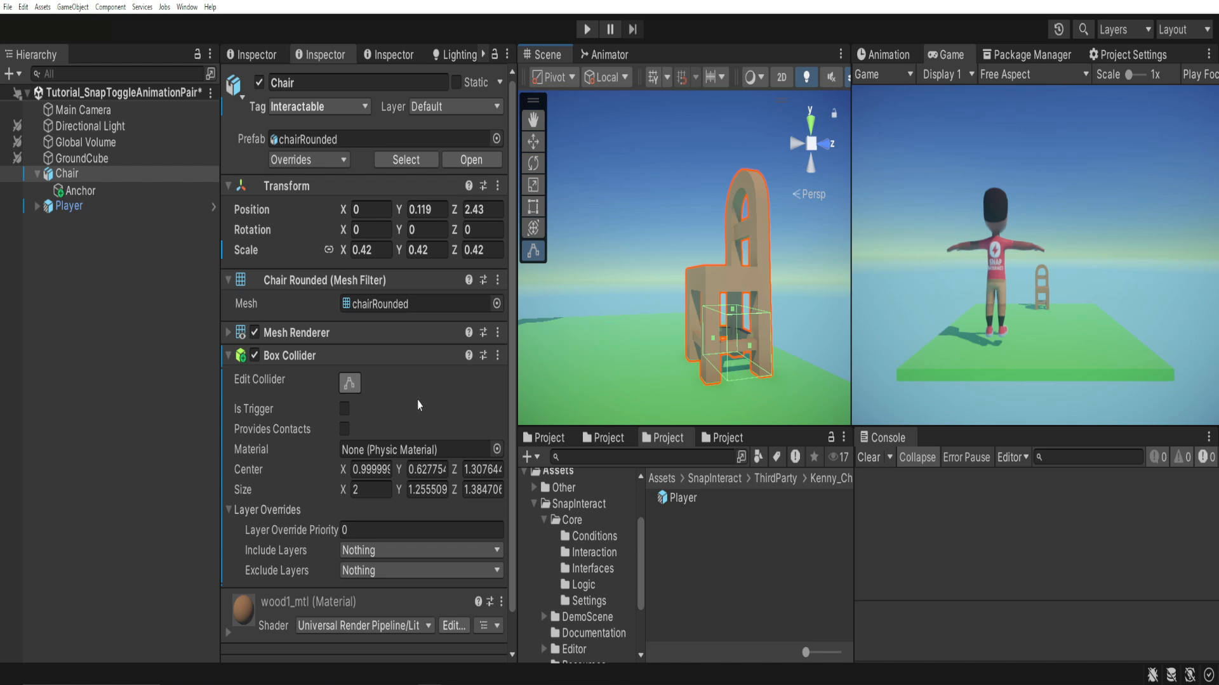
{"action": "left_click", "coordinate": [292, 355]}
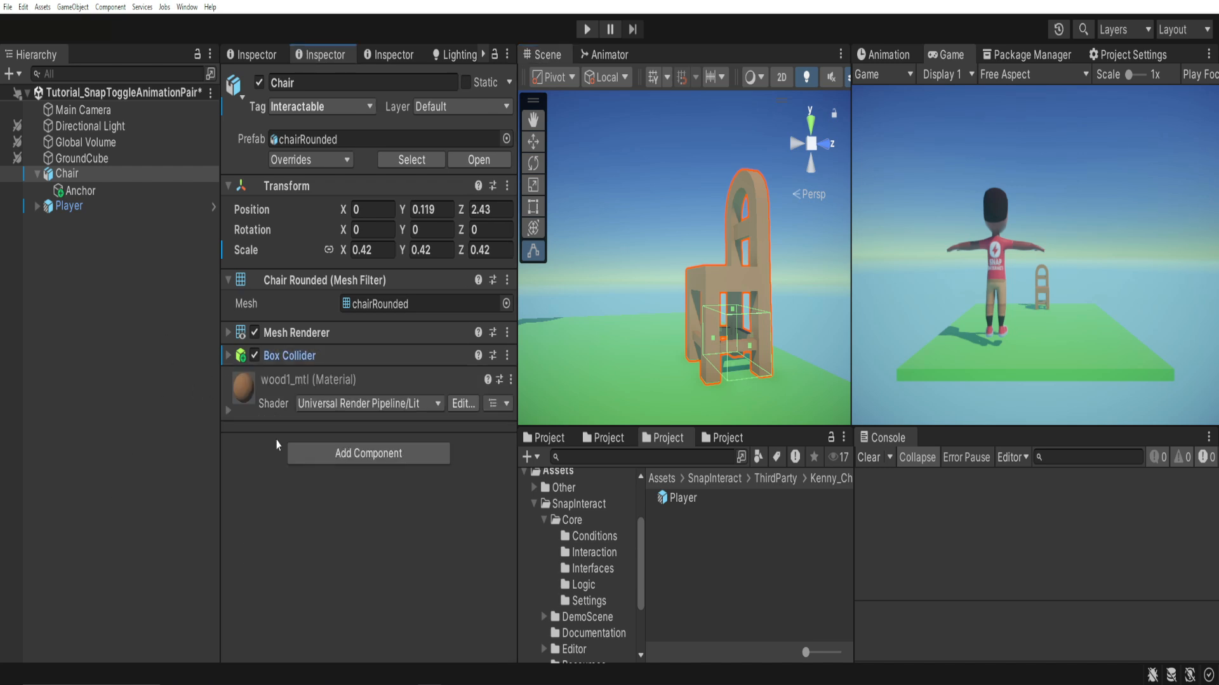
Add a second Box Collider component to the Chair and expand its settings.
{"action": "left_click", "coordinate": [318, 455]}
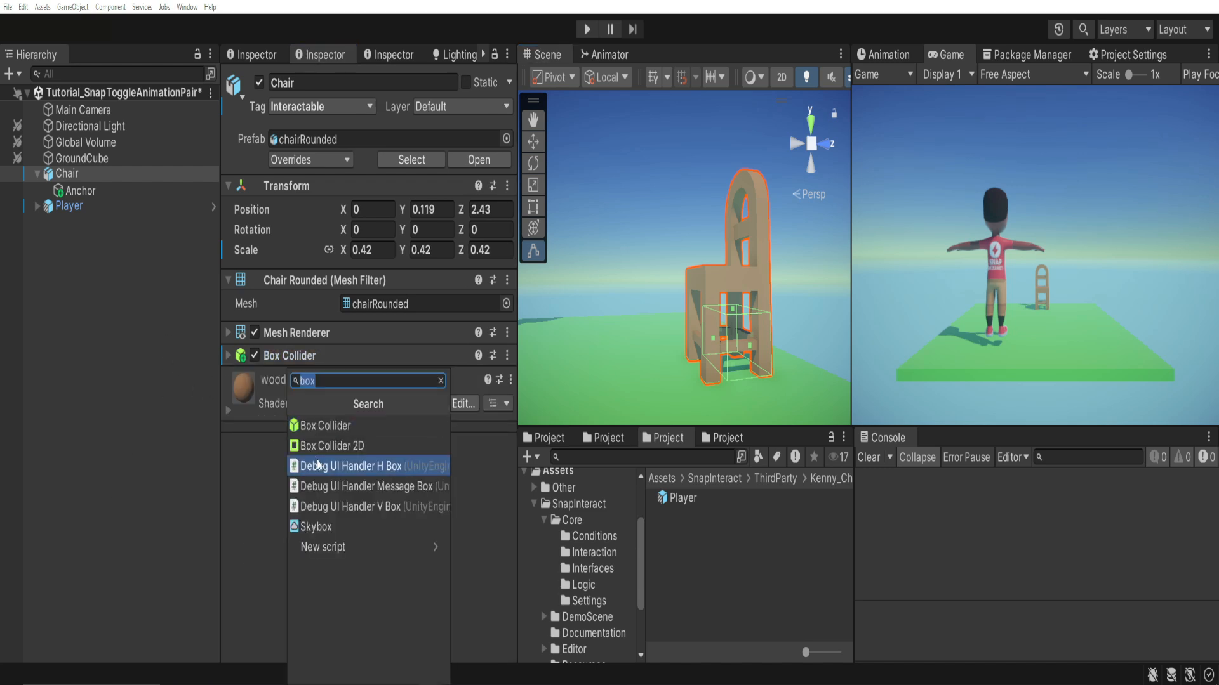
{"action": "left_click", "coordinate": [319, 425]}
{"action": "left_click", "coordinate": [226, 379]}
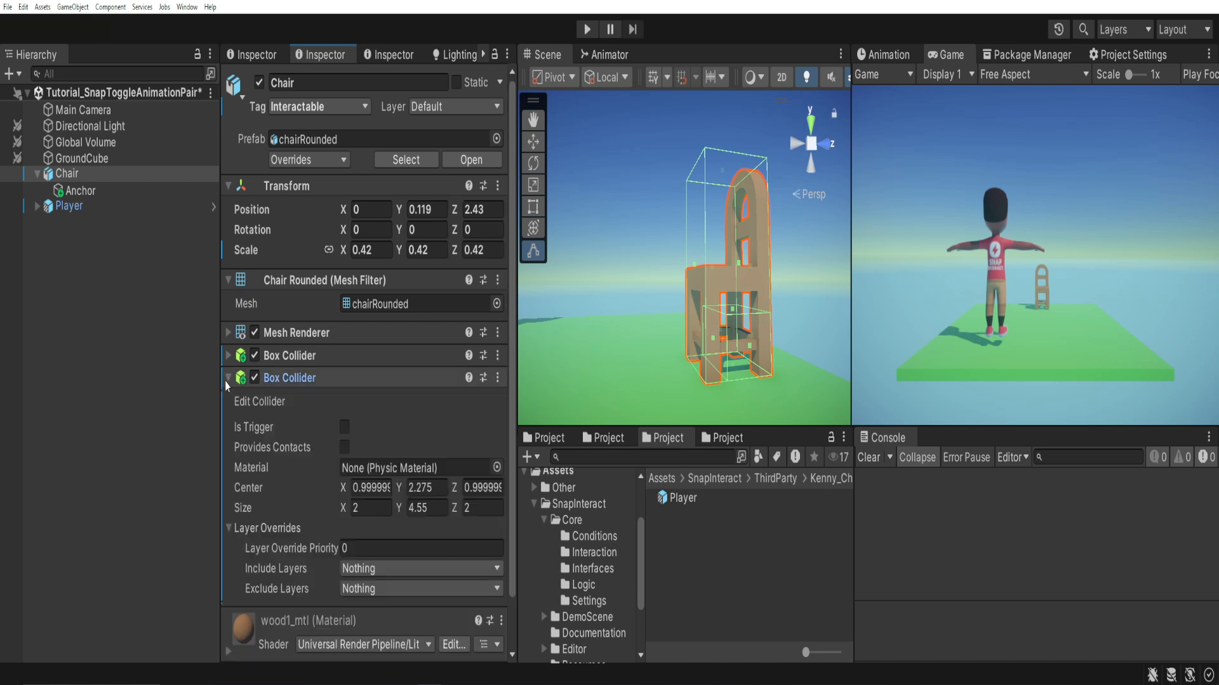
Reshape the second Box Collider to about 2 × 0.9 × 2.31, reaching out in front of the chair, and make it a trigger.
{"action": "left_click_drag", "start_coordinate": [722, 175], "coordinate": [646, 376]}
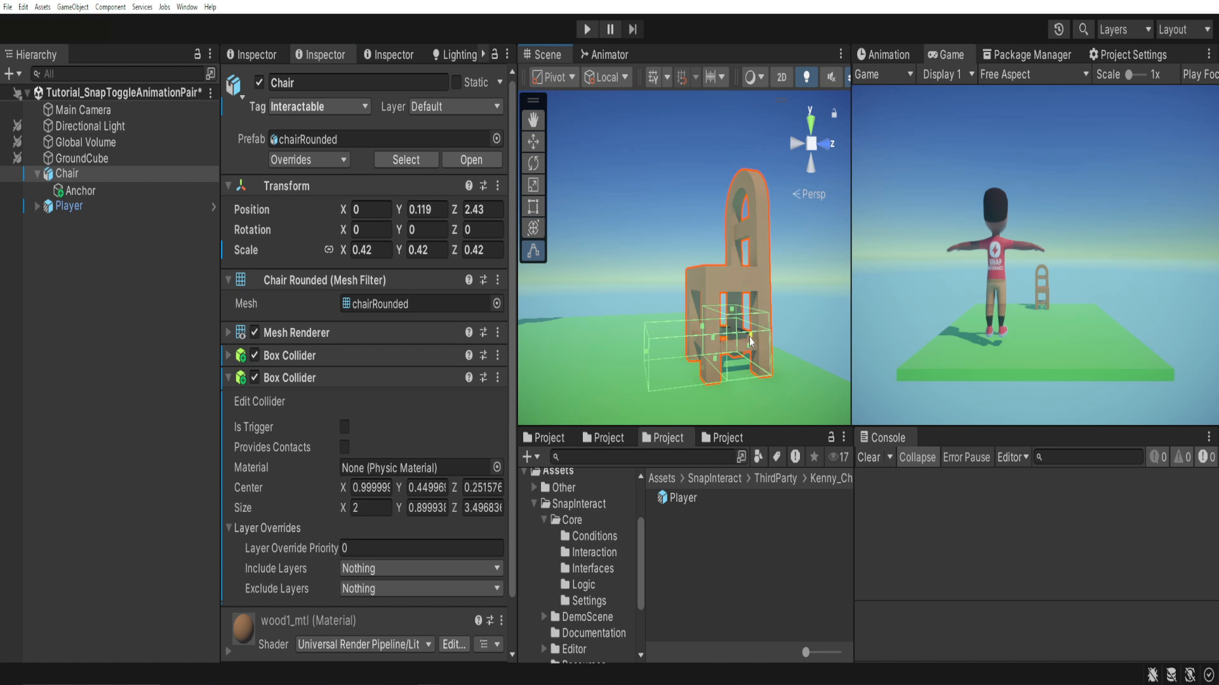
{"action": "left_click_drag", "start_coordinate": [704, 343], "coordinate": [757, 312]}
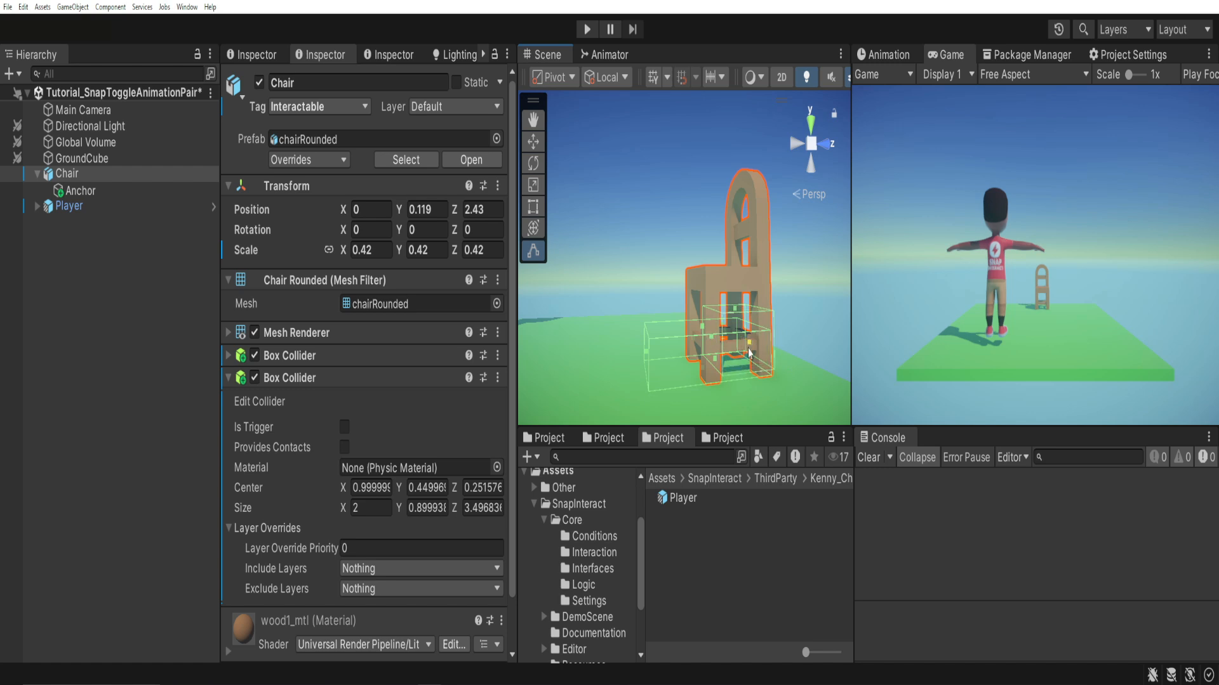
{"action": "left_click_drag", "start_coordinate": [756, 349], "coordinate": [718, 349]}
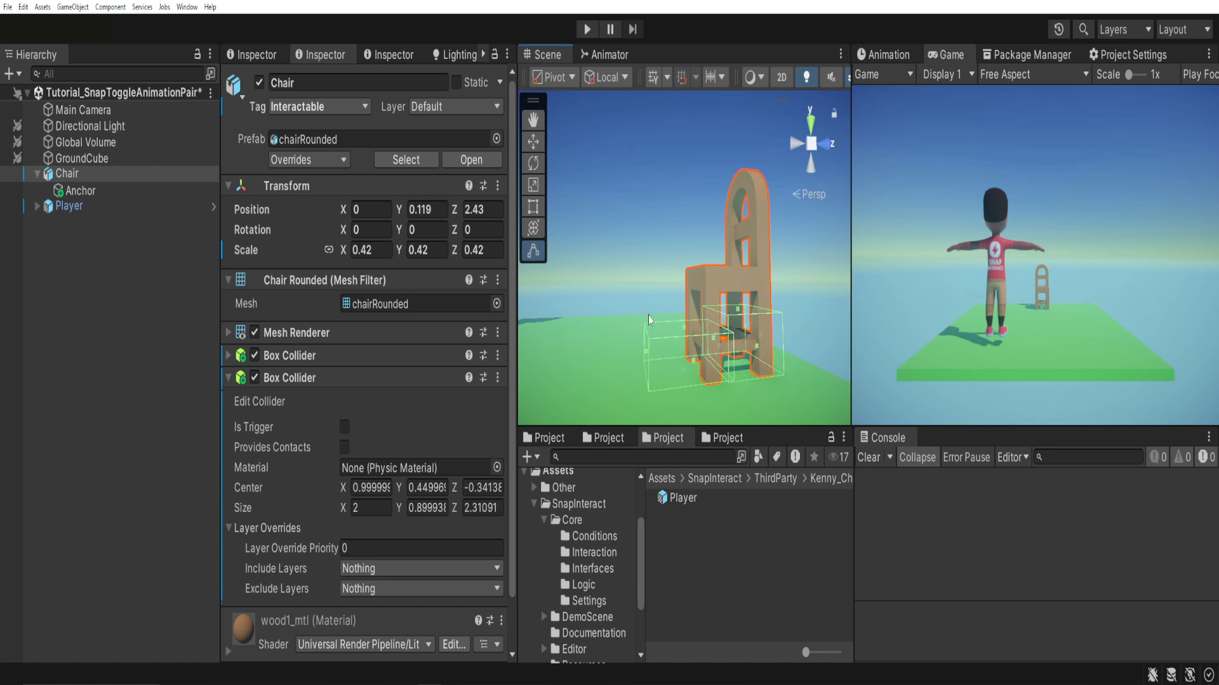
{"action": "mouse_move", "coordinate": [650, 322]}
{"action": "left_mouse_down", "text": "alt"}
{"action": "mouse_move", "coordinate": [647, 310]}
{"action": "mouse_move", "coordinate": [633, 319]}
{"action": "left_mouse_up", "text": "alt"}
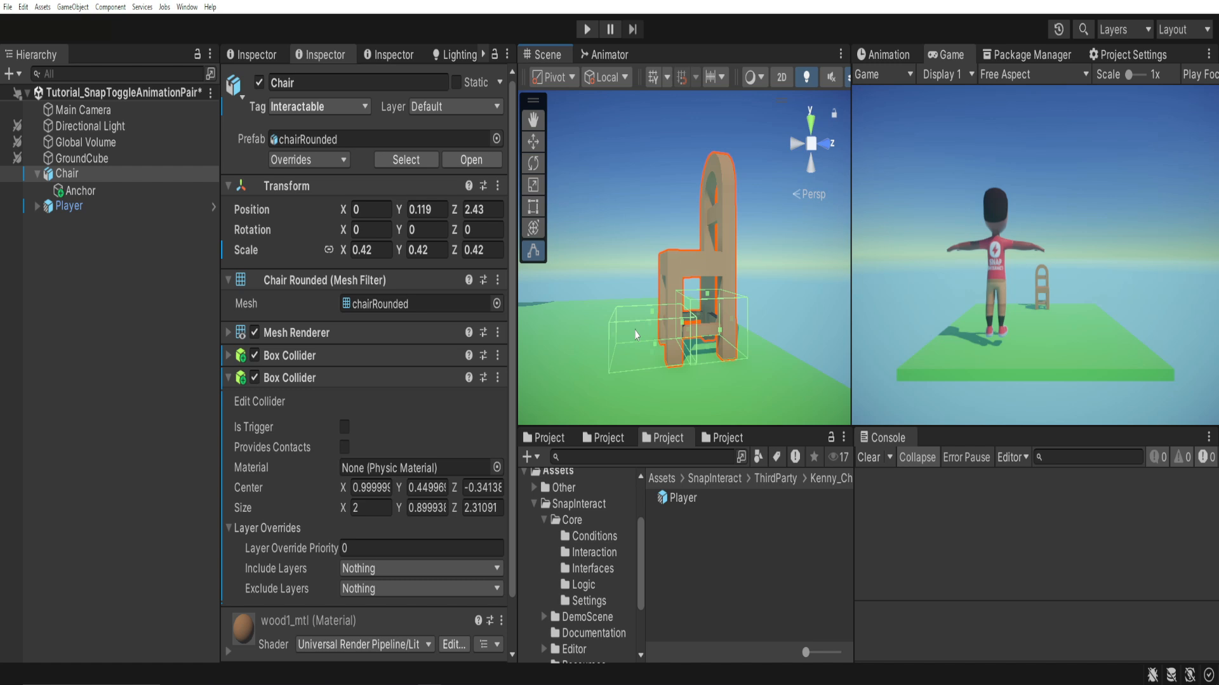
{"action": "left_click", "coordinate": [344, 428]}
{"action": "left_click", "coordinate": [289, 378]}
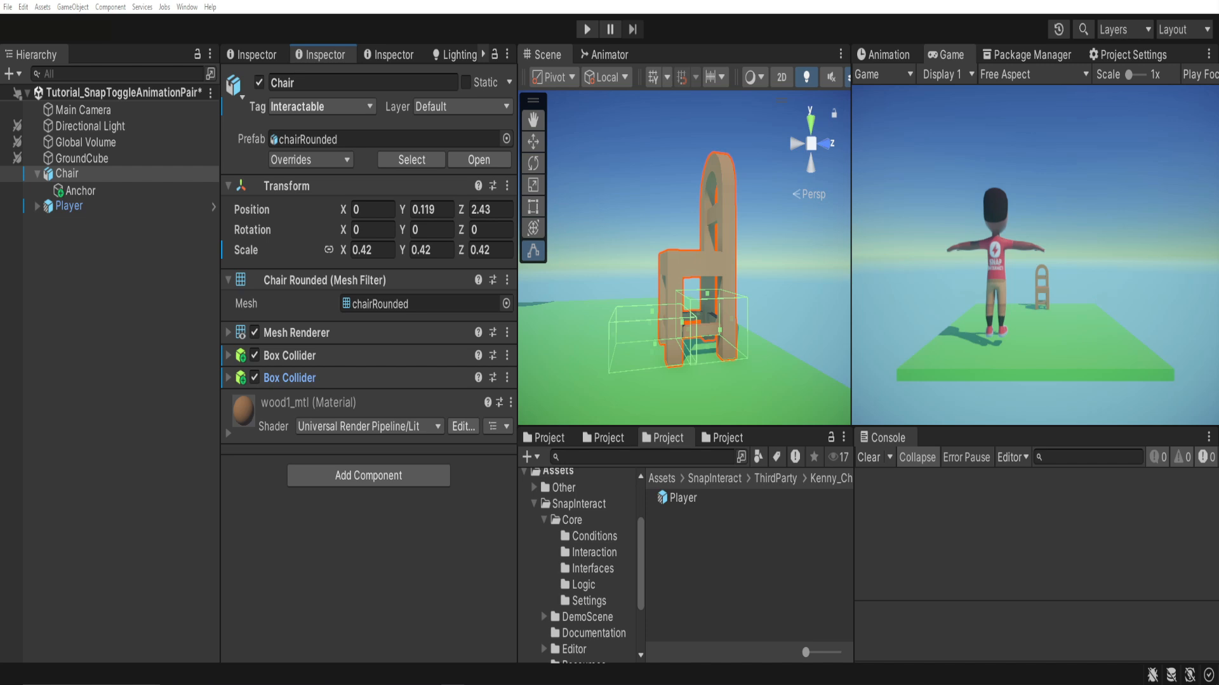
Compare the Anchor's axis directions in Global and Local handle orientation, returning to Local.
{"action": "left_click", "coordinate": [80, 191]}
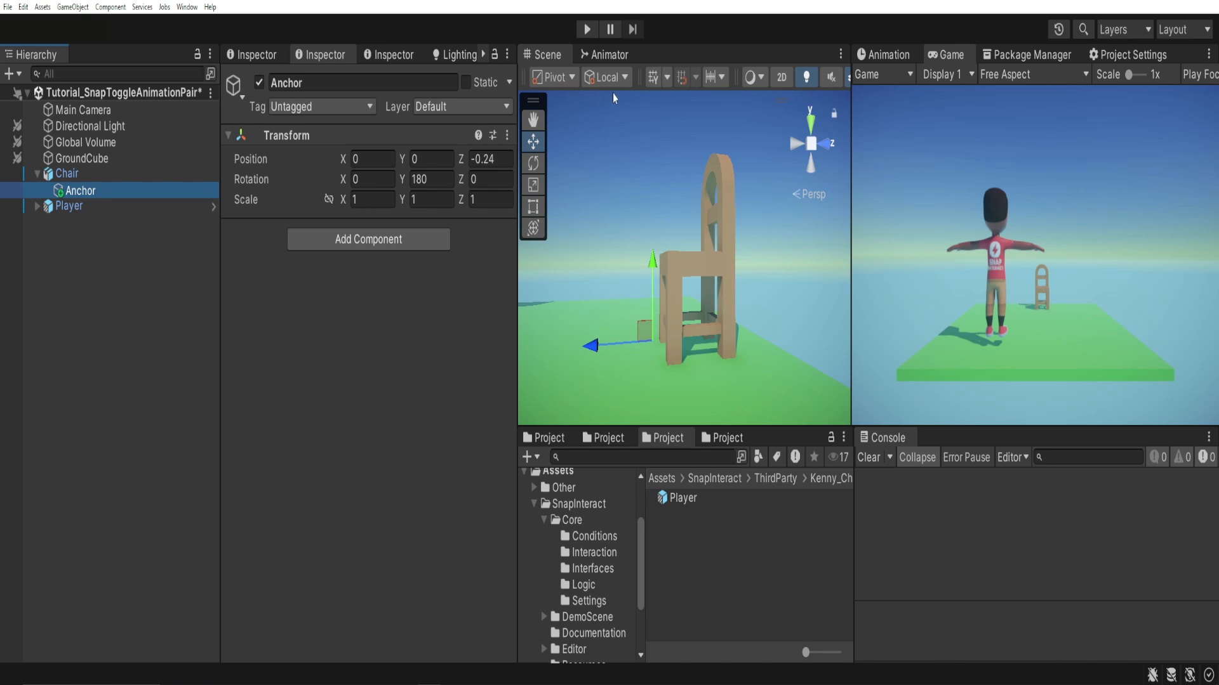
{"action": "left_click", "coordinate": [625, 78]}
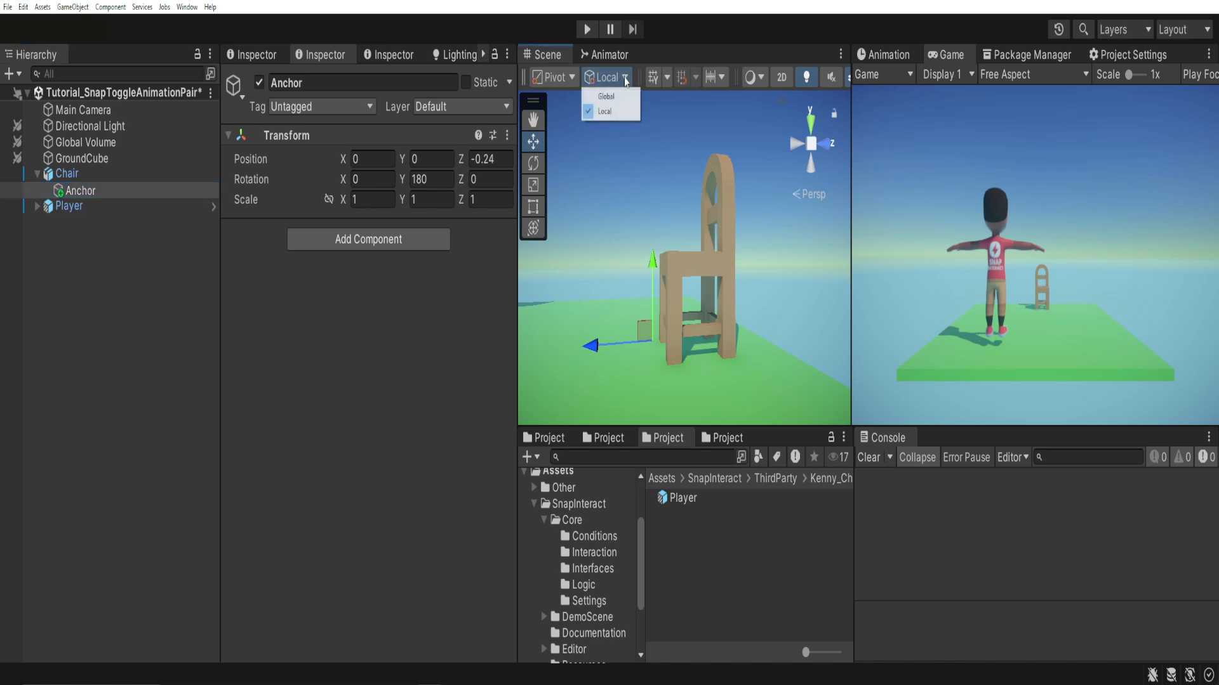
{"action": "left_click", "coordinate": [608, 96]}
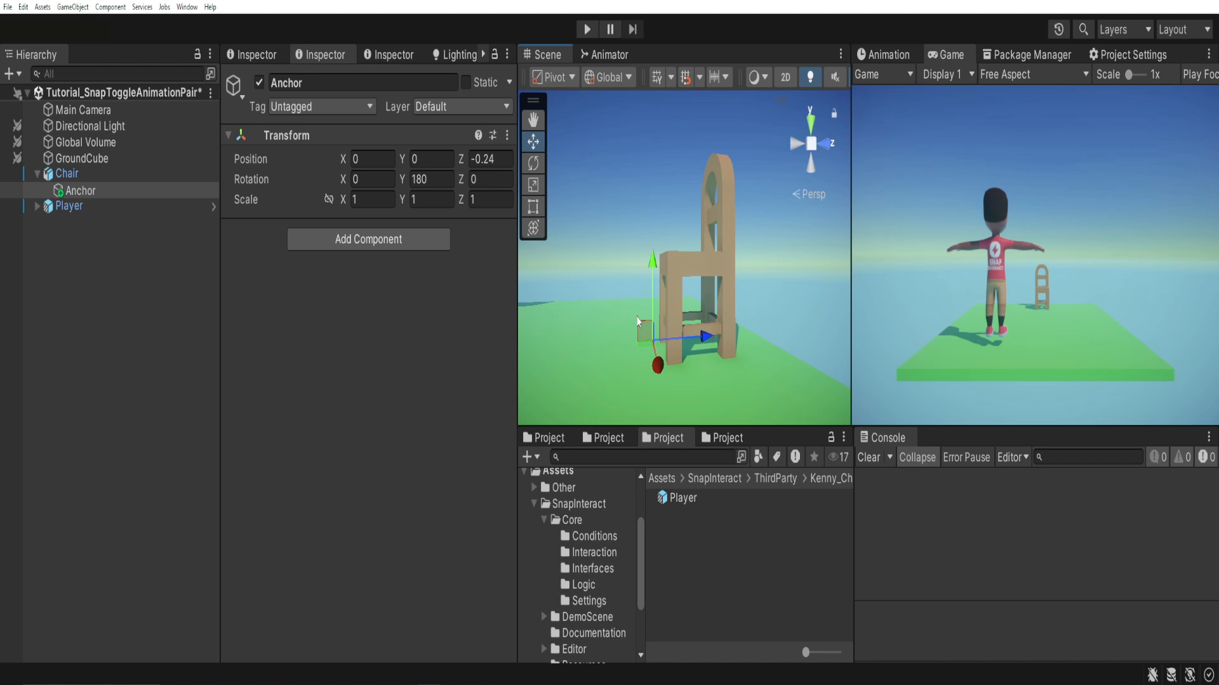
{"action": "left_click", "coordinate": [627, 77]}
{"action": "left_click", "coordinate": [605, 111]}
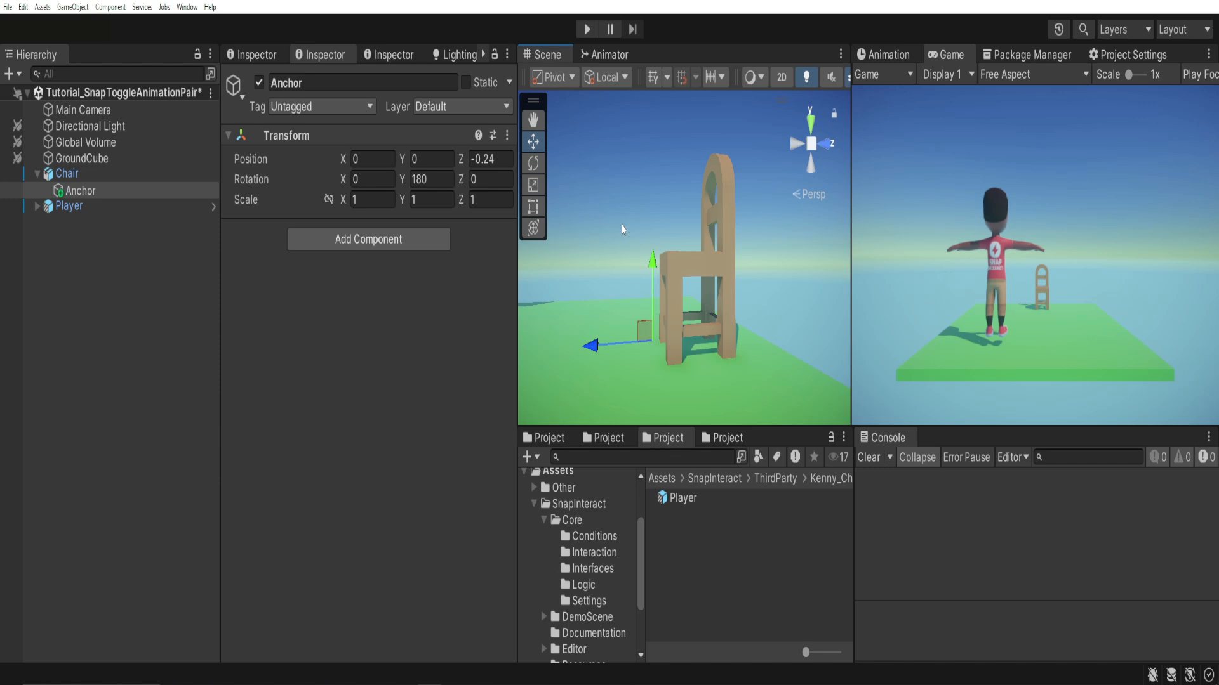
Add the Snap Event Trigger script component to the Chair.
{"action": "left_click", "coordinate": [80, 174]}
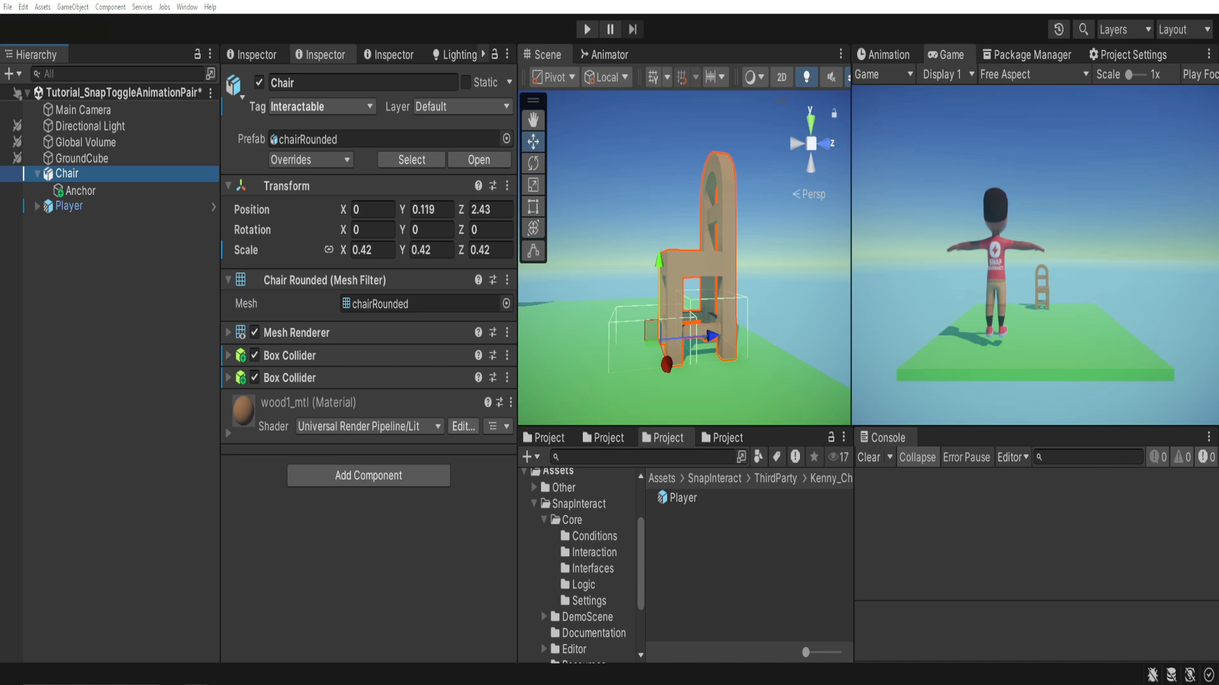
{"action": "left_click", "coordinate": [305, 476]}
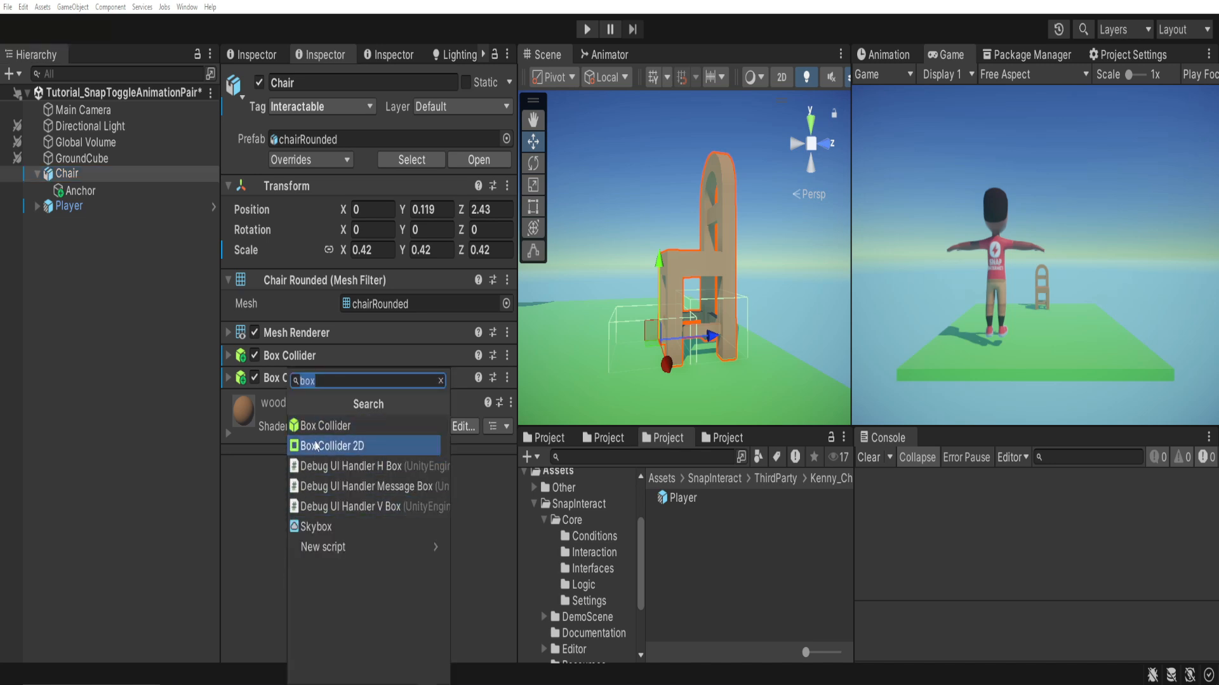
{"action": "type", "text": "snap"}
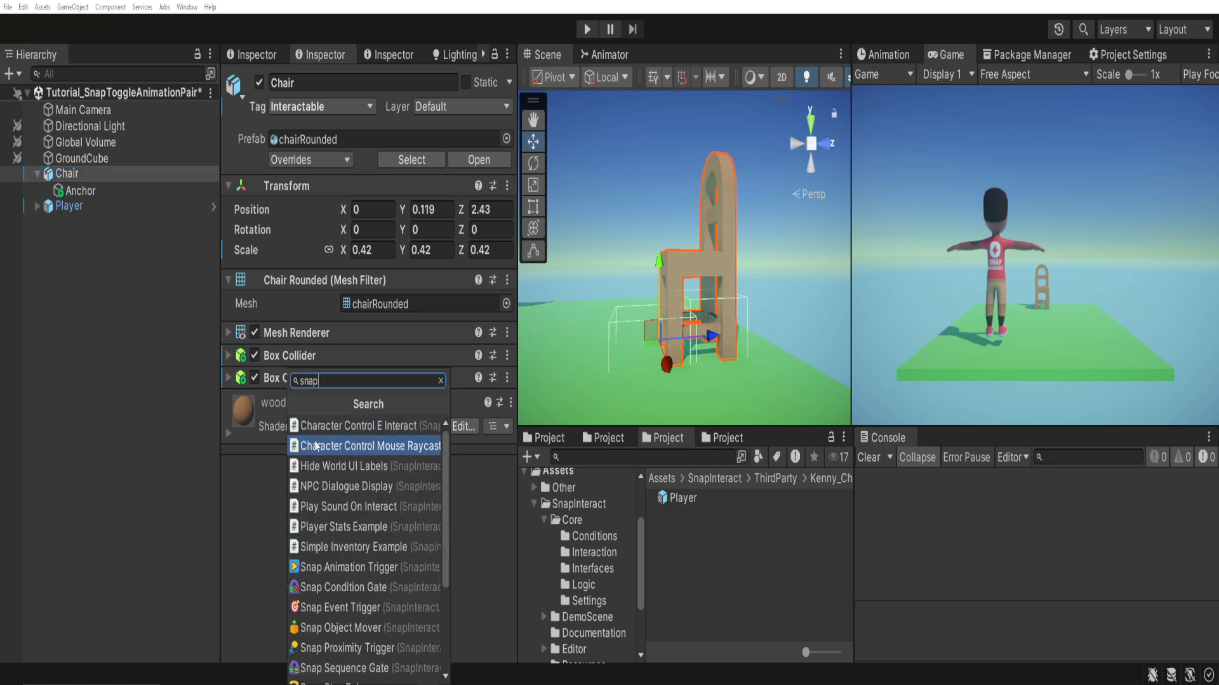
{"action": "type", "text": " event"}
{"action": "left_click", "coordinate": [313, 426]}
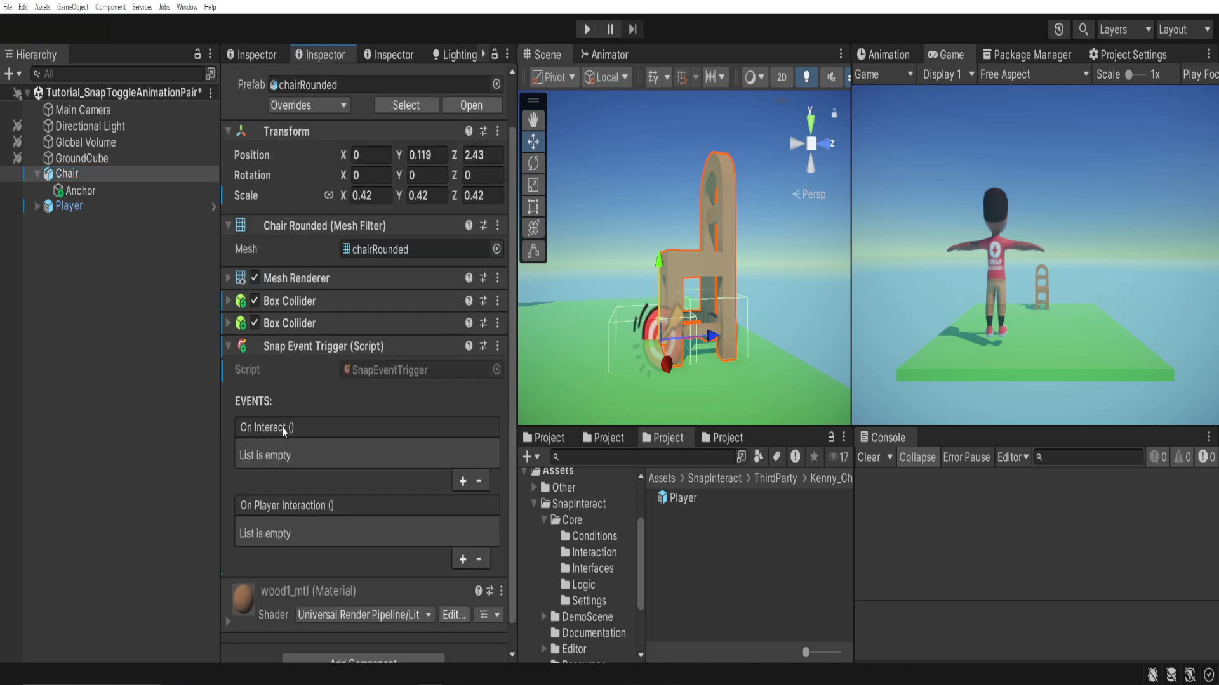
Add the Snap Toggle Animation Pair script component to the Chair.
{"action": "scroll", "coordinate": [282, 428], "scroll_direction": "down", "scroll_amount": 2}
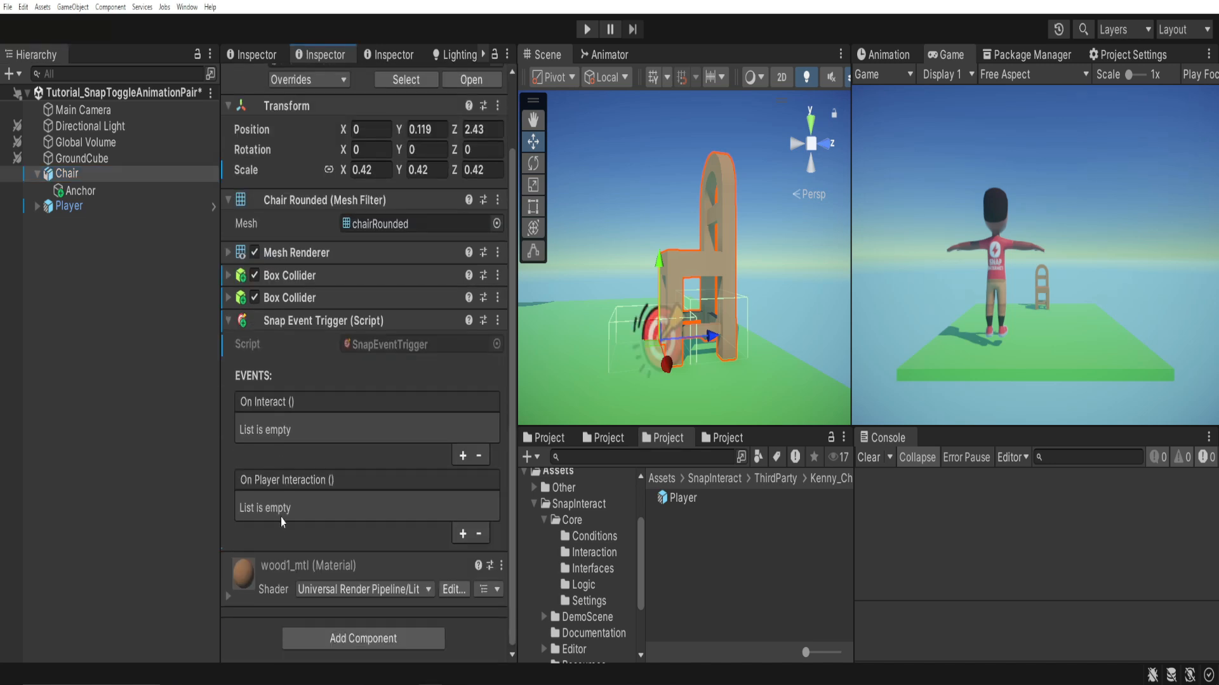
{"action": "left_click", "coordinate": [292, 635]}
{"action": "type", "text": "snap"}
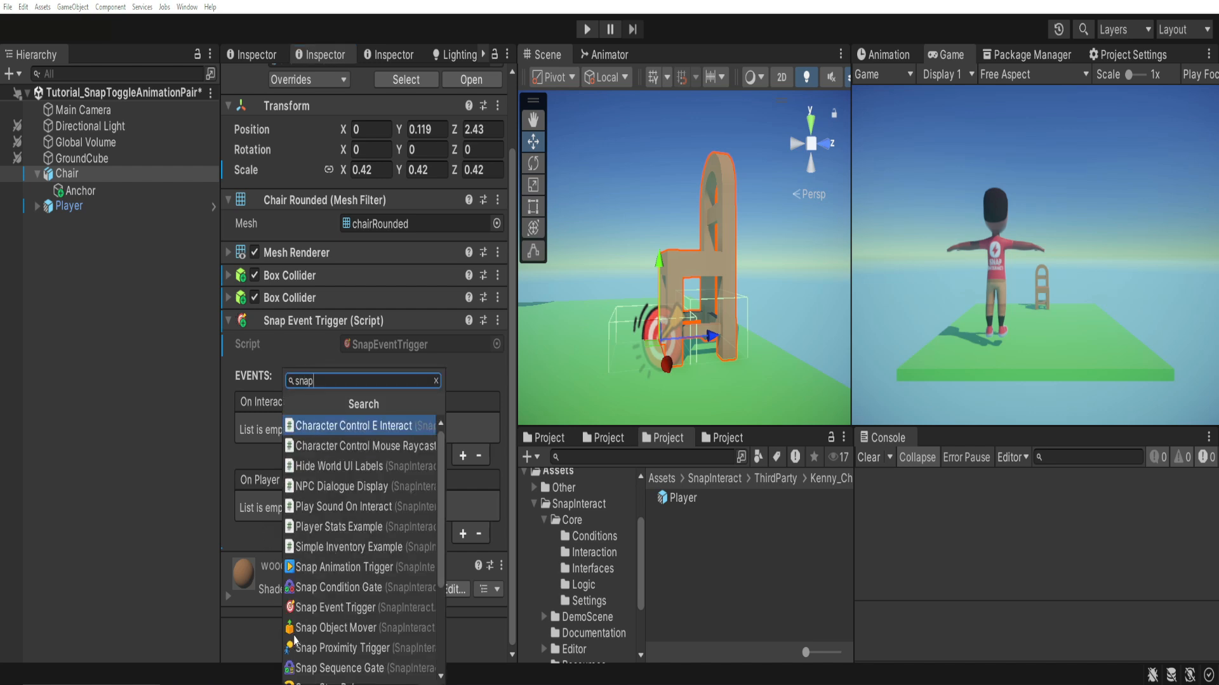
{"action": "type", "text": "an"}
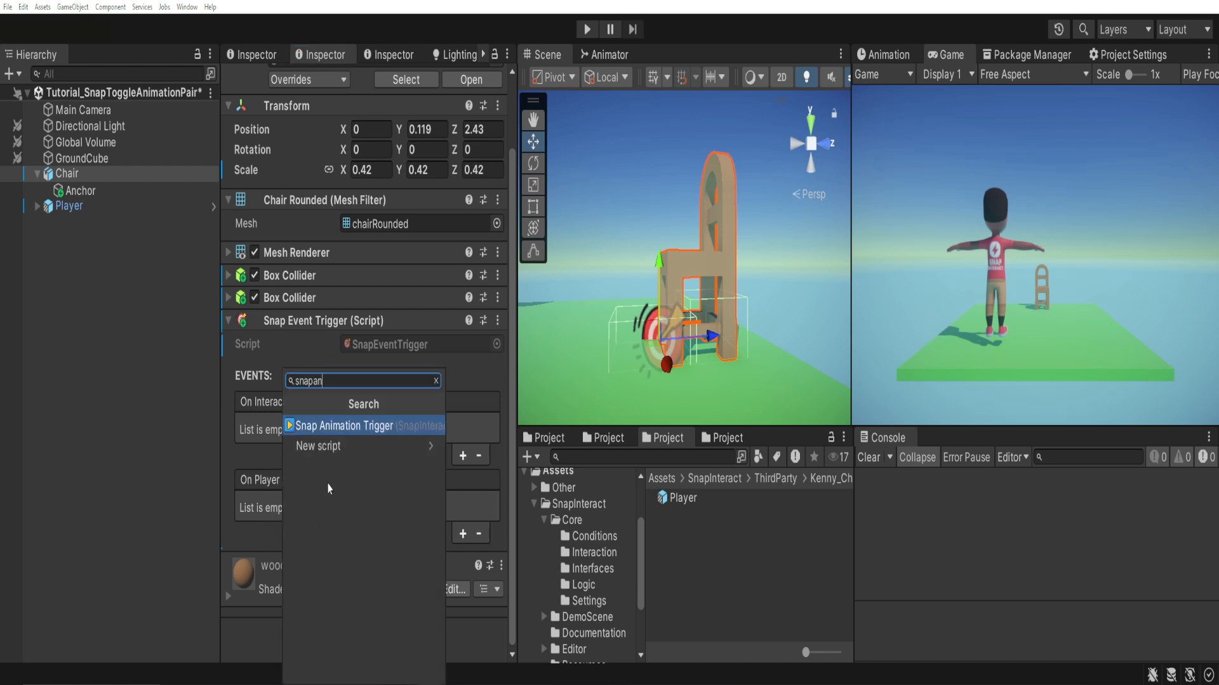
{"action": "key", "text": "BackSpace"}
{"action": "key", "text": "BackSpace"}
{"action": "type", "text": "to"}
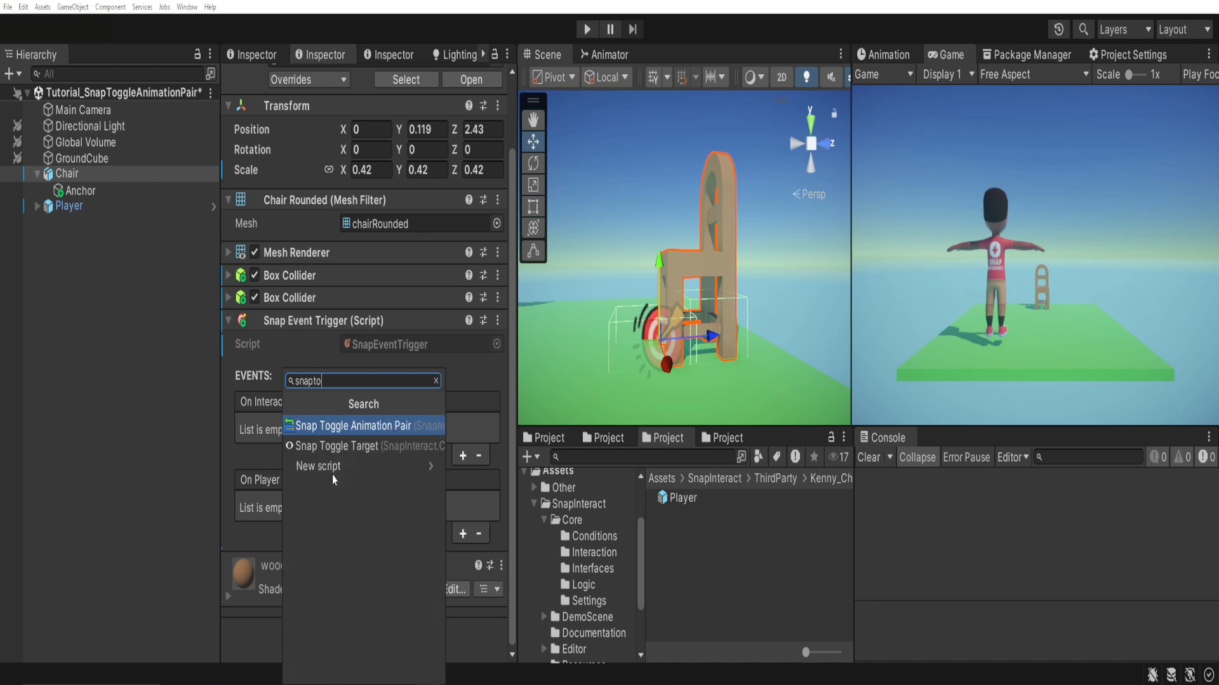
{"action": "left_click", "coordinate": [339, 427]}
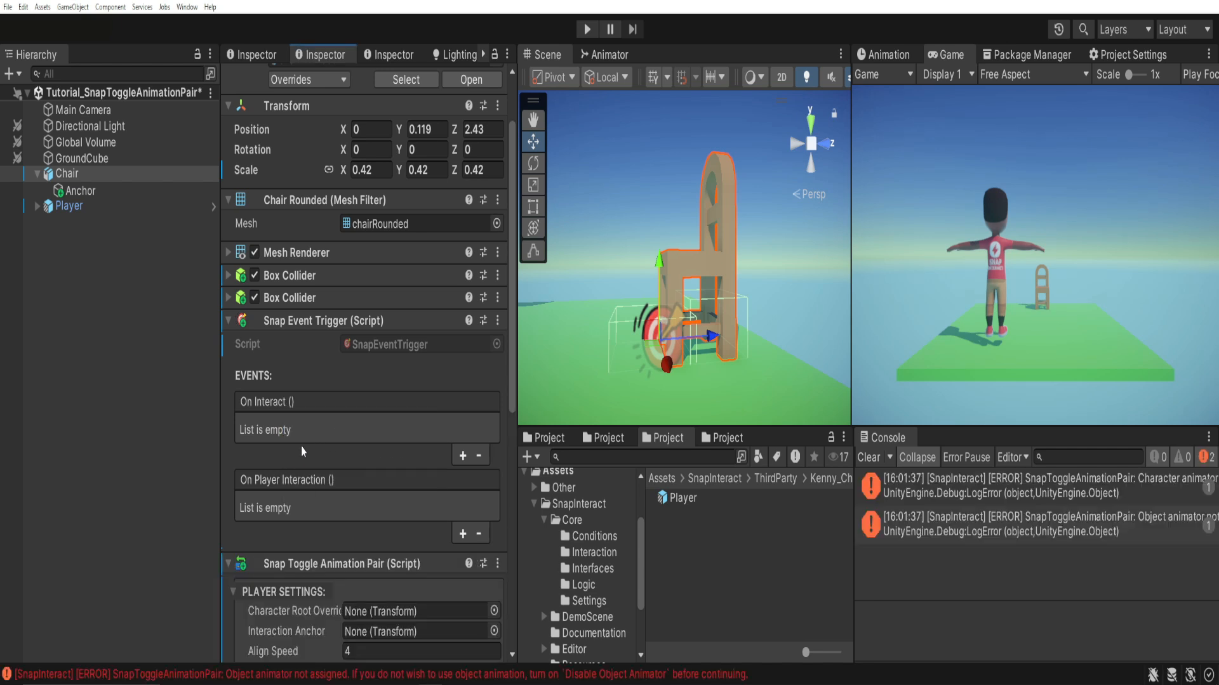
Add an On Interact event to the Chair's Snap Event Trigger that calls the Chair's own SnapToggleAnimationPair.PlayToggle function.
{"action": "scroll", "coordinate": [289, 455], "scroll_direction": "down", "scroll_amount": 2}
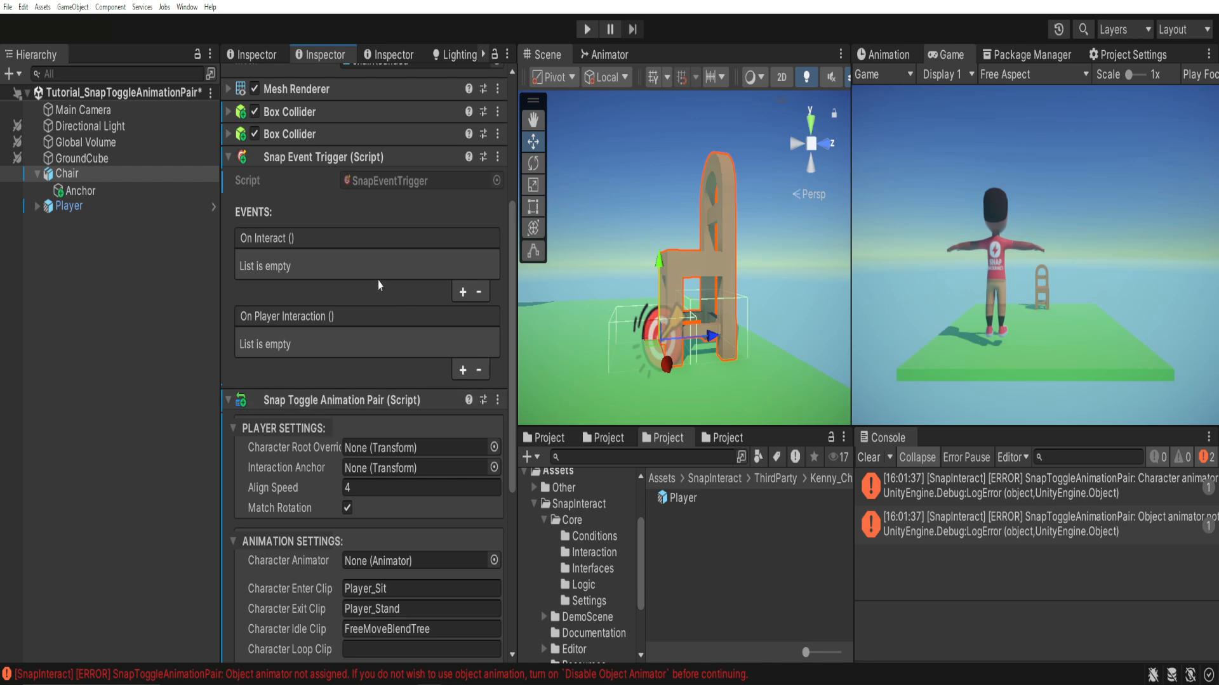
{"action": "left_click", "coordinate": [463, 292]}
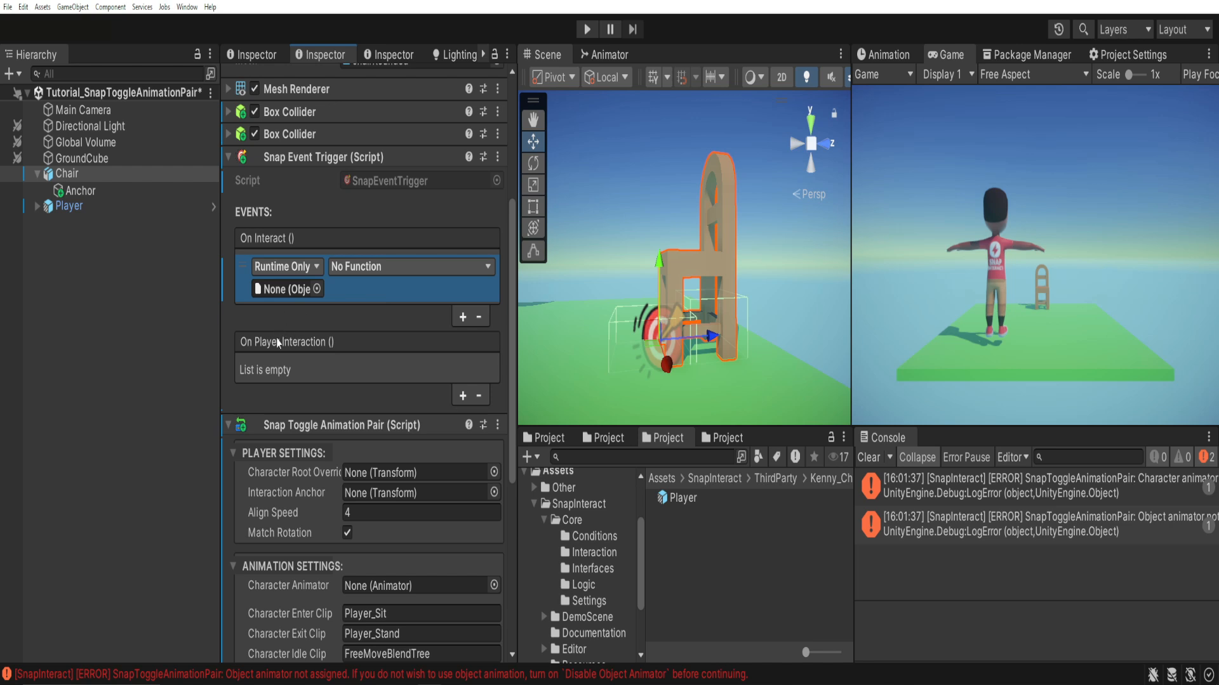
{"action": "left_click", "coordinate": [82, 178]}
{"action": "left_click_drag", "start_coordinate": [84, 184], "coordinate": [282, 289]}
{"action": "left_click", "coordinate": [354, 269]}
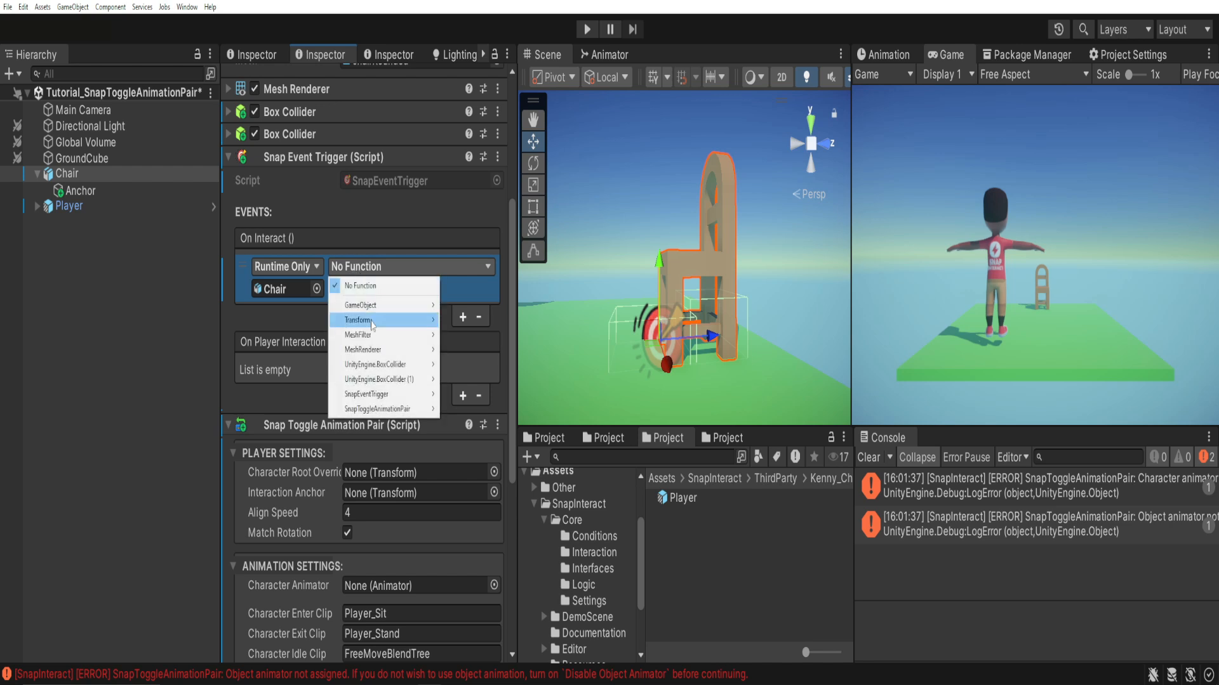
{"action": "mouse_move", "coordinate": [381, 410]}
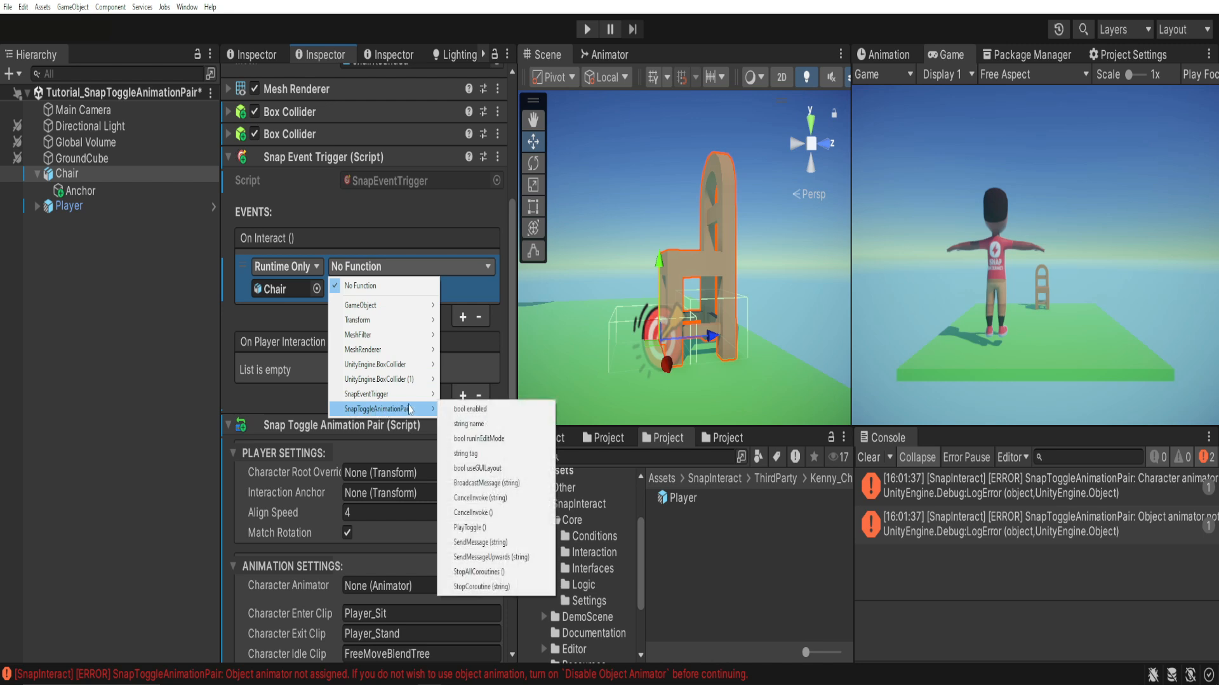
{"action": "left_click", "coordinate": [495, 529]}
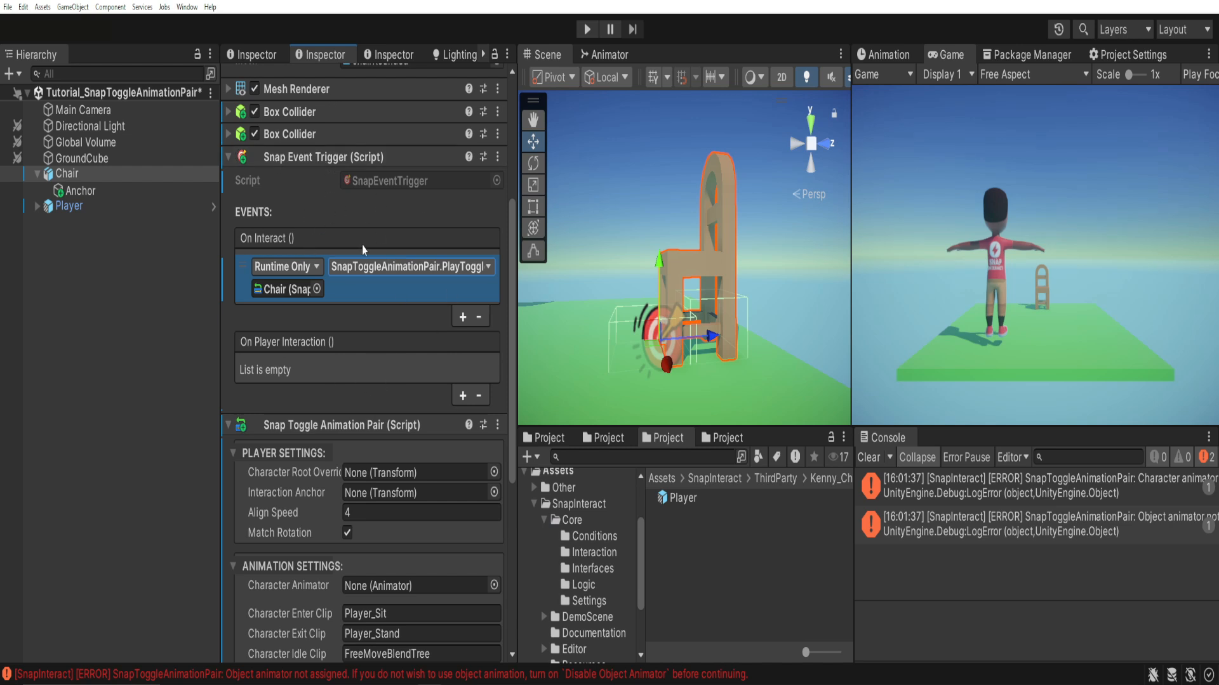
In Snap Toggle Animation Pair, assign Player as Character Root Override and Character Animator, and Anchor as Interaction Anchor.
{"action": "mouse_move", "coordinate": [363, 250]}
{"action": "scroll", "coordinate": [321, 298], "scroll_direction": "down", "scroll_amount": 5}
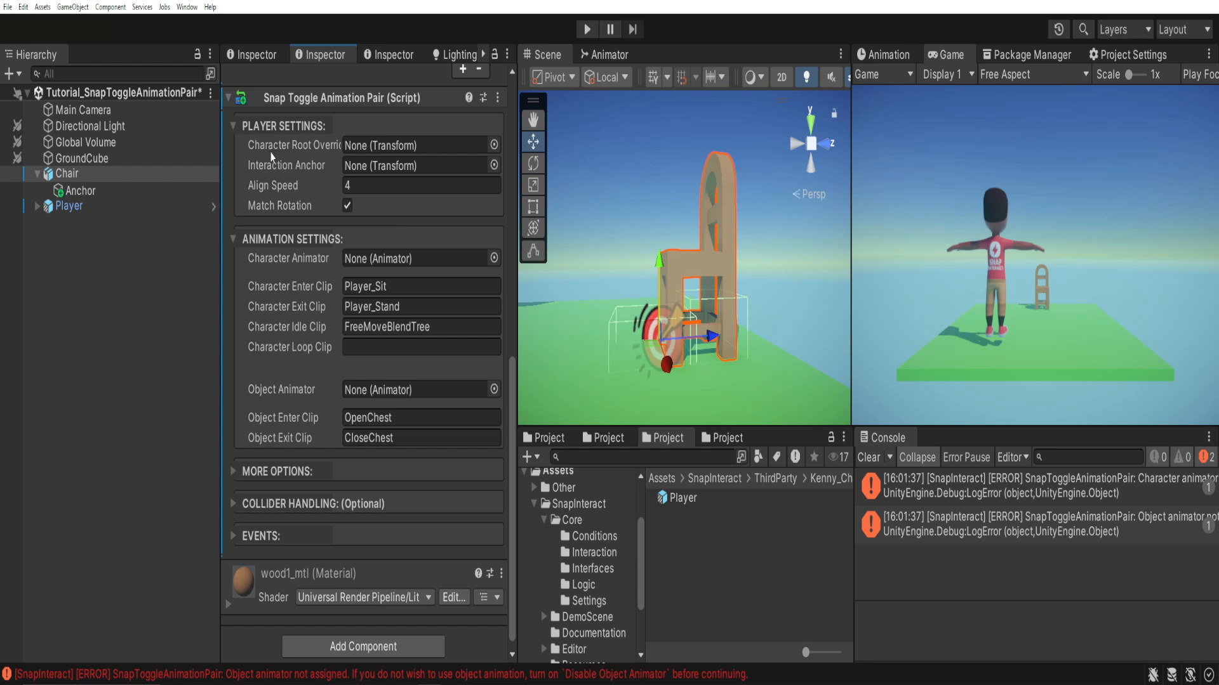
{"action": "left_click_drag", "start_coordinate": [70, 207], "coordinate": [351, 153]}
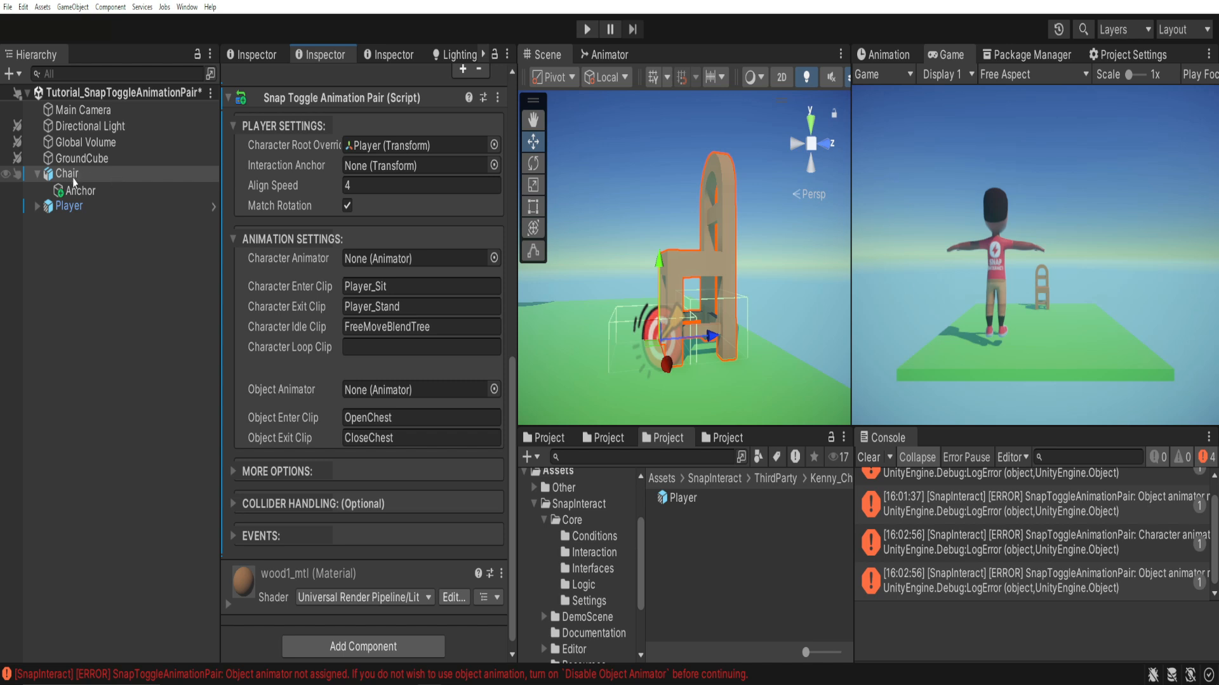
{"action": "left_click_drag", "start_coordinate": [81, 197], "coordinate": [369, 170]}
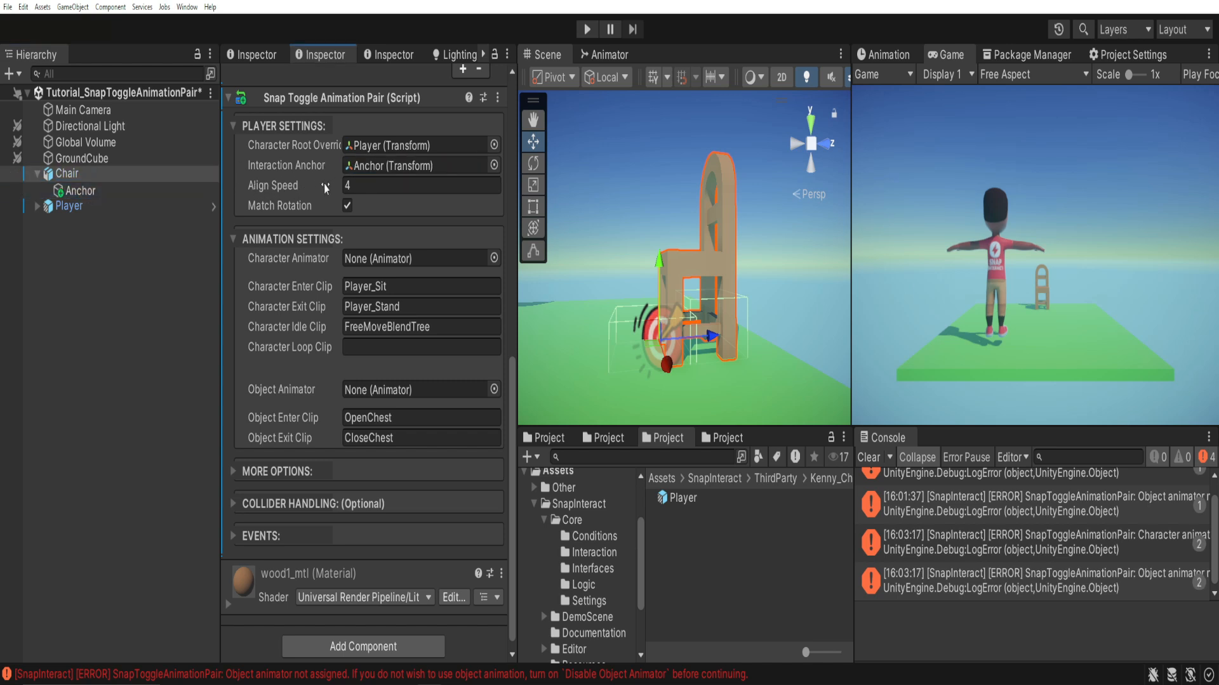
{"action": "mouse_move", "coordinate": [319, 185]}
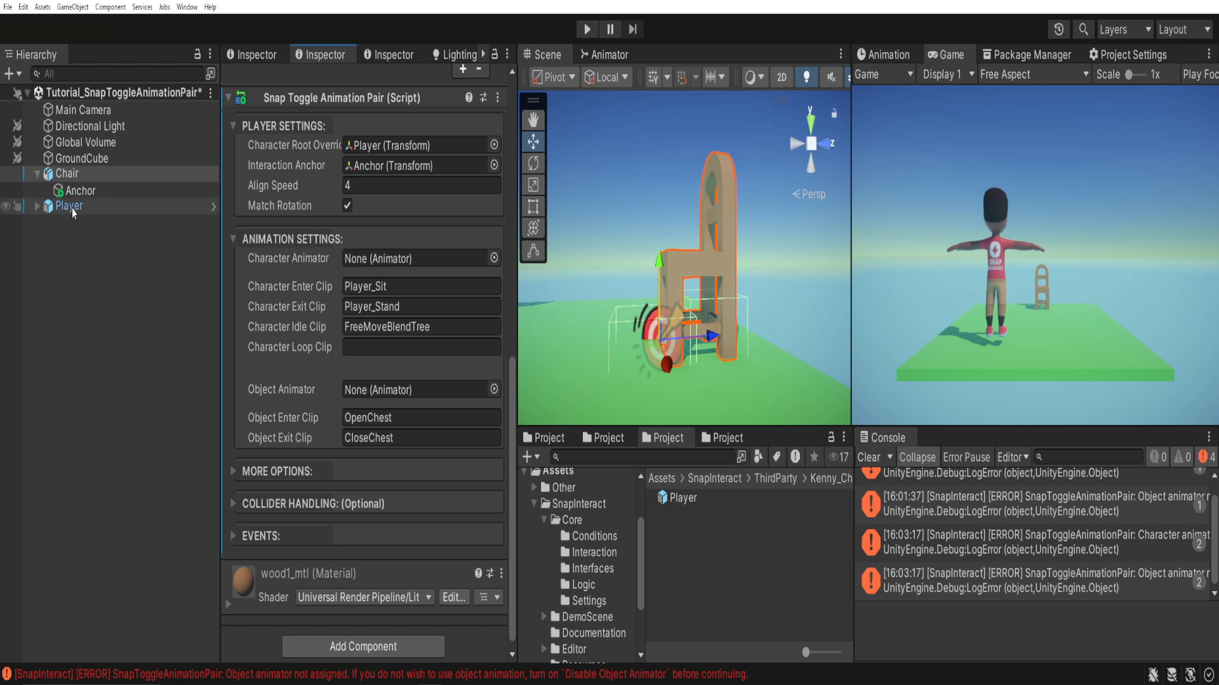
{"action": "left_click_drag", "start_coordinate": [72, 212], "coordinate": [381, 259]}
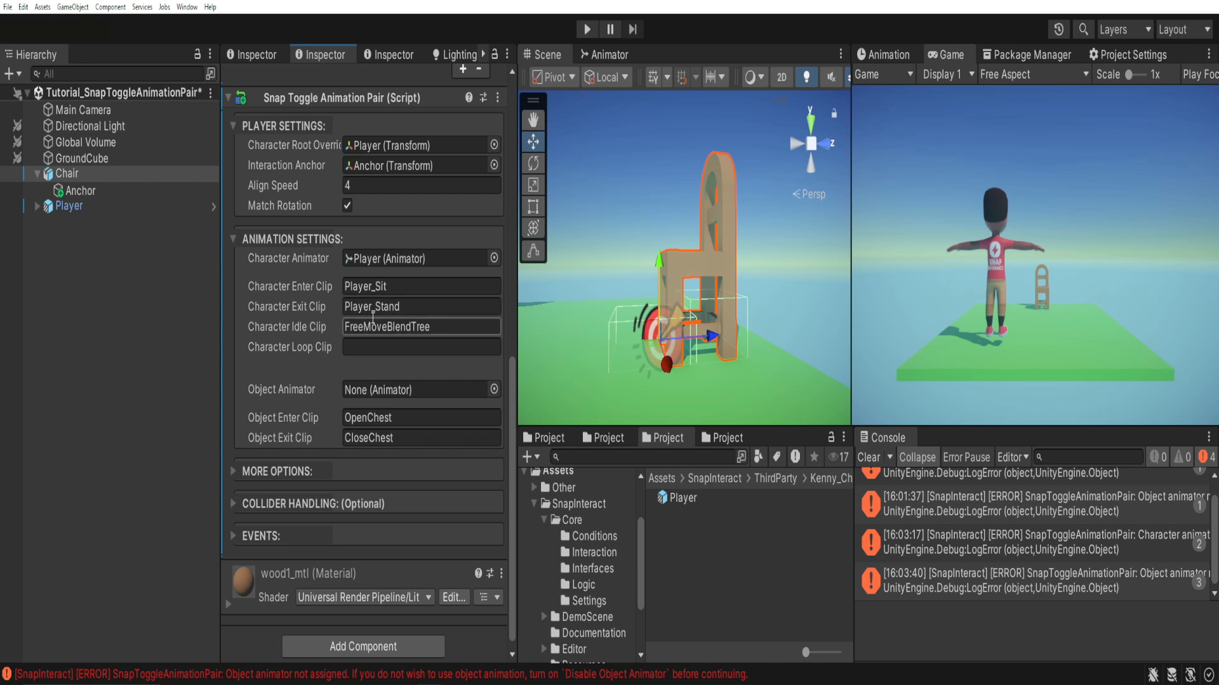
Examine the Player's animator controller, comparing the motion and speed of the Player_StandToSit and Player_SitToStand states.
{"action": "left_click", "coordinate": [85, 208]}
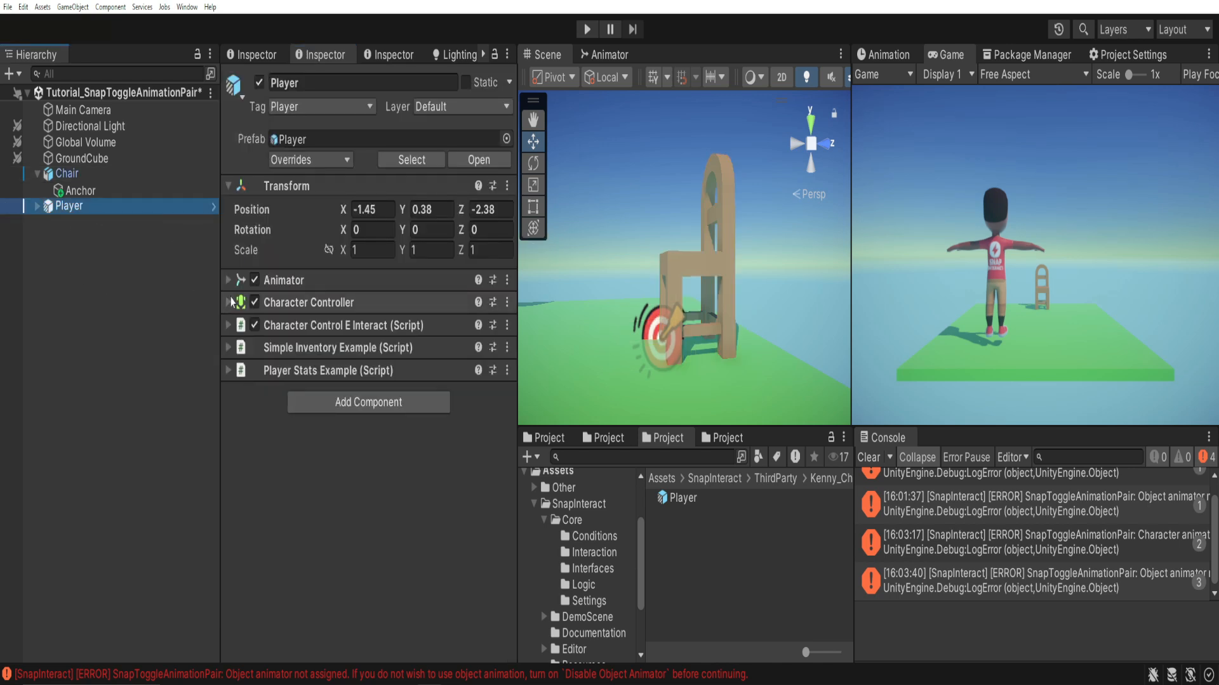
{"action": "left_click", "coordinate": [228, 281]}
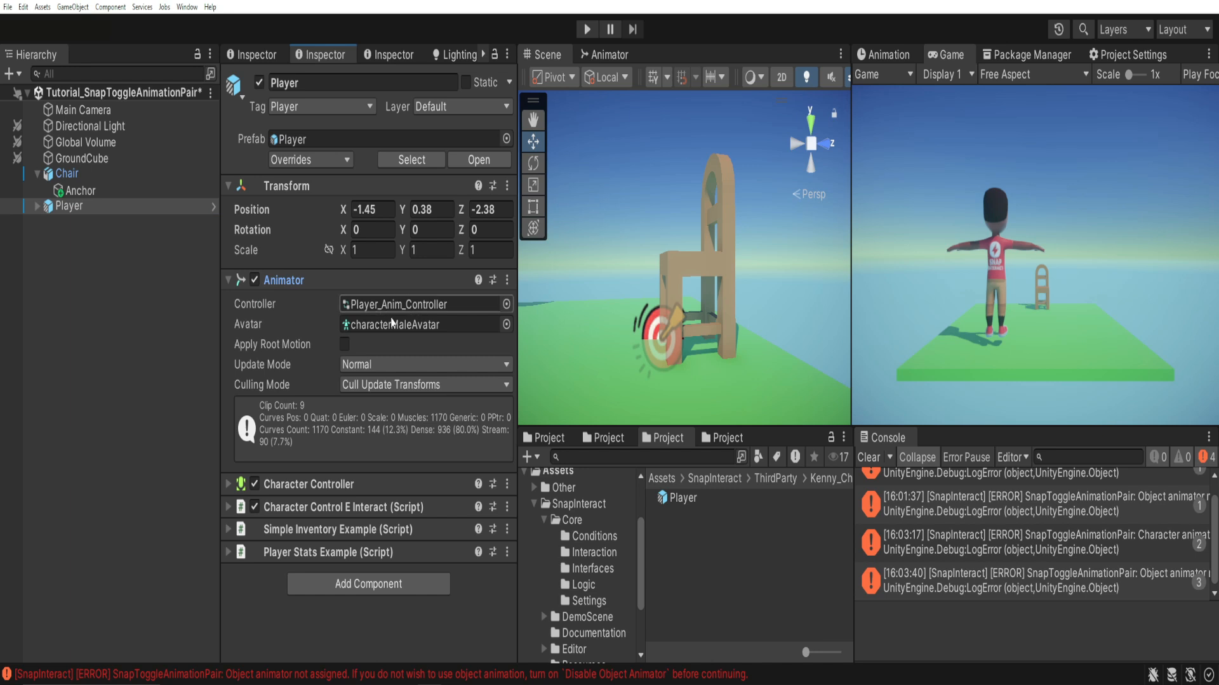
{"action": "left_click", "coordinate": [605, 56]}
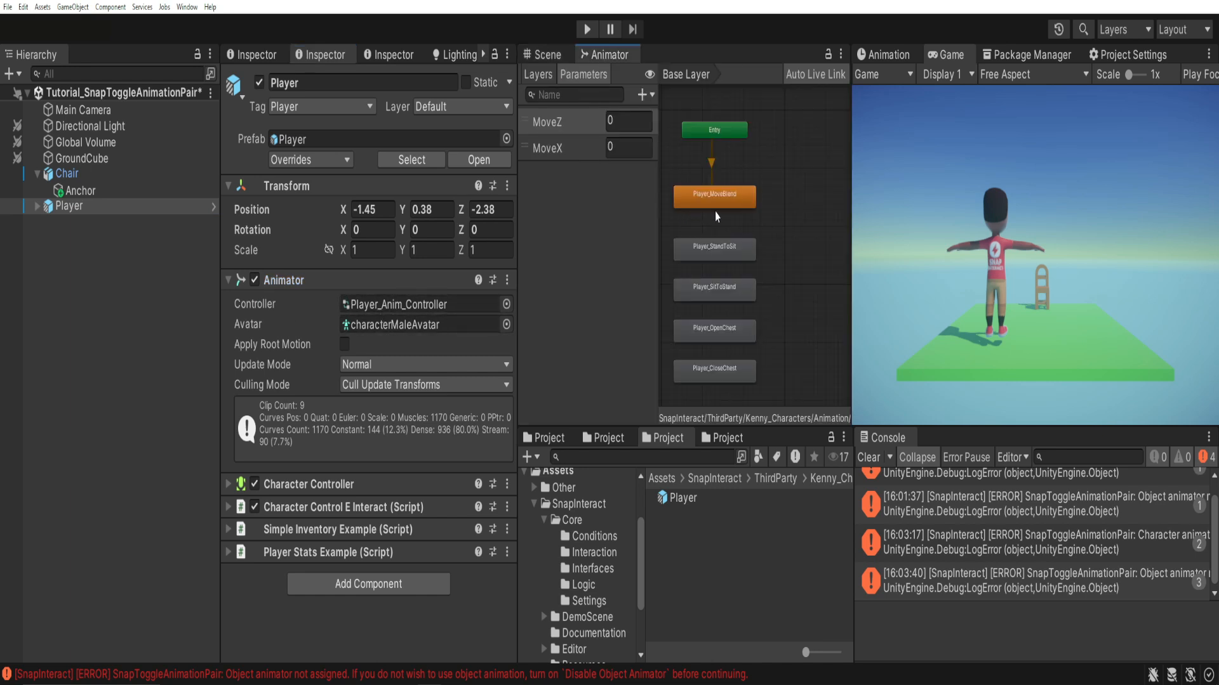
{"action": "middle_click_drag", "start_coordinate": [787, 188], "coordinate": [814, 176]}
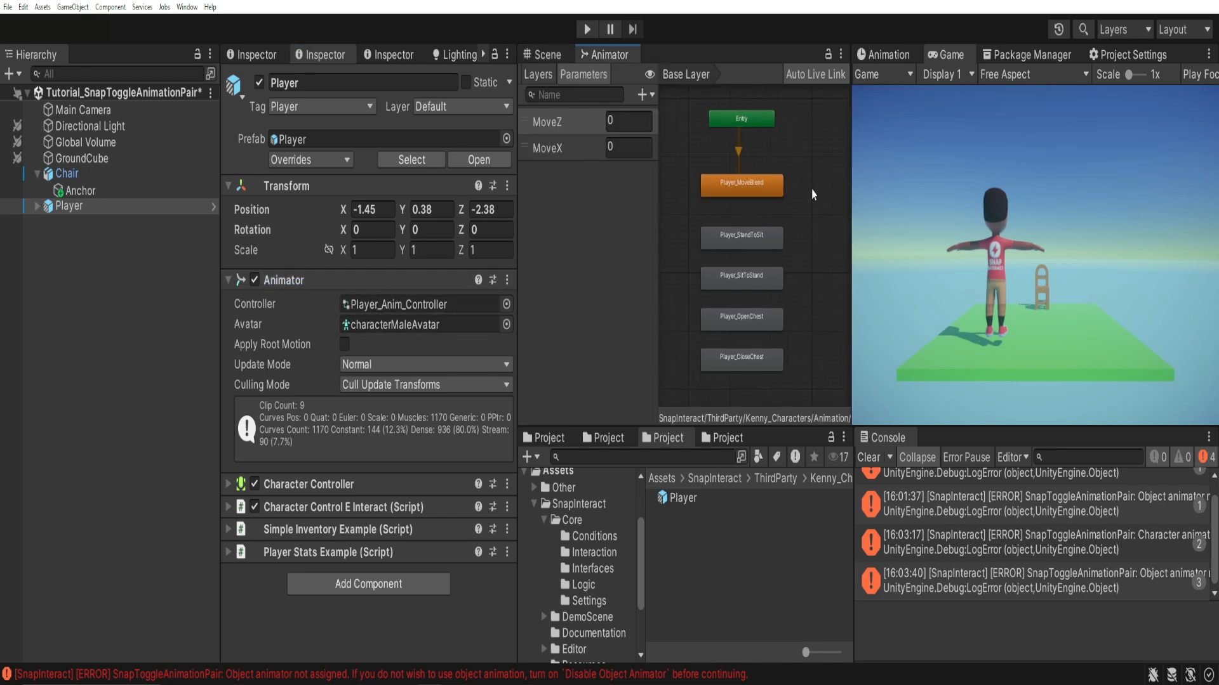
{"action": "scroll", "coordinate": [796, 215], "scroll_direction": "up", "scroll_amount": 3}
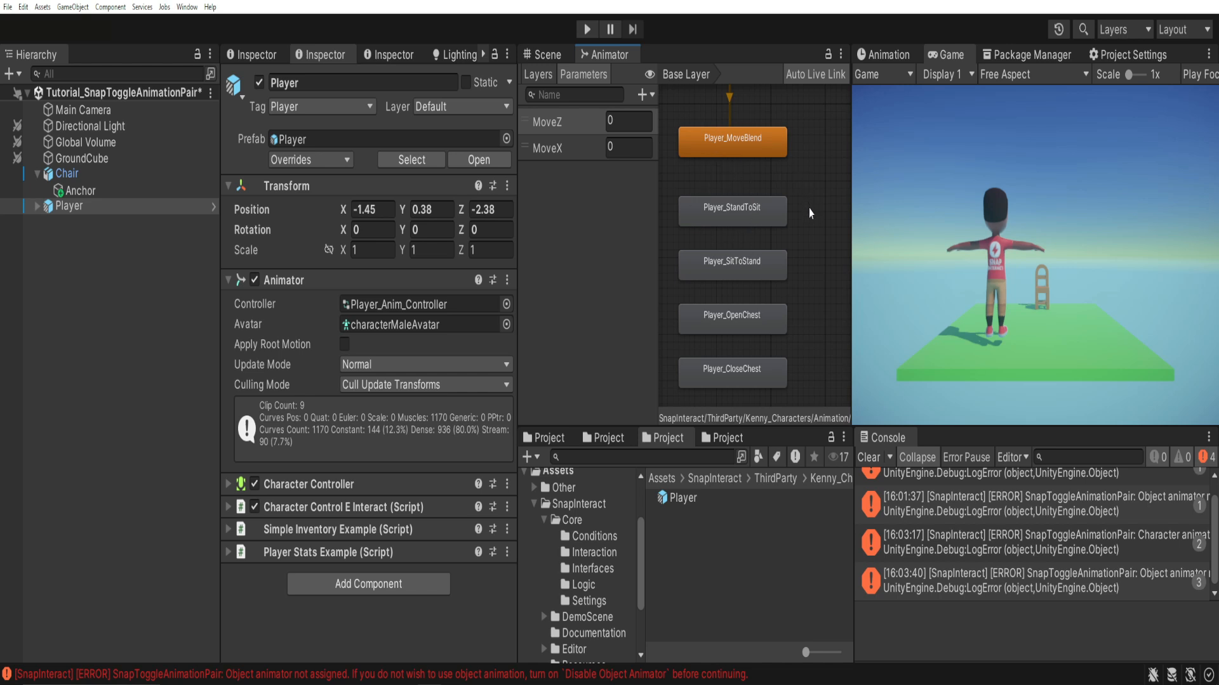
{"action": "left_click", "coordinate": [770, 214]}
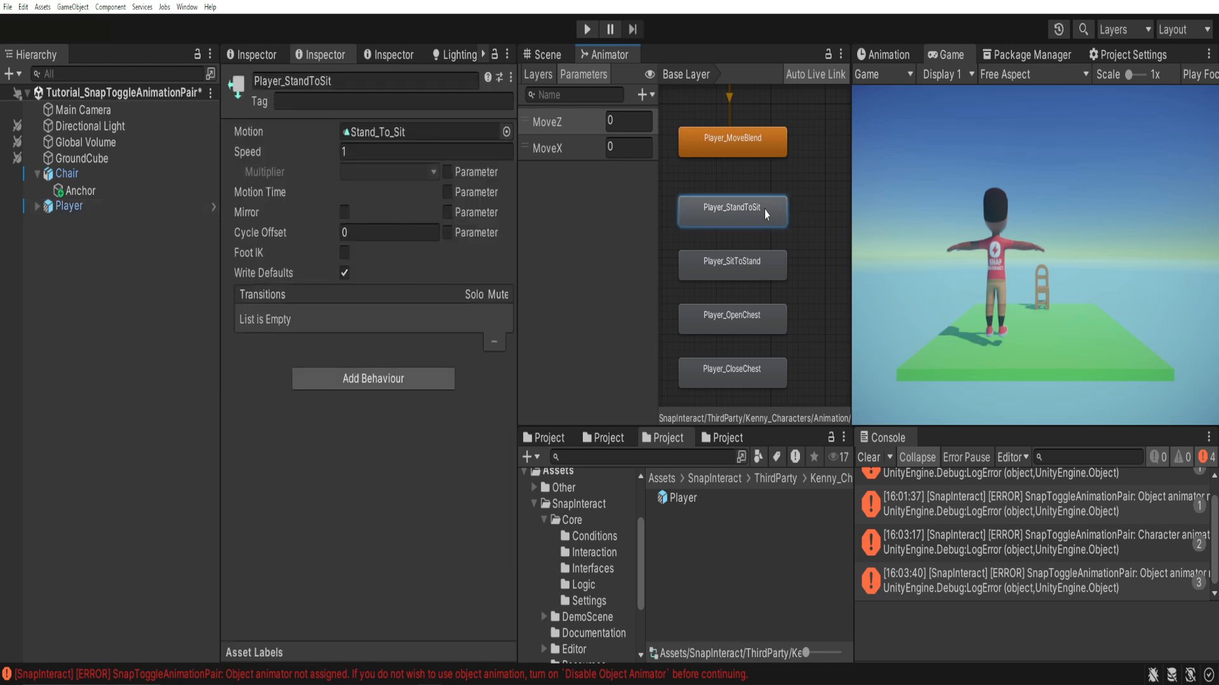
{"action": "left_click", "coordinate": [721, 255]}
{"action": "left_click", "coordinate": [707, 217]}
{"action": "left_click", "coordinate": [701, 262]}
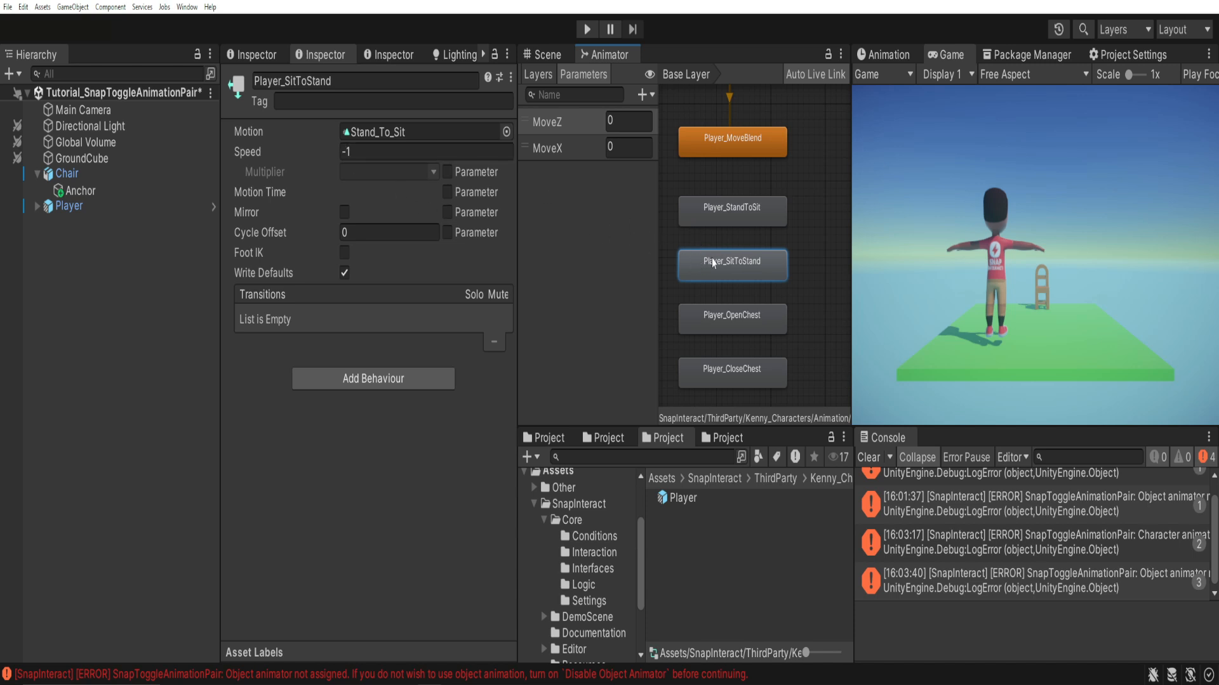
{"action": "left_click", "coordinate": [813, 220]}
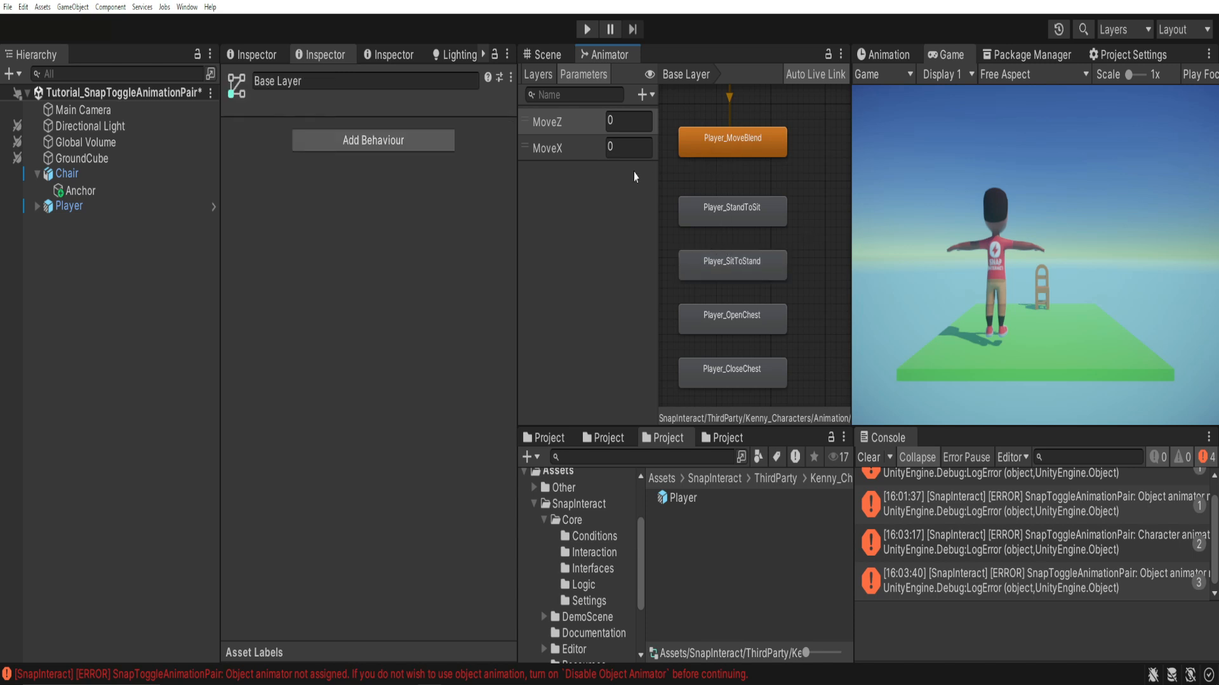
Set the Chair's Character Idle Clip to Player_MoveBlend, copying the name from the matching animator state.
{"action": "left_click", "coordinate": [733, 149]}
{"action": "left_click", "coordinate": [372, 82]}
{"action": "key", "text": "ctrl+c"}
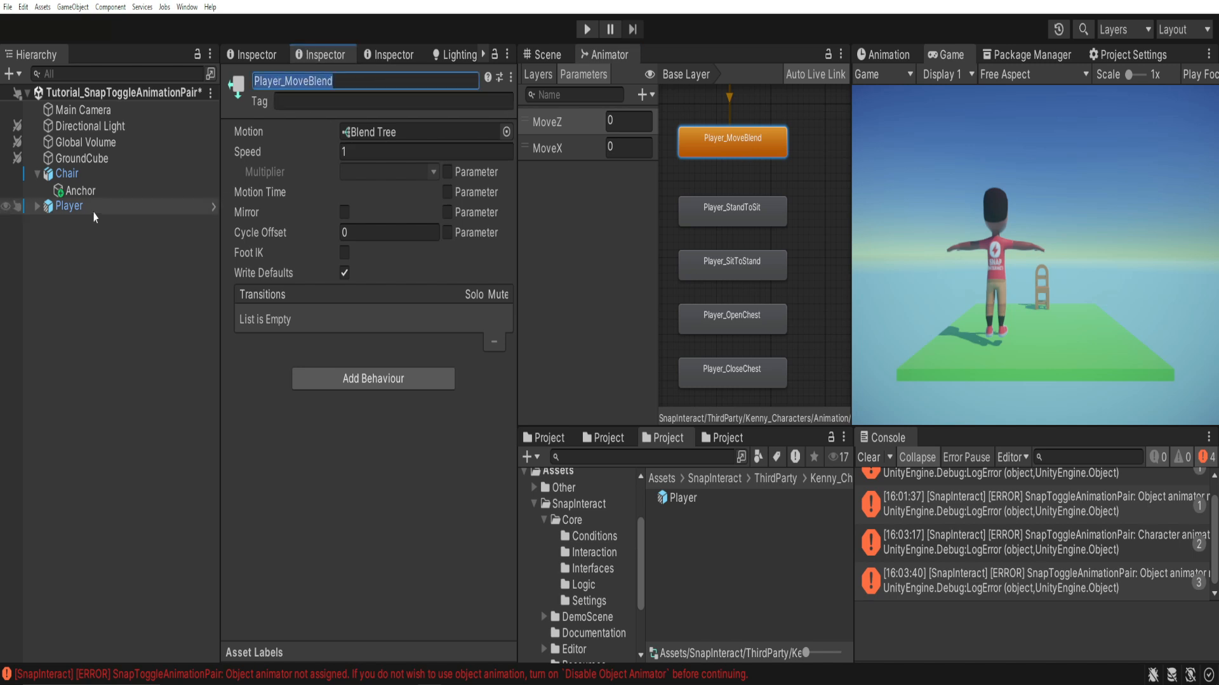
{"action": "left_click", "coordinate": [78, 175]}
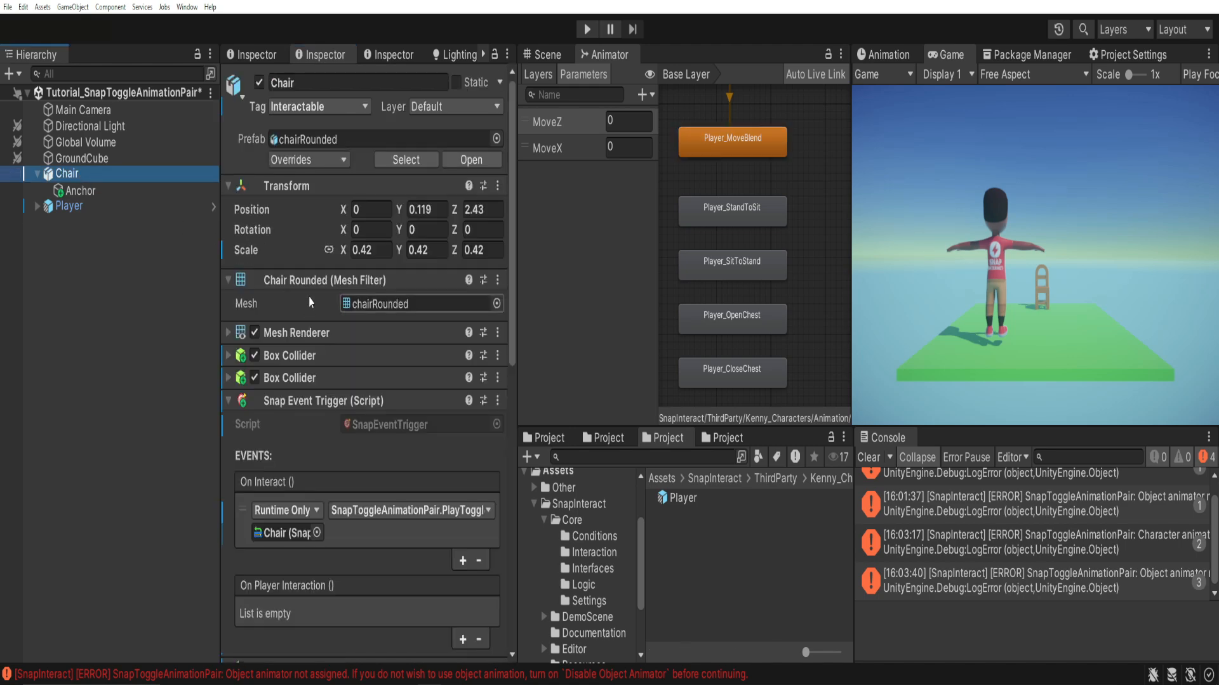
{"action": "scroll", "coordinate": [309, 297], "scroll_direction": "down", "scroll_amount": 12}
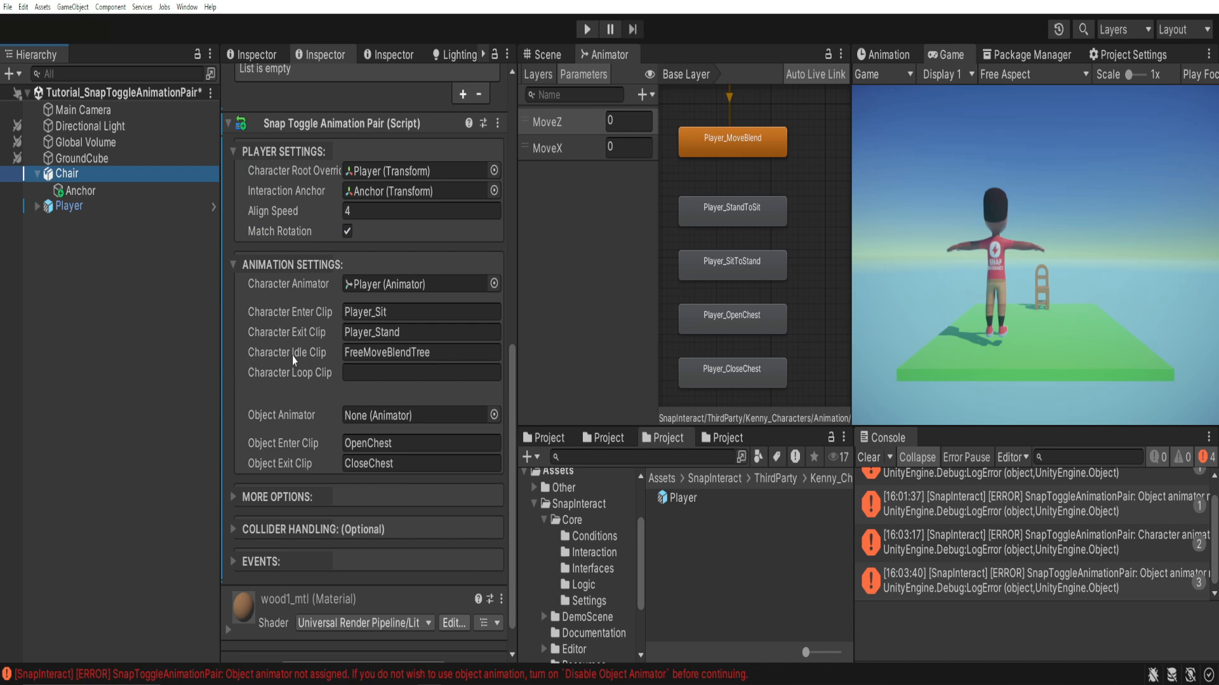
{"action": "left_click", "coordinate": [364, 353]}
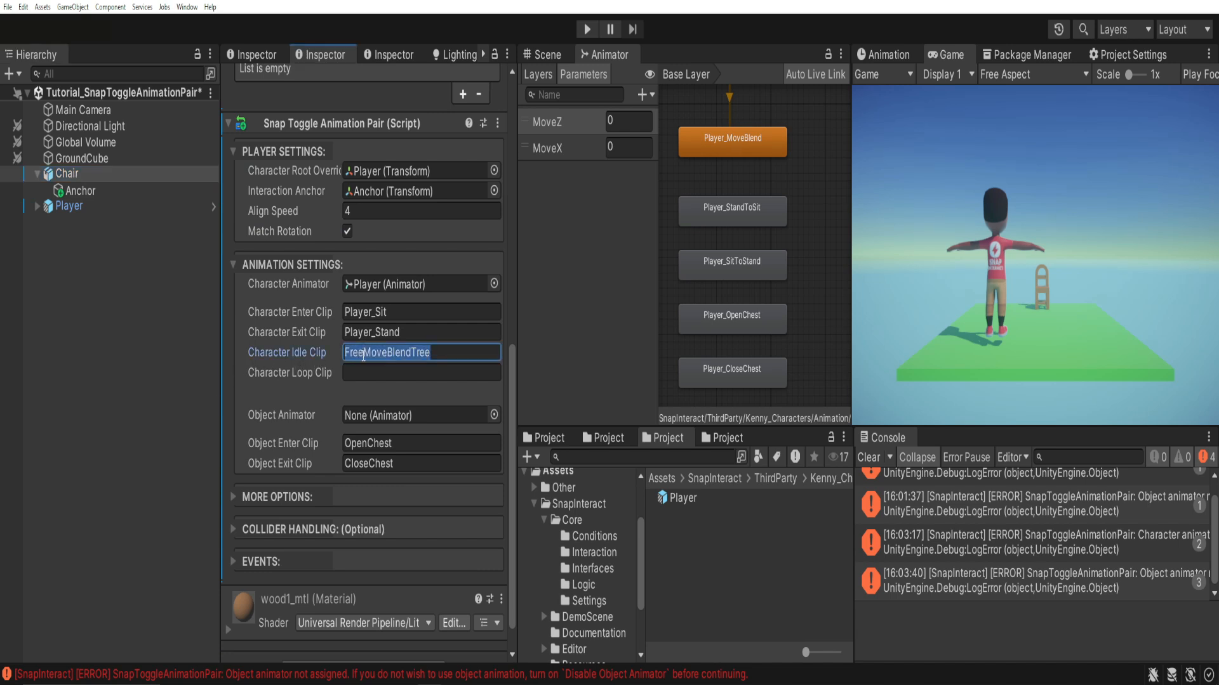
{"action": "key", "text": "ctrl+v"}
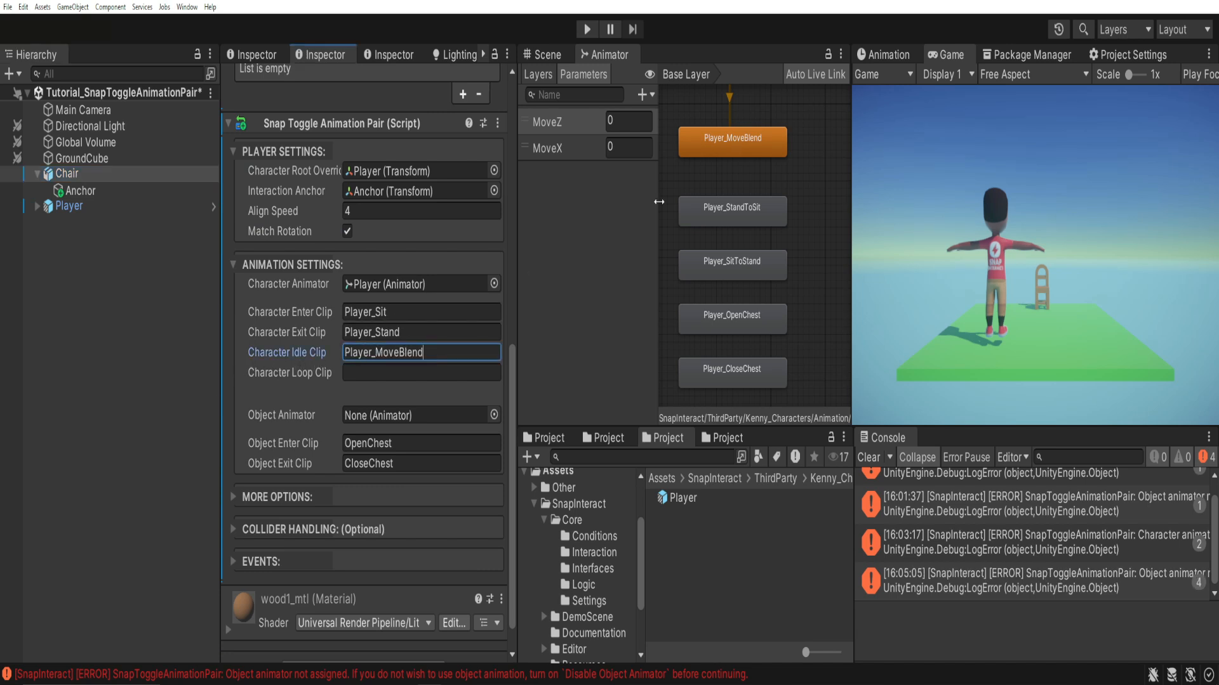
Set the Chair's Character Enter Clip to Player_StandToSit, copying the name from the matching animator state.
{"action": "left_click", "coordinate": [729, 213]}
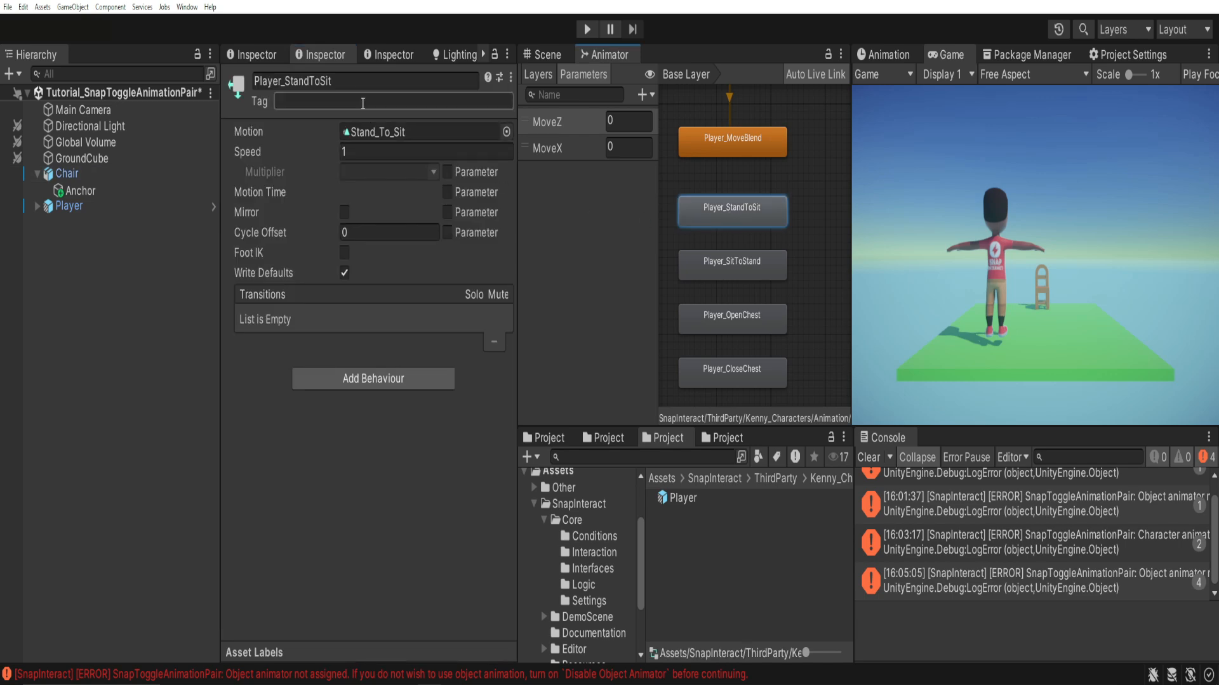
{"action": "left_click", "coordinate": [348, 83]}
{"action": "key", "text": "ctrl+c"}
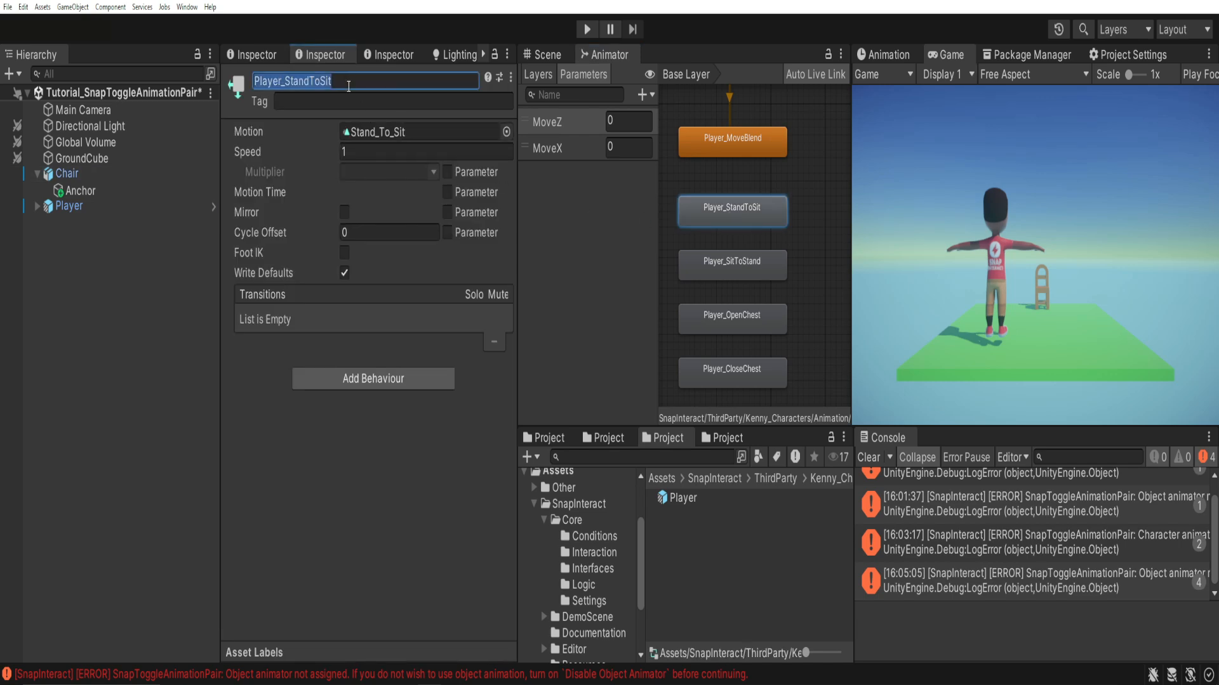
{"action": "scroll", "coordinate": [330, 380], "scroll_direction": "down", "scroll_amount": 10}
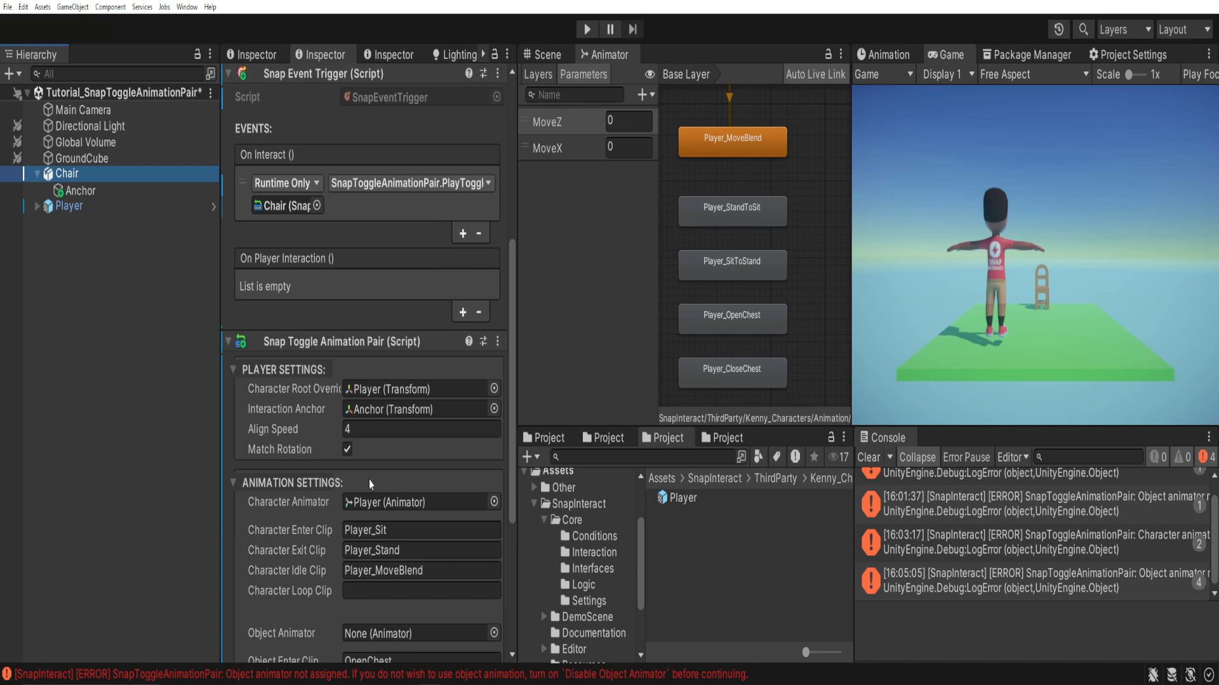
{"action": "left_click", "coordinate": [404, 551]}
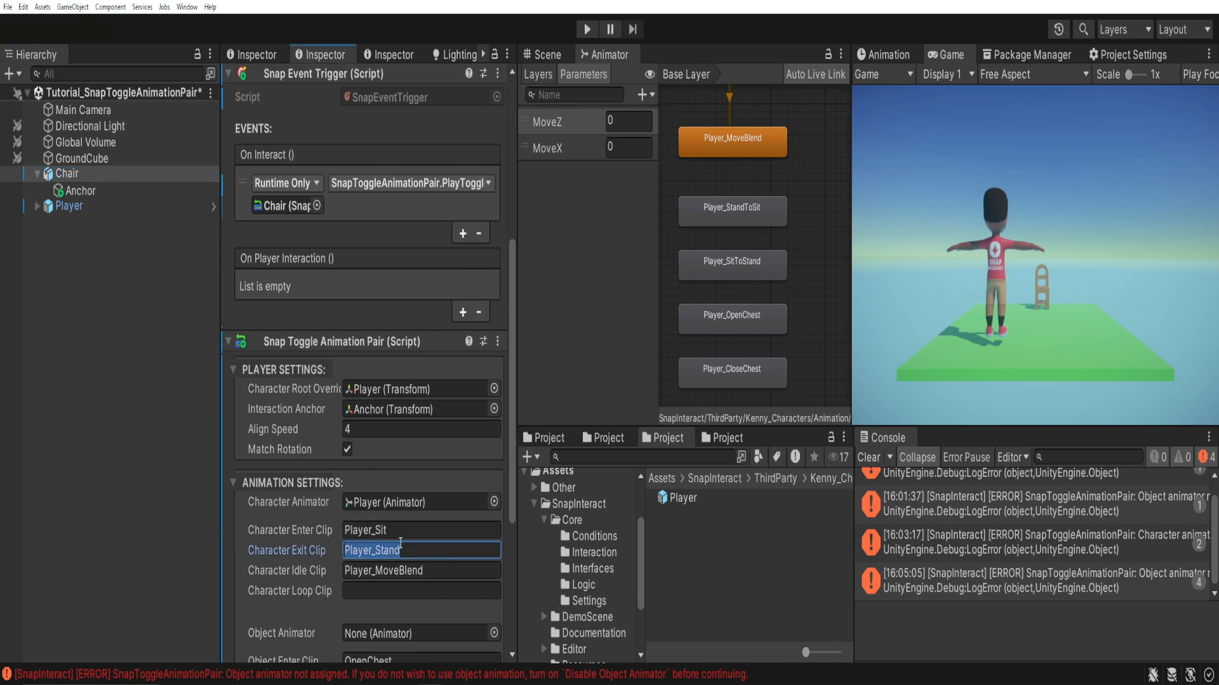
{"action": "left_click", "coordinate": [401, 533]}
{"action": "key", "text": "ctrl+v"}
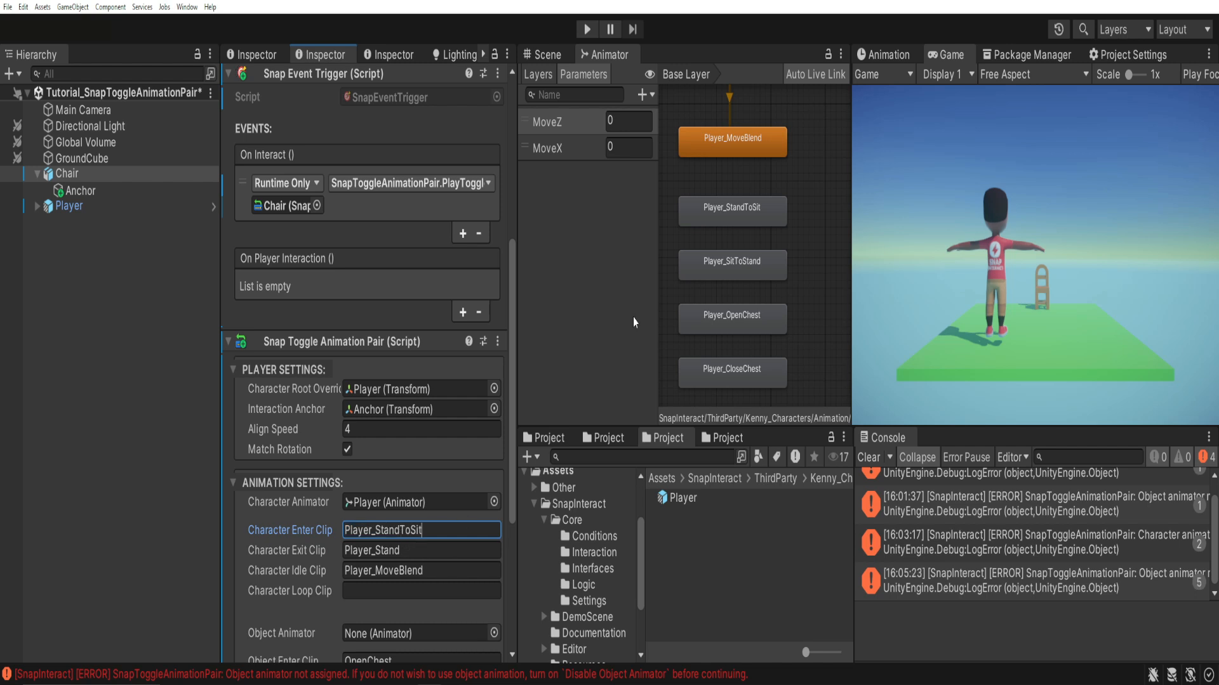
Set the Chair's Character Exit Clip to Player_SitToStand, copying the name from the matching animator state.
{"action": "left_click", "coordinate": [731, 263]}
{"action": "left_click", "coordinate": [335, 83]}
{"action": "key", "text": "ctrl+c"}
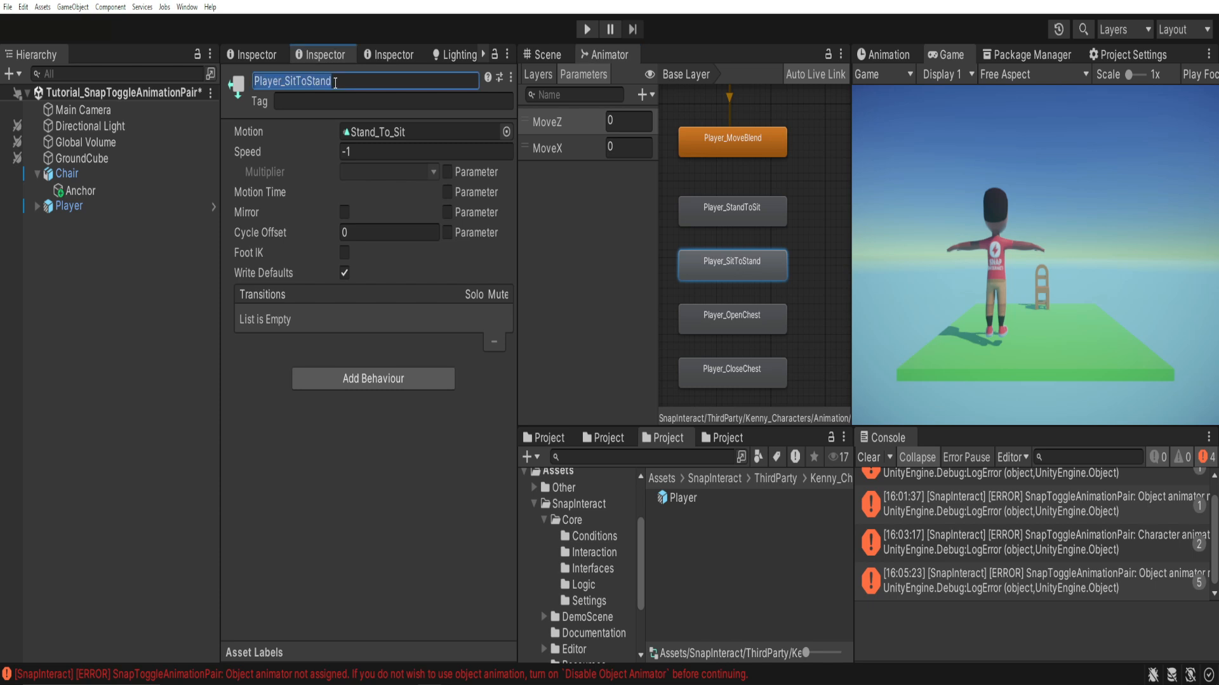
{"action": "left_click", "coordinate": [66, 174]}
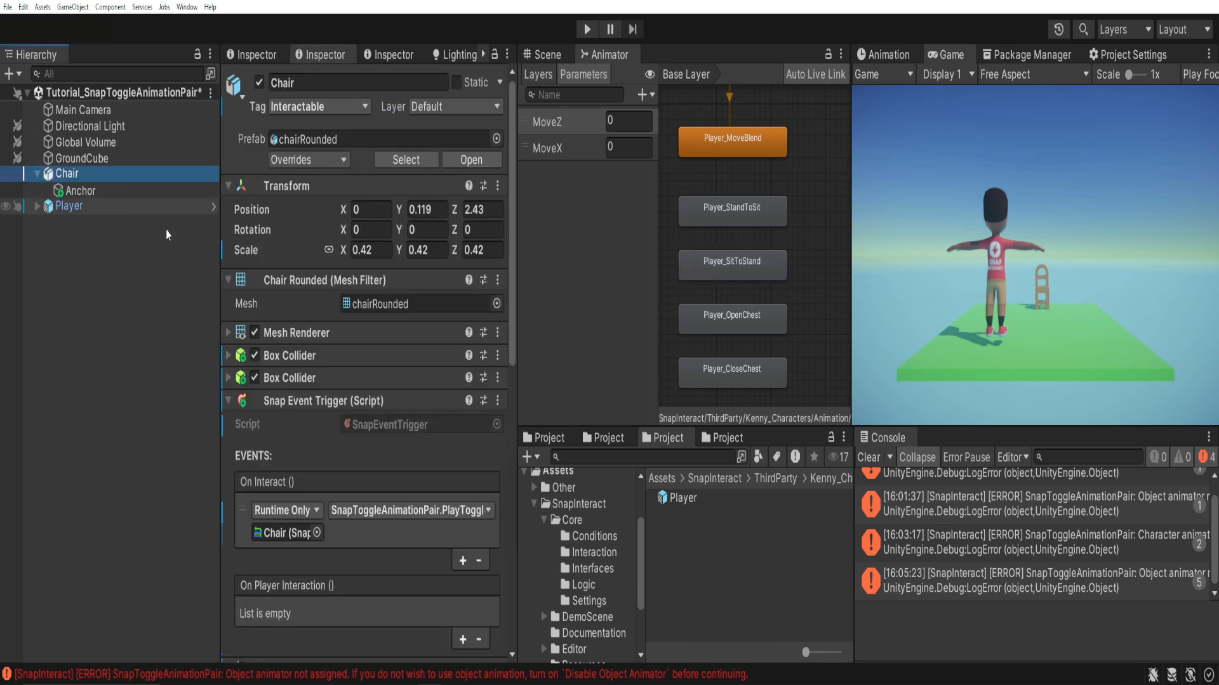
{"action": "scroll", "coordinate": [406, 445], "scroll_direction": "down", "scroll_amount": 10}
{"action": "left_click", "coordinate": [409, 443]}
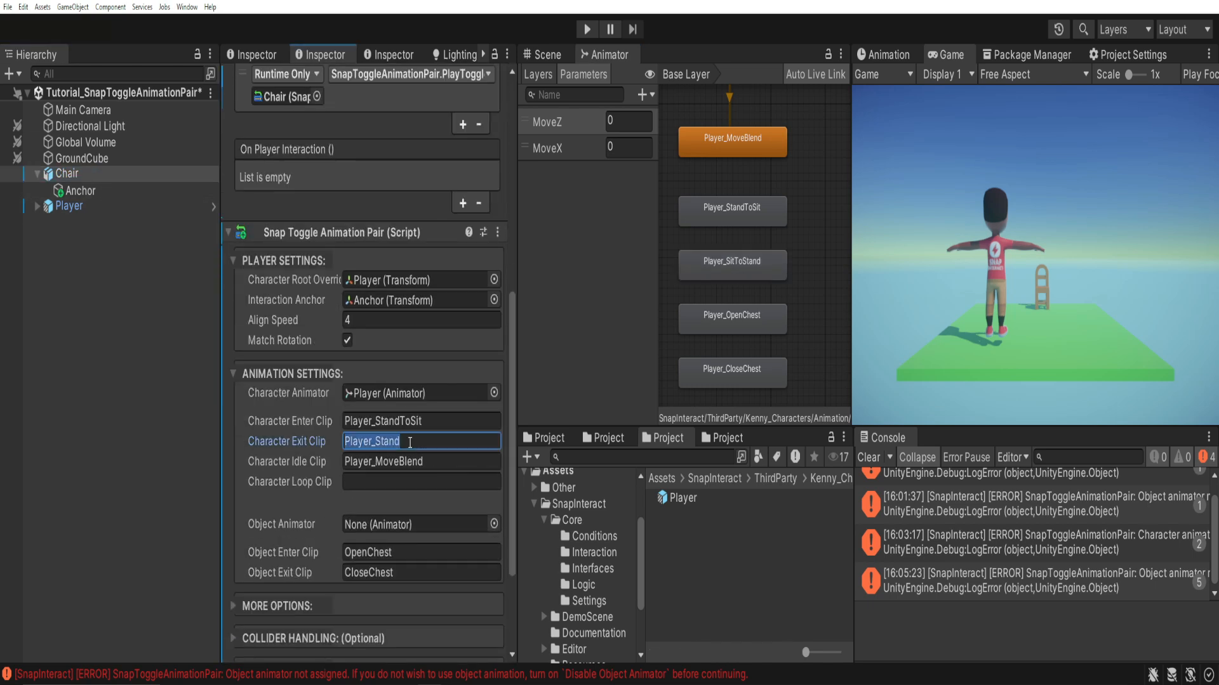
{"action": "key", "text": "ctrl+v"}
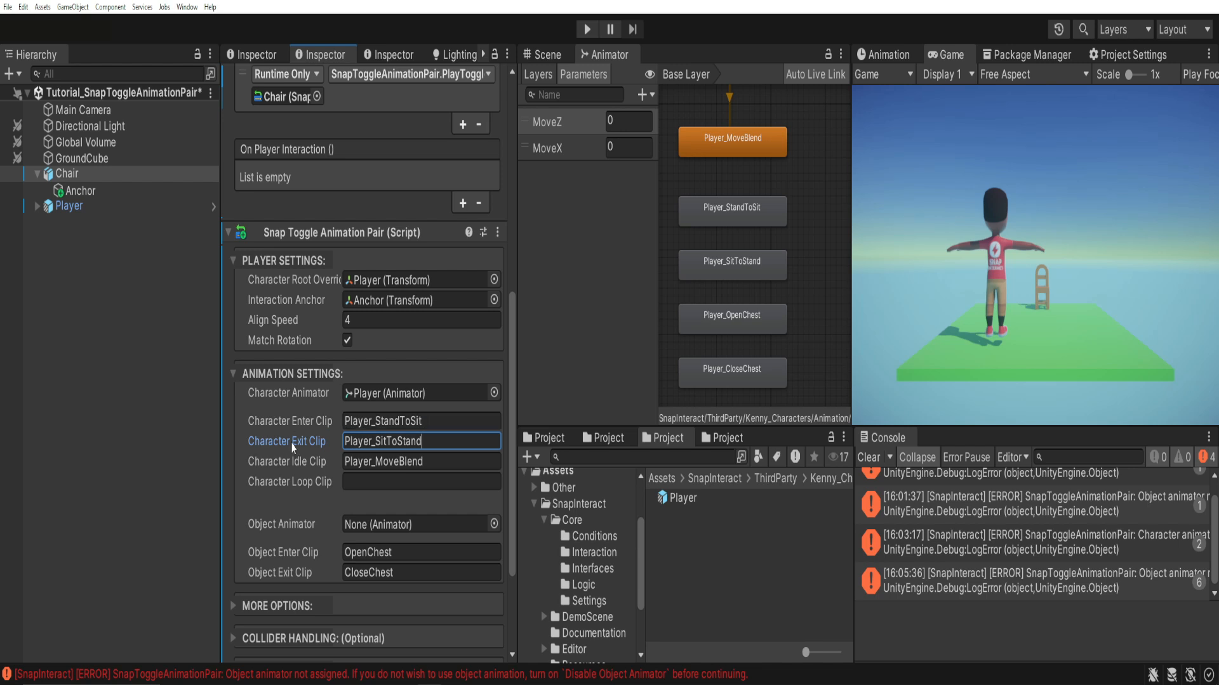
Turn on Disable Object Animator in the Snap Toggle Animation Pair's additional options.
{"action": "mouse_move", "coordinate": [293, 448]}
{"action": "scroll", "coordinate": [280, 502], "scroll_direction": "down", "scroll_amount": 1}
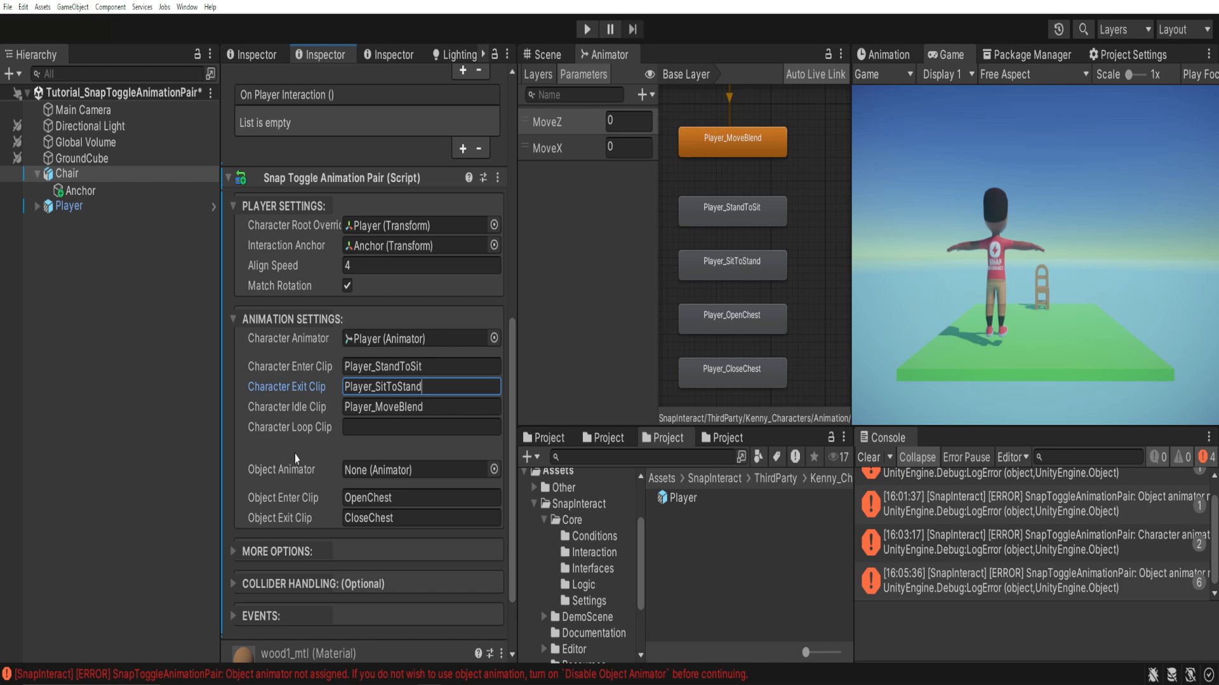
{"action": "scroll", "coordinate": [264, 470], "scroll_direction": "down", "scroll_amount": 2}
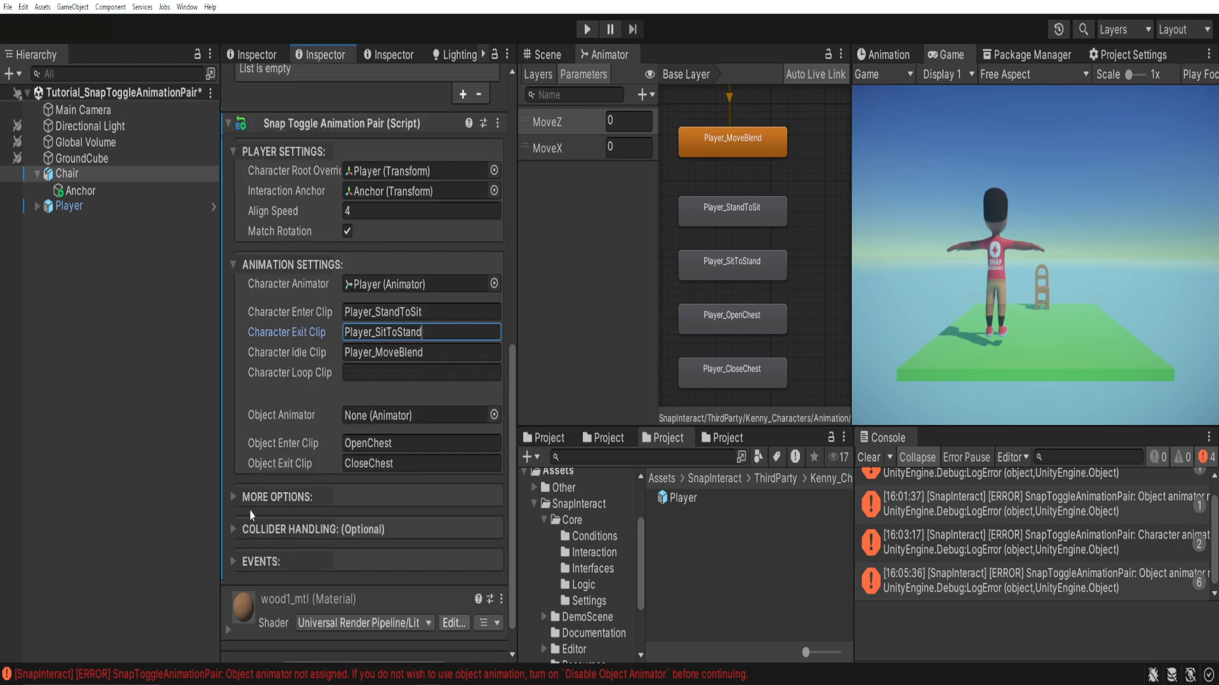
{"action": "left_click", "coordinate": [234, 499]}
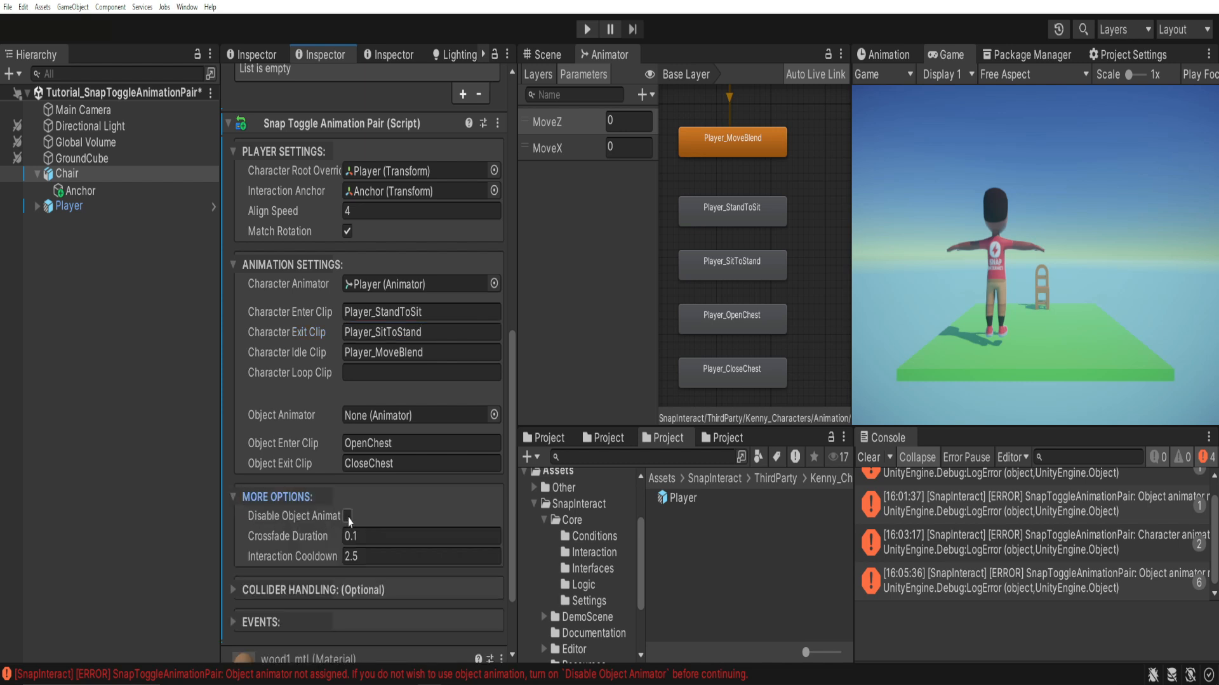
{"action": "left_click", "coordinate": [348, 516]}
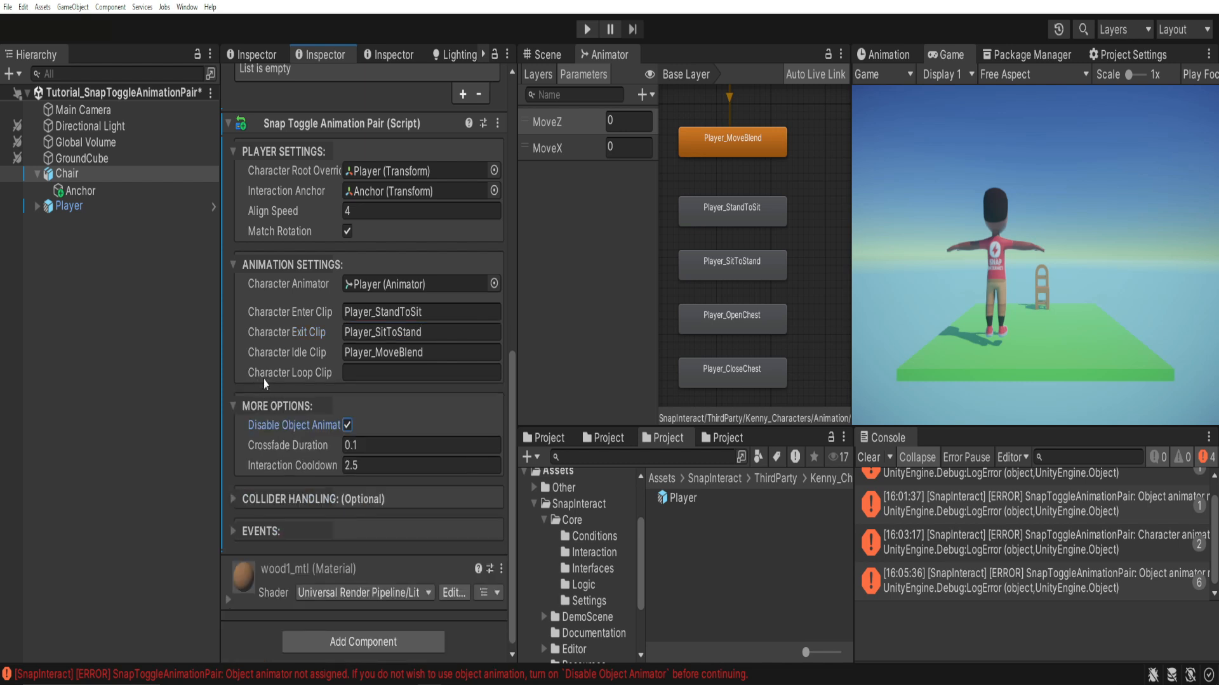
{"action": "left_click", "coordinate": [348, 426]}
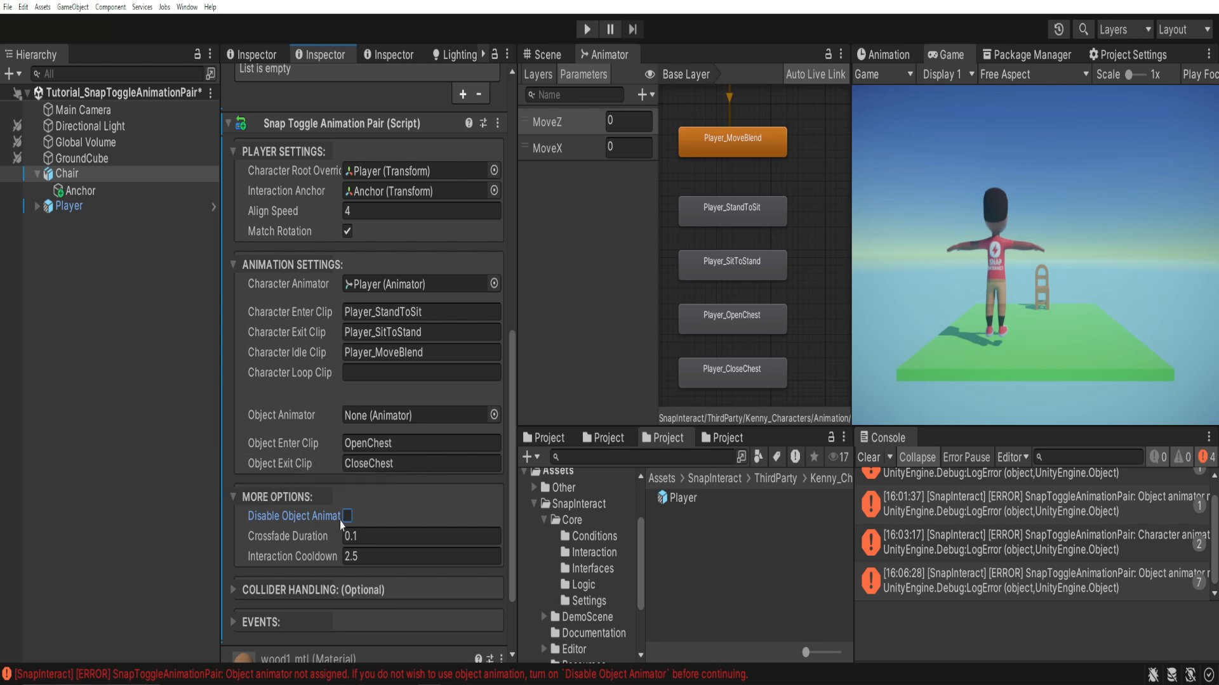
{"action": "left_click", "coordinate": [347, 516]}
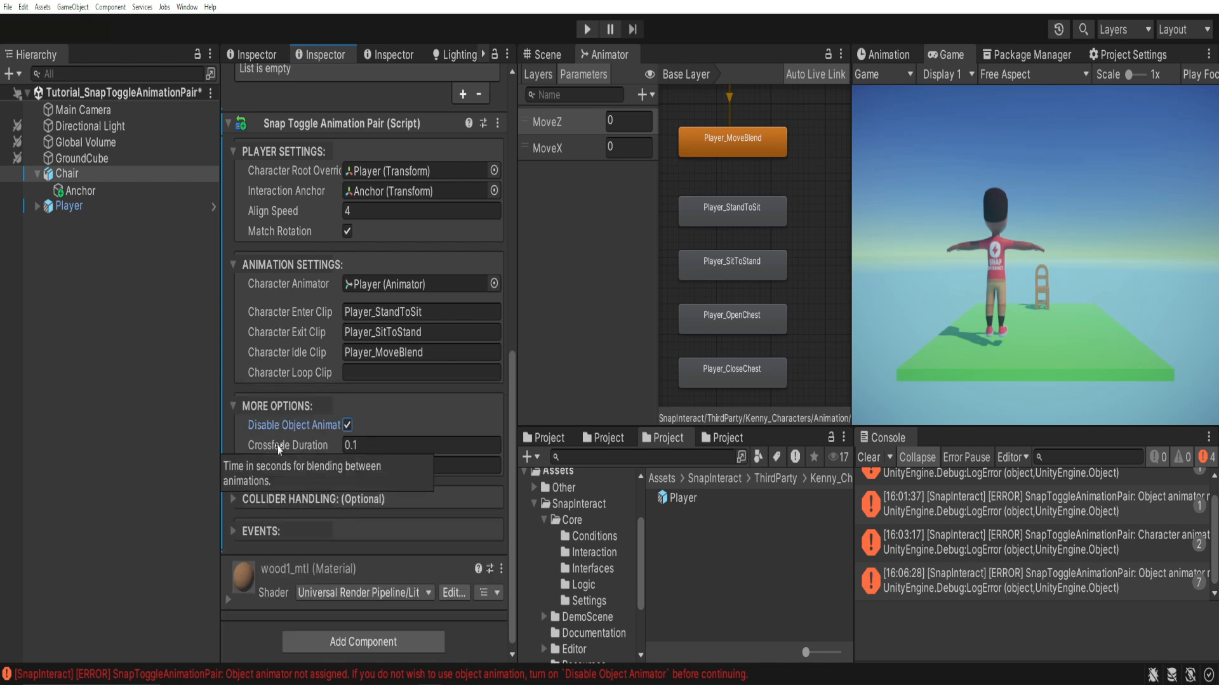
Add one listener each to On Enter Started and On Exit Completed, with Player as the target object of both.
{"action": "left_click", "coordinate": [231, 528]}
{"action": "scroll", "coordinate": [252, 539], "scroll_direction": "down", "scroll_amount": 4}
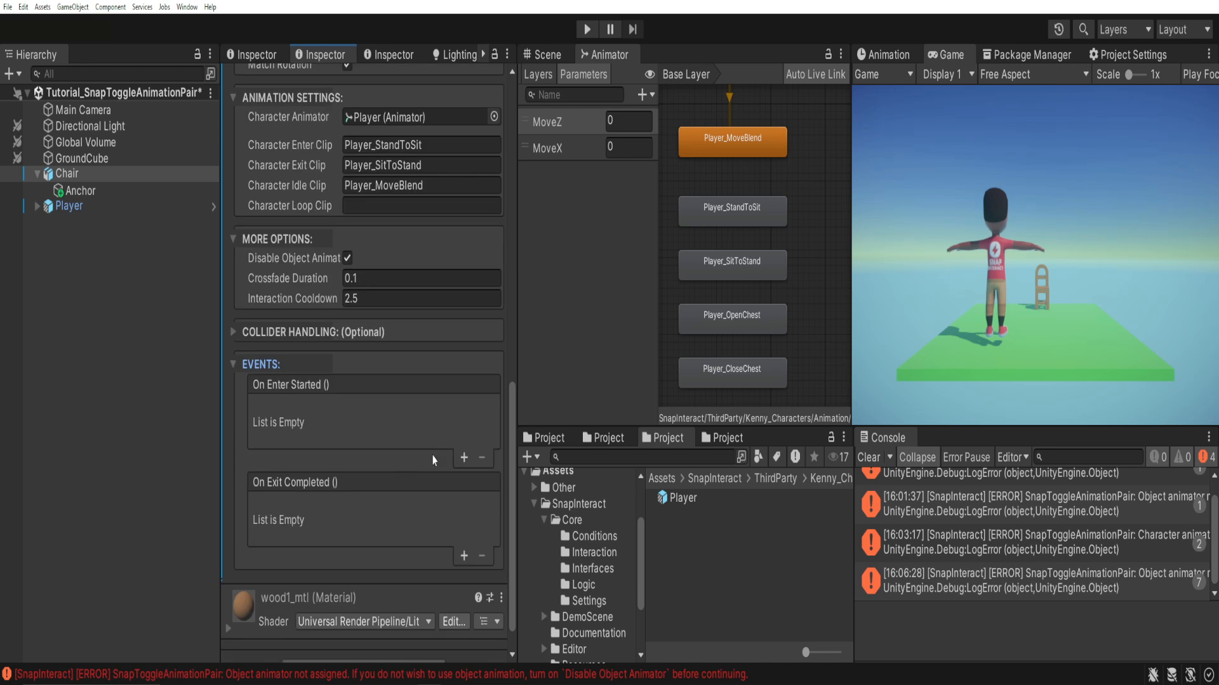
{"action": "left_click", "coordinate": [463, 458]}
{"action": "left_click", "coordinate": [461, 560]}
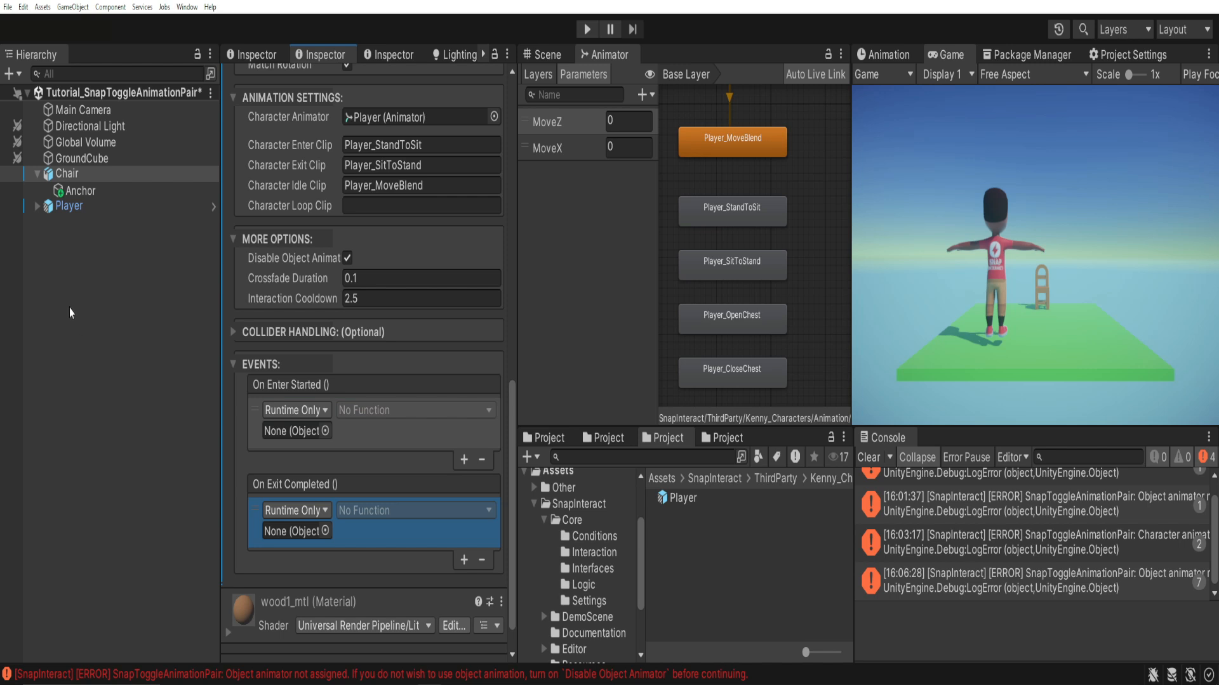
{"action": "left_click_drag", "start_coordinate": [69, 207], "coordinate": [273, 429]}
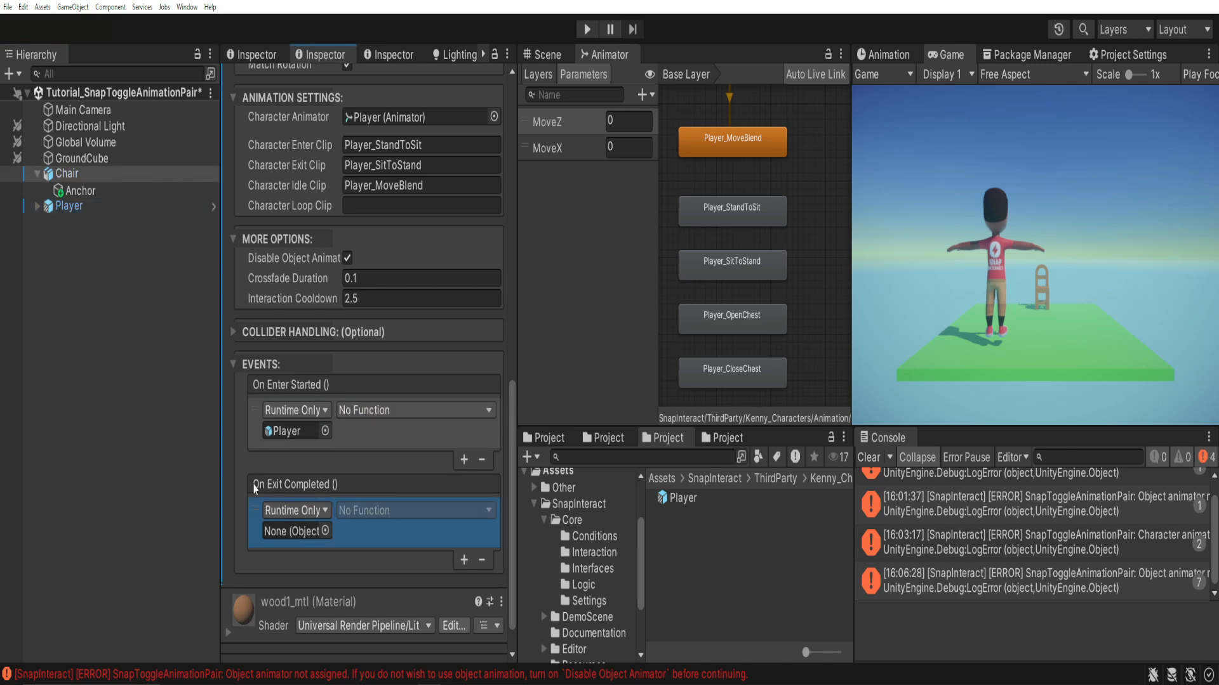
{"action": "left_click_drag", "start_coordinate": [68, 206], "coordinate": [295, 531]}
Assign CharacterControlInteract's TogglePlayerMovement function to the On Enter Started and On Exit Completed listeners.
{"action": "left_click", "coordinate": [365, 413]}
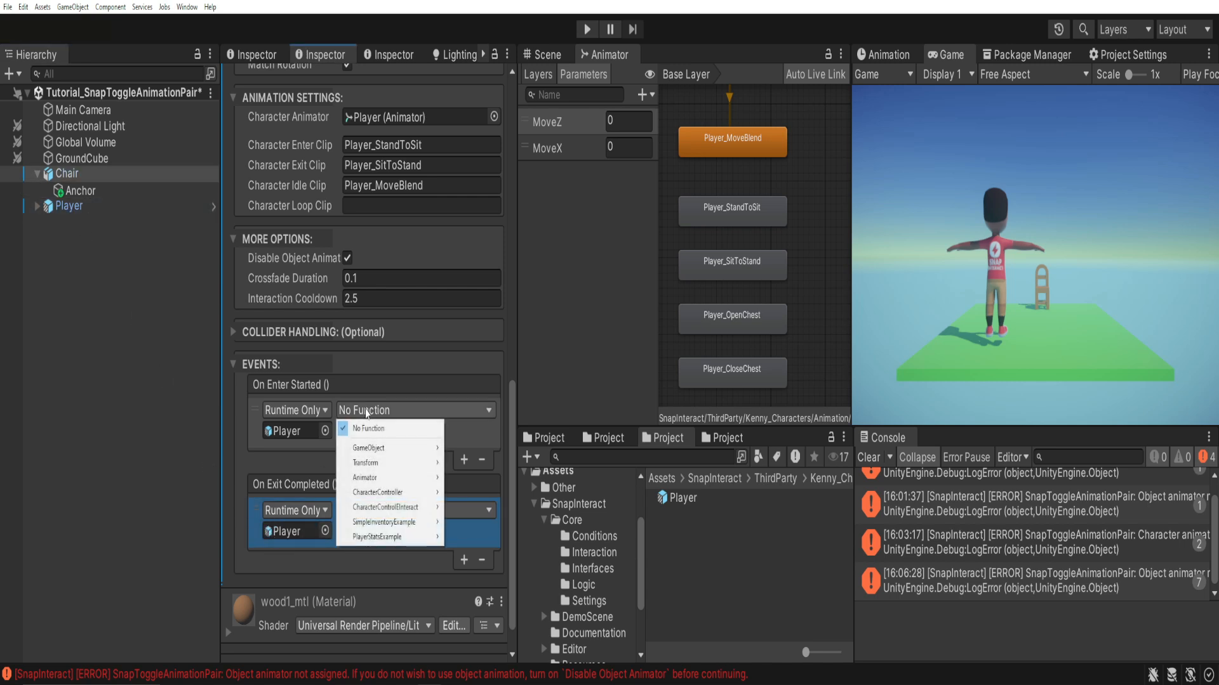
{"action": "mouse_move", "coordinate": [381, 512]}
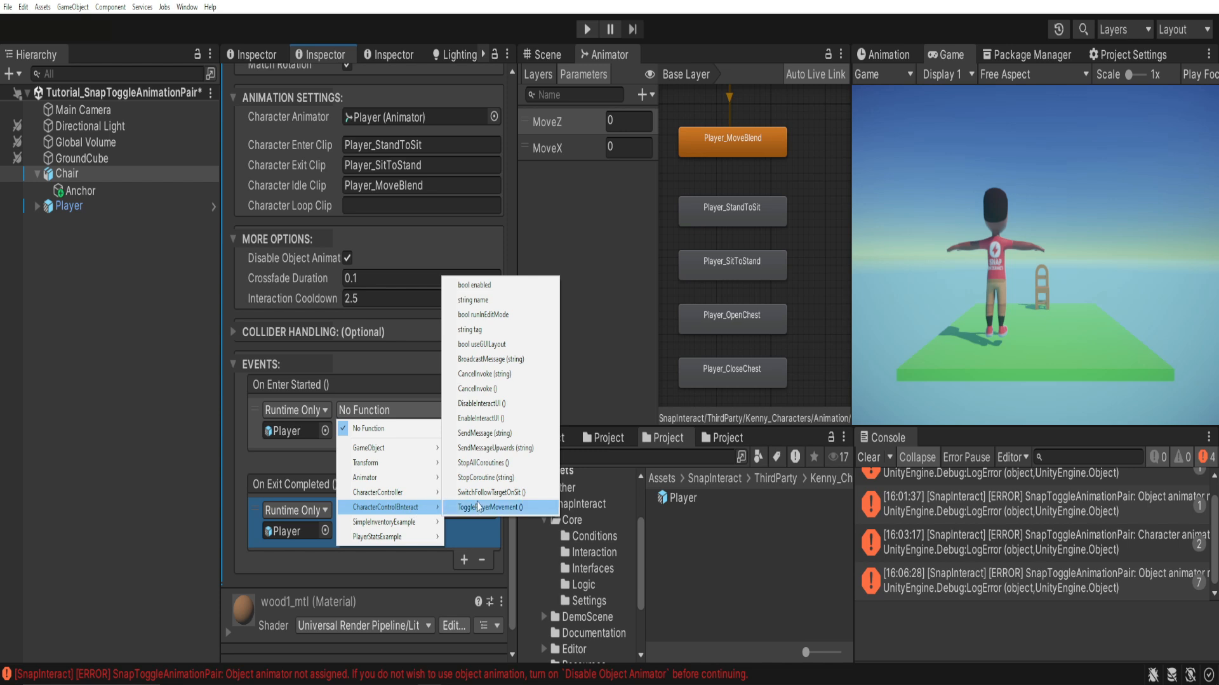
{"action": "left_click", "coordinate": [527, 508]}
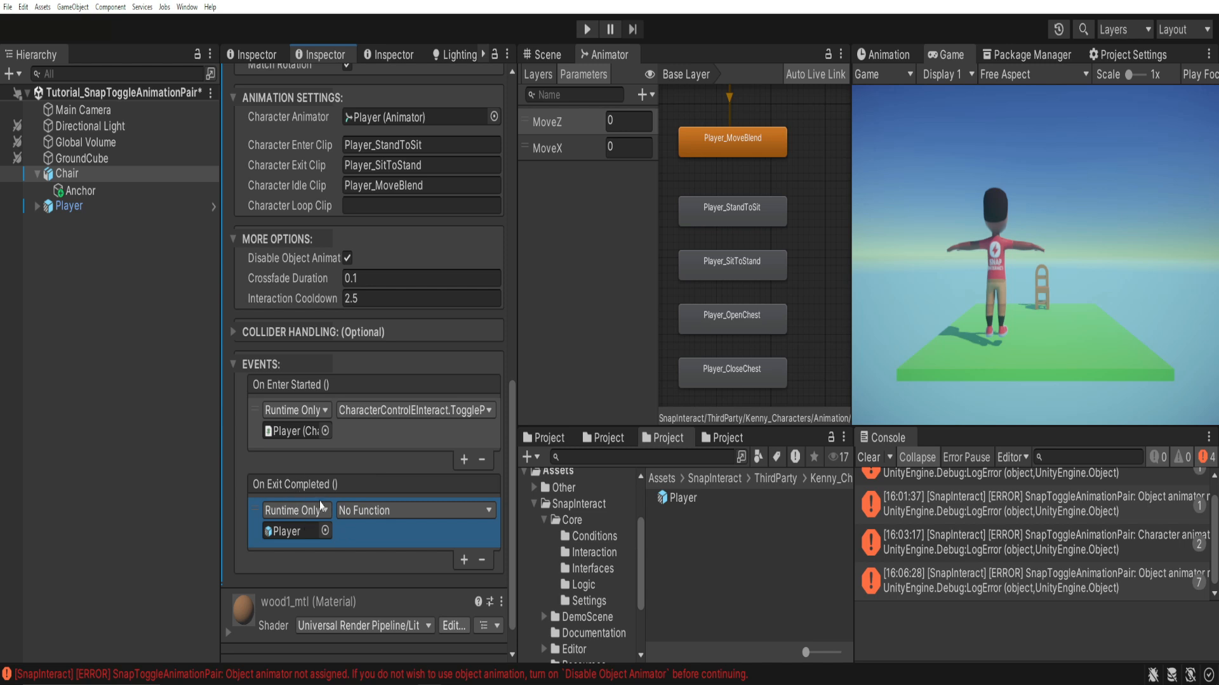
{"action": "left_click", "coordinate": [364, 511]}
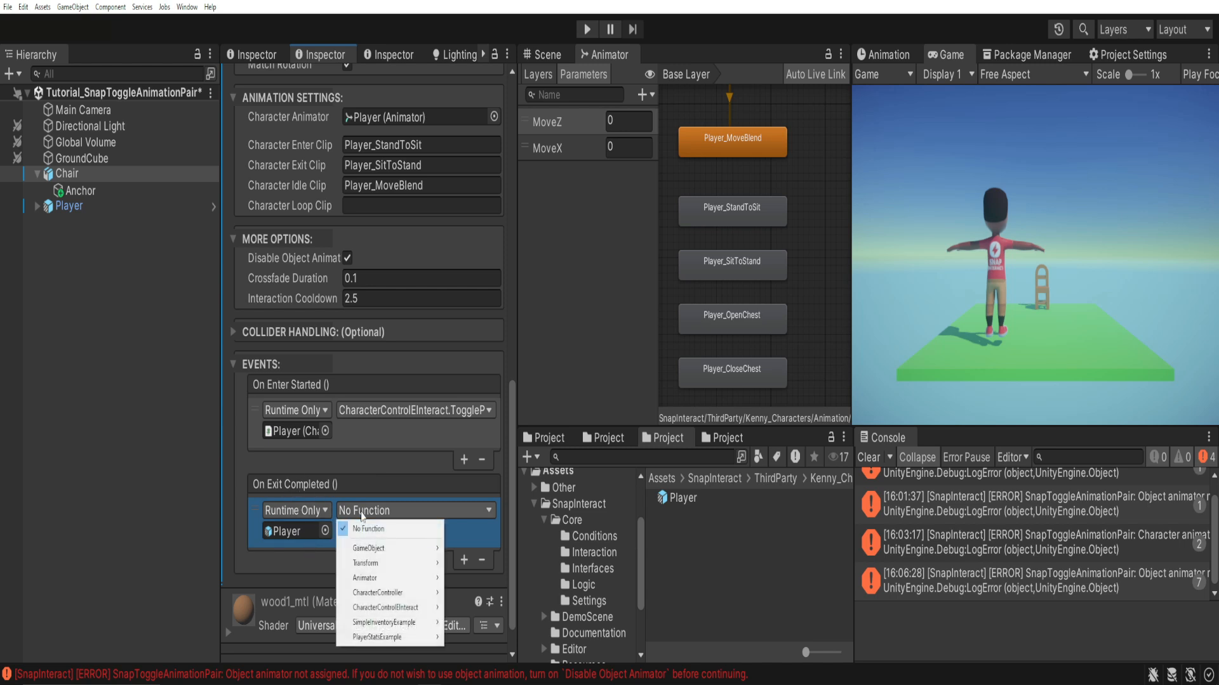
{"action": "mouse_move", "coordinate": [410, 611]}
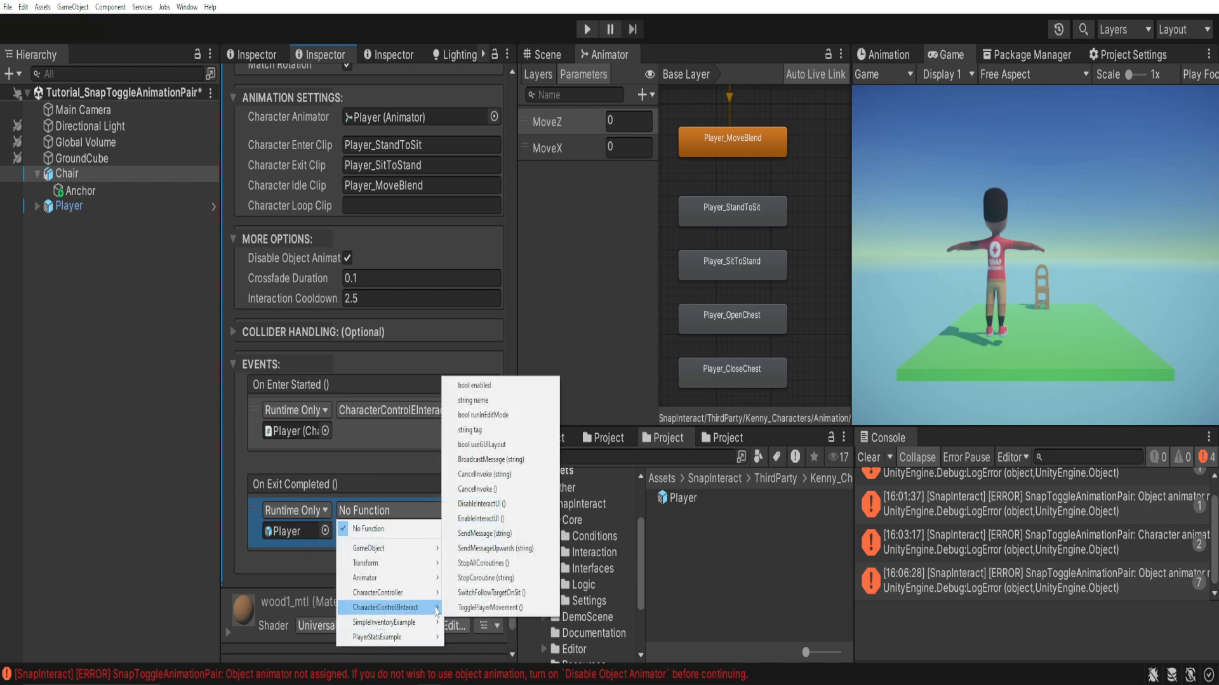
{"action": "left_click", "coordinate": [529, 608]}
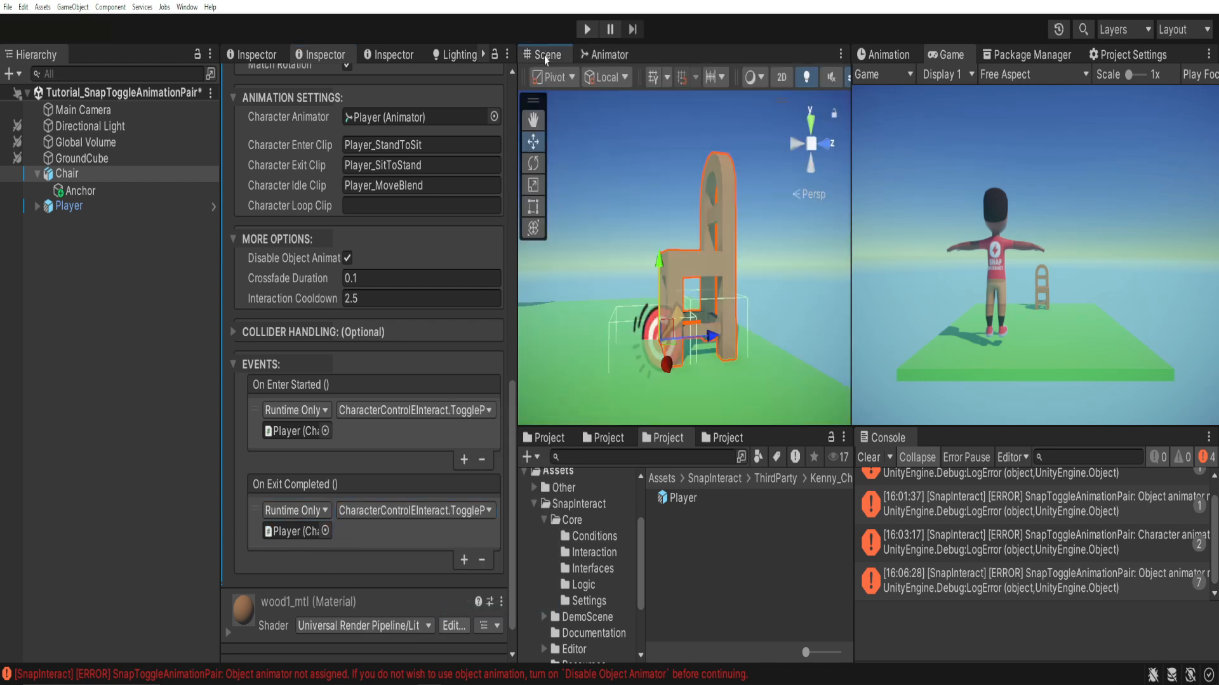
Test the scene in Play mode, walking the player back and forth beside the chair, and stop playback.
{"action": "left_click", "coordinate": [544, 54]}
{"action": "scroll", "coordinate": [311, 302], "scroll_direction": "up", "scroll_amount": 15}
{"action": "key", "text": "ctrl+p"}
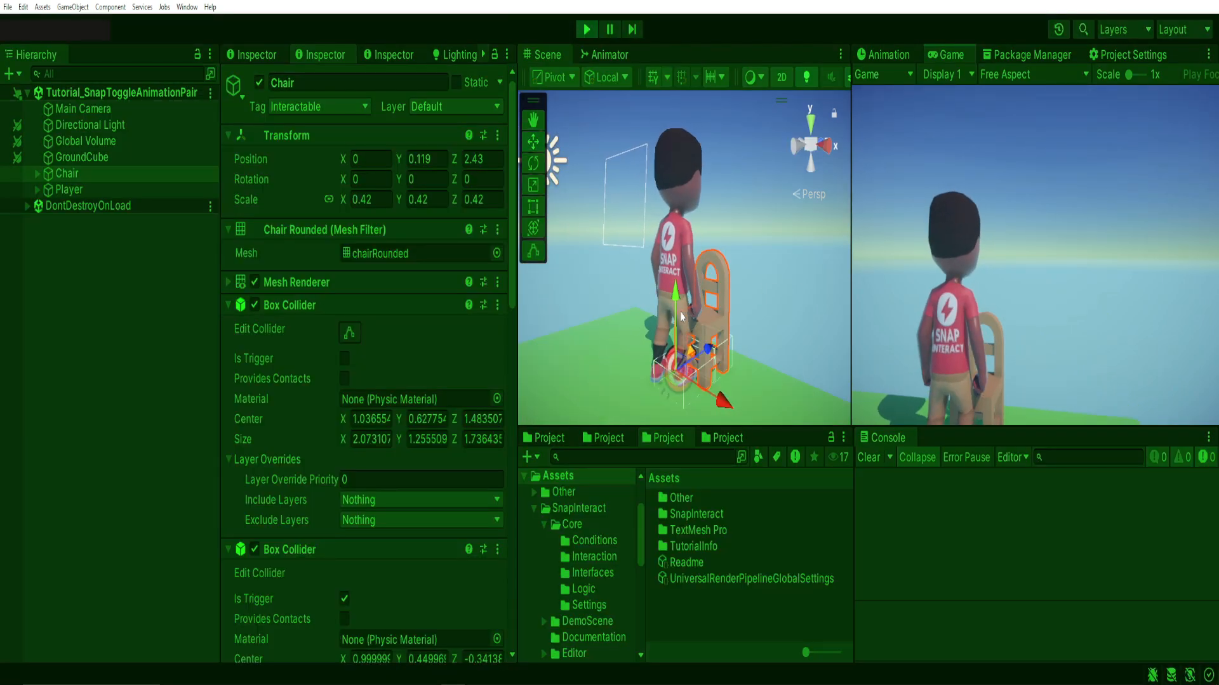
{"action": "key", "text": "s"}
{"action": "key", "text": "w"}
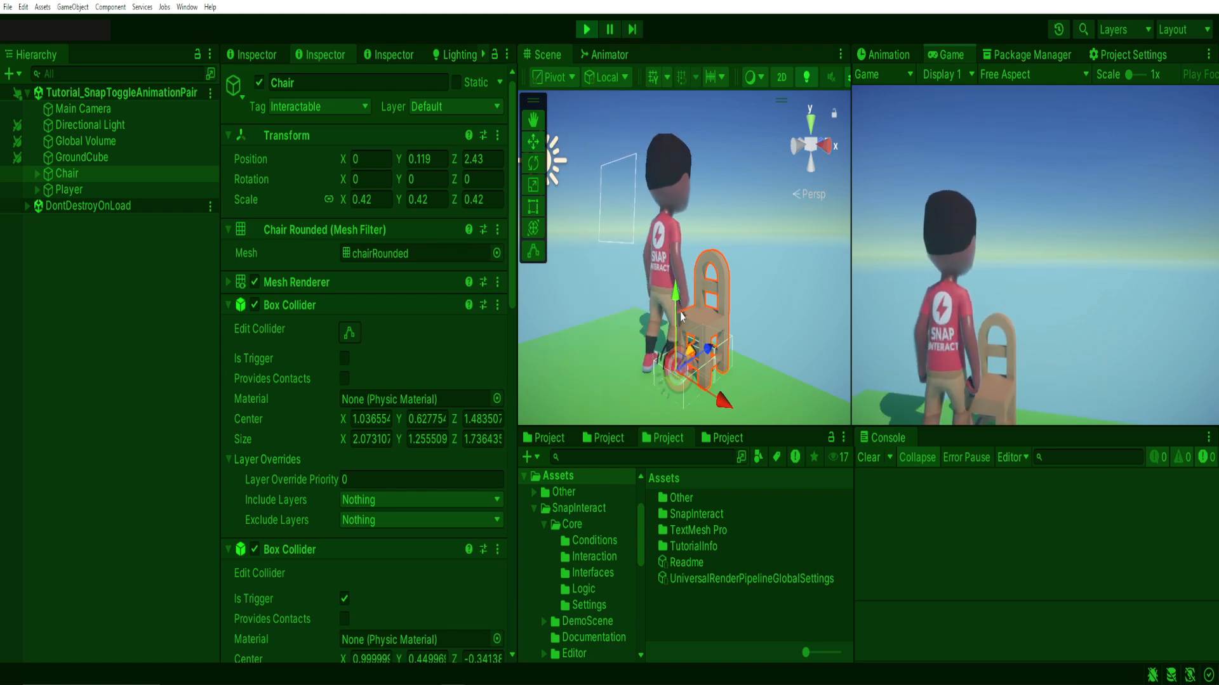
{"action": "key", "text": "s"}
{"action": "key", "text": "w"}
{"action": "key", "text": "s"}
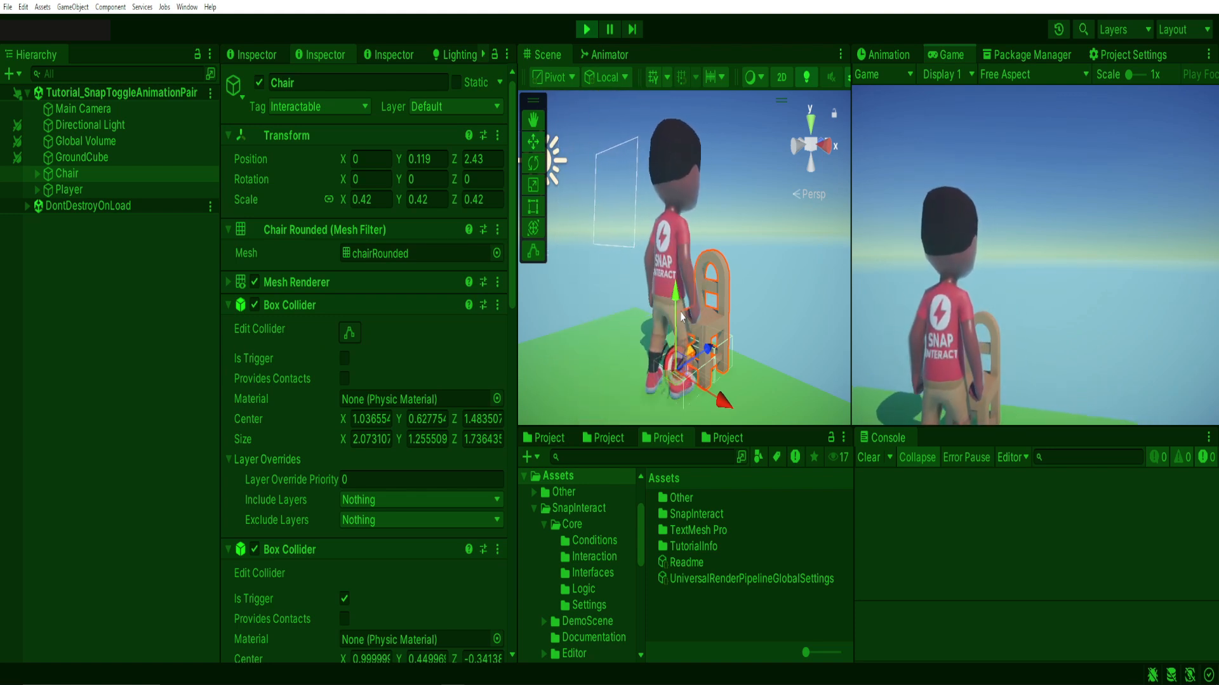
{"action": "key", "text": "w"}
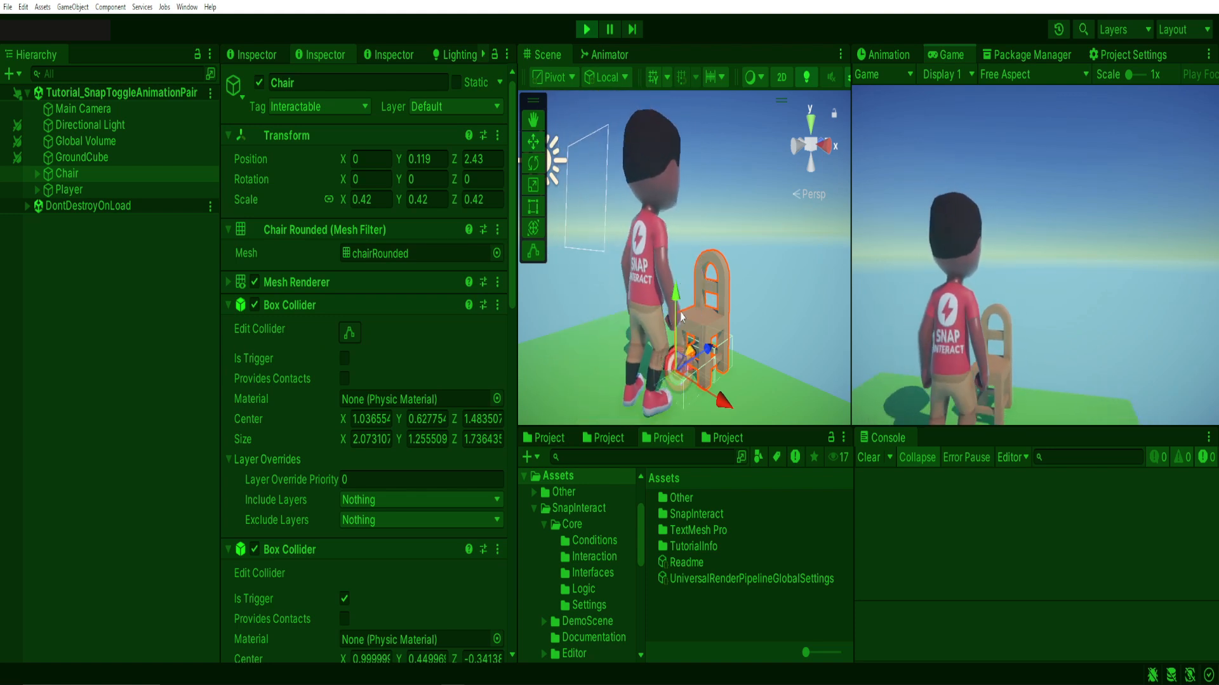
{"action": "key", "text": "s"}
{"action": "key", "text": "w"}
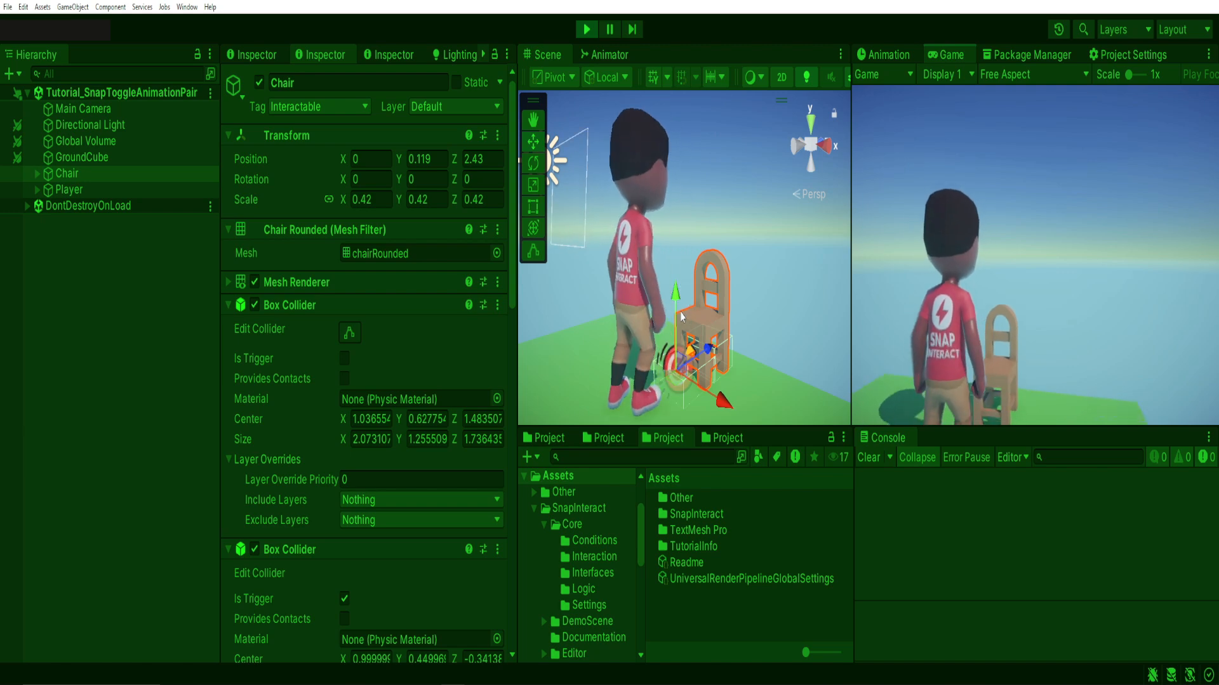
{"action": "key", "text": "ctrl+p"}
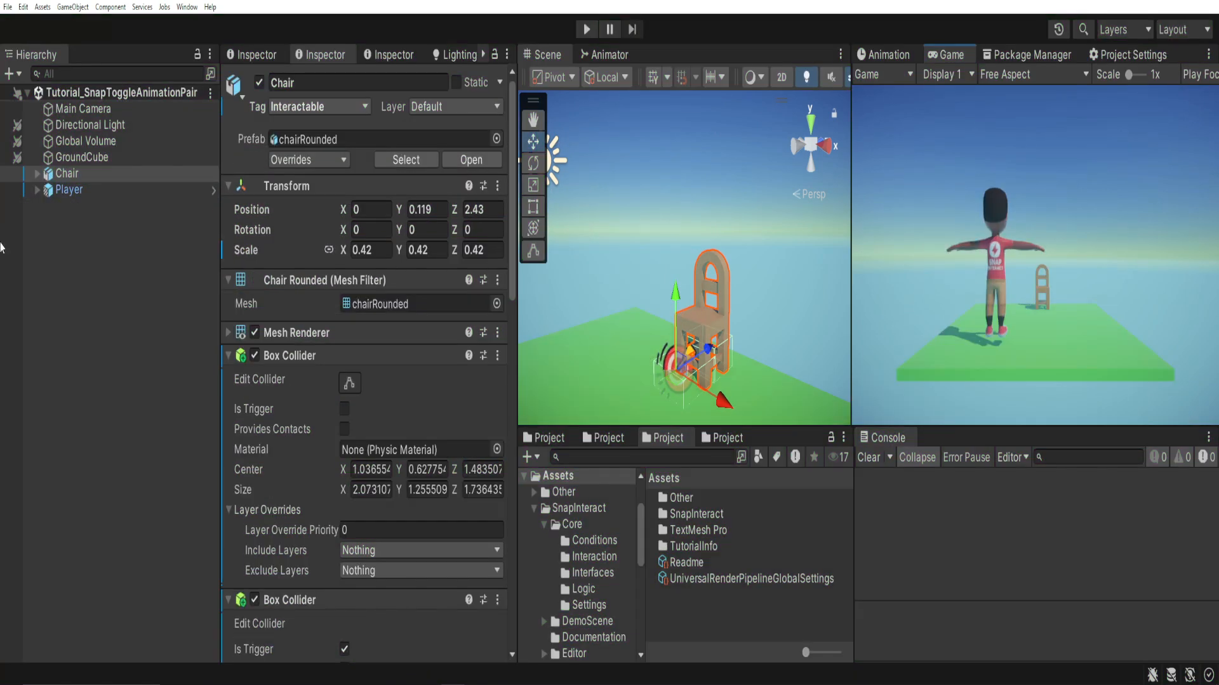
Raise the top of the Chair's trigger Box Collider in the scene, making its Y size about 1.33.
{"action": "left_click", "coordinate": [38, 175]}
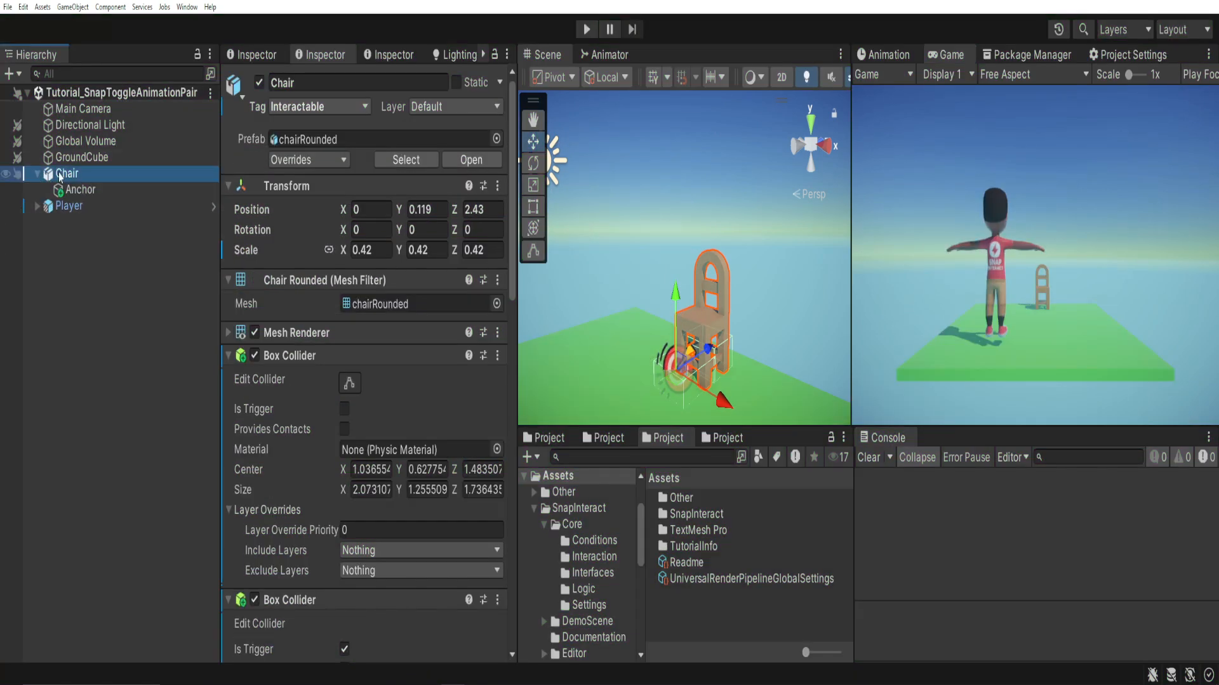
{"action": "scroll", "coordinate": [315, 330], "scroll_direction": "down", "scroll_amount": 3}
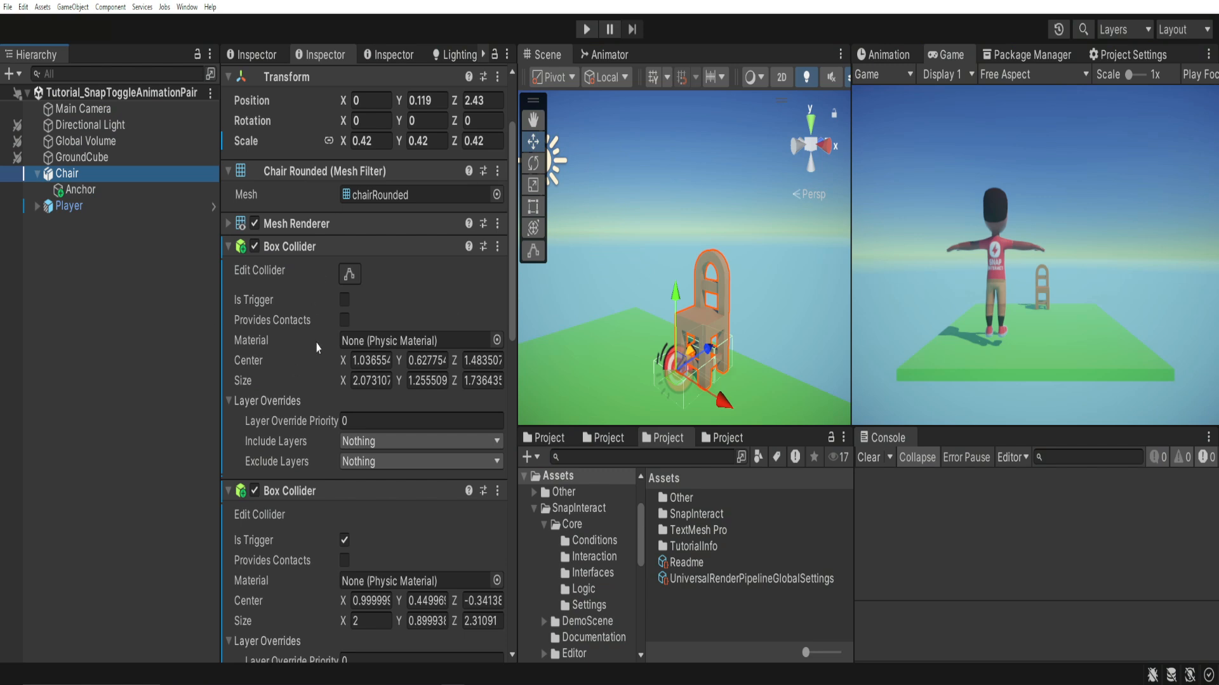
{"action": "scroll", "coordinate": [320, 351], "scroll_direction": "down", "scroll_amount": 4}
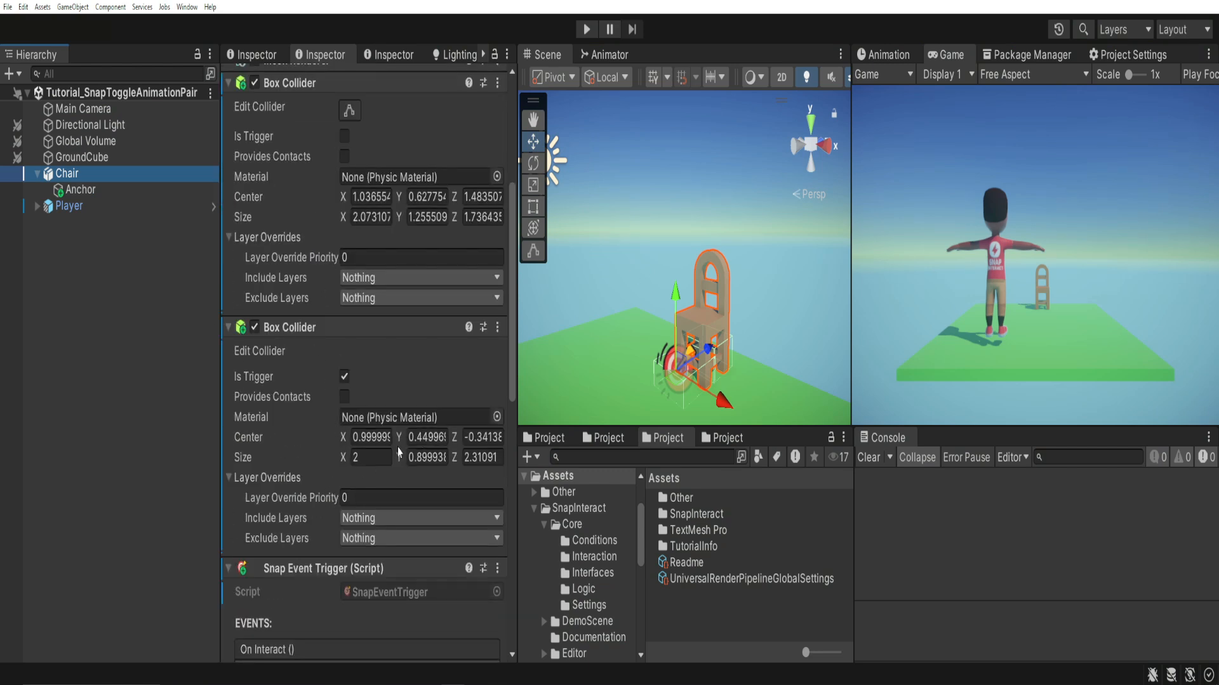
{"action": "left_click", "coordinate": [347, 113]}
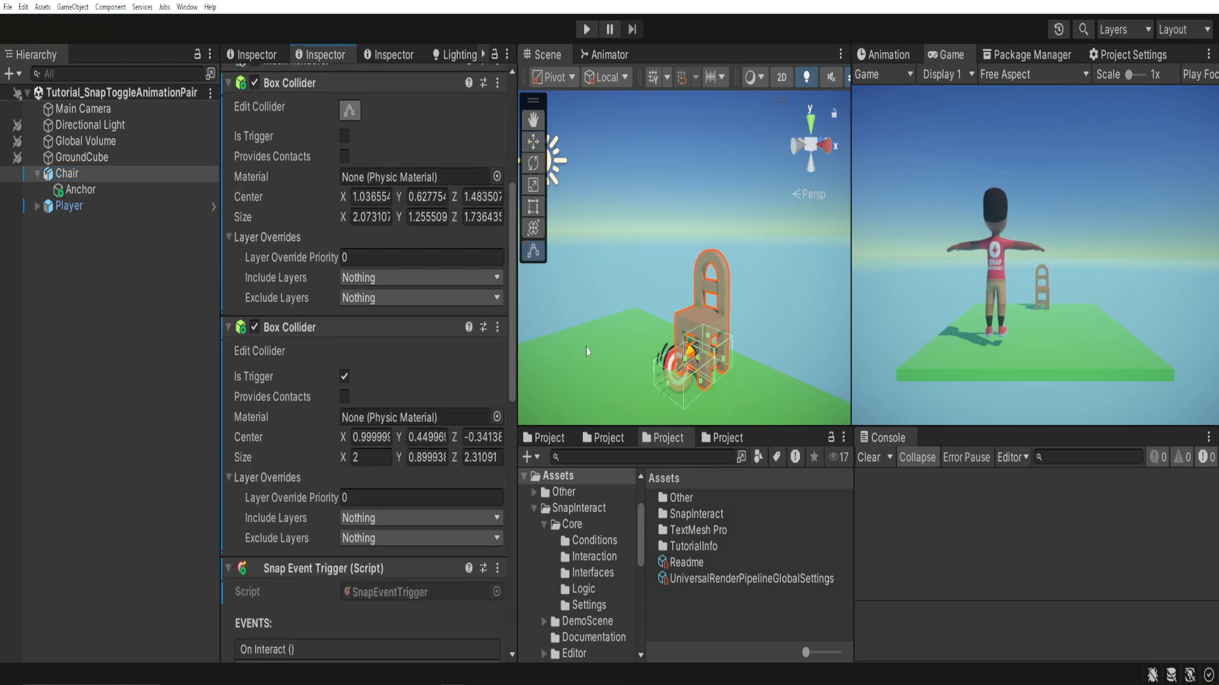
{"action": "key", "text": "w"}
{"action": "right_click_drag", "start_coordinate": [625, 373], "coordinate": [483, 306]}
{"action": "key", "text": "s"}
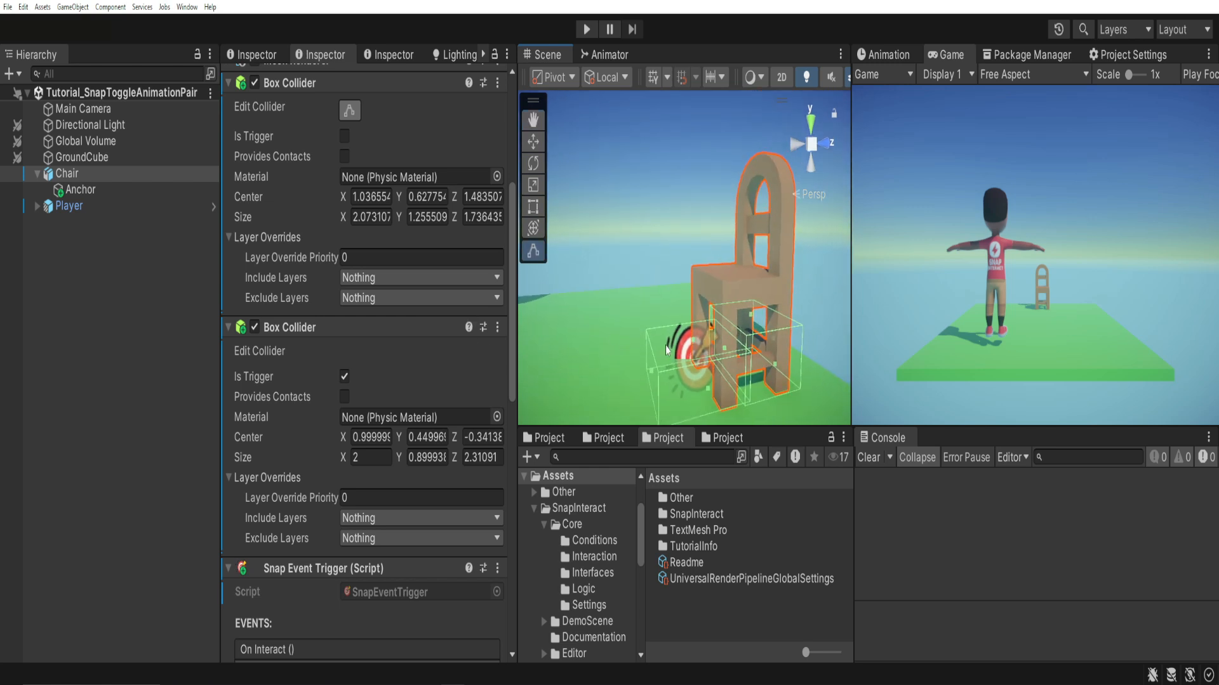
{"action": "left_click_drag", "start_coordinate": [693, 341], "coordinate": [693, 319]}
{"action": "key", "text": "q"}
{"action": "right_click_drag", "start_coordinate": [693, 319], "coordinate": [685, 314]}
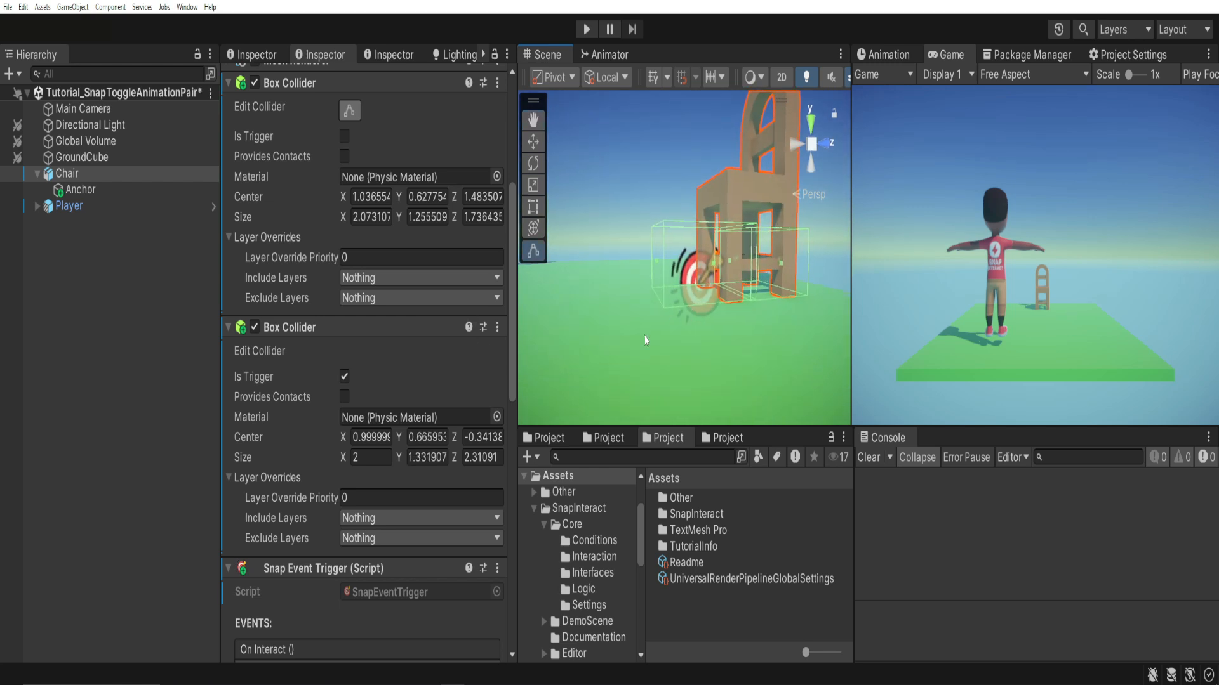
Run the scene in Play mode and walk the player repeatedly in and out of the chair's trigger to test the interact prompt.
{"action": "left_click", "coordinate": [585, 30]}
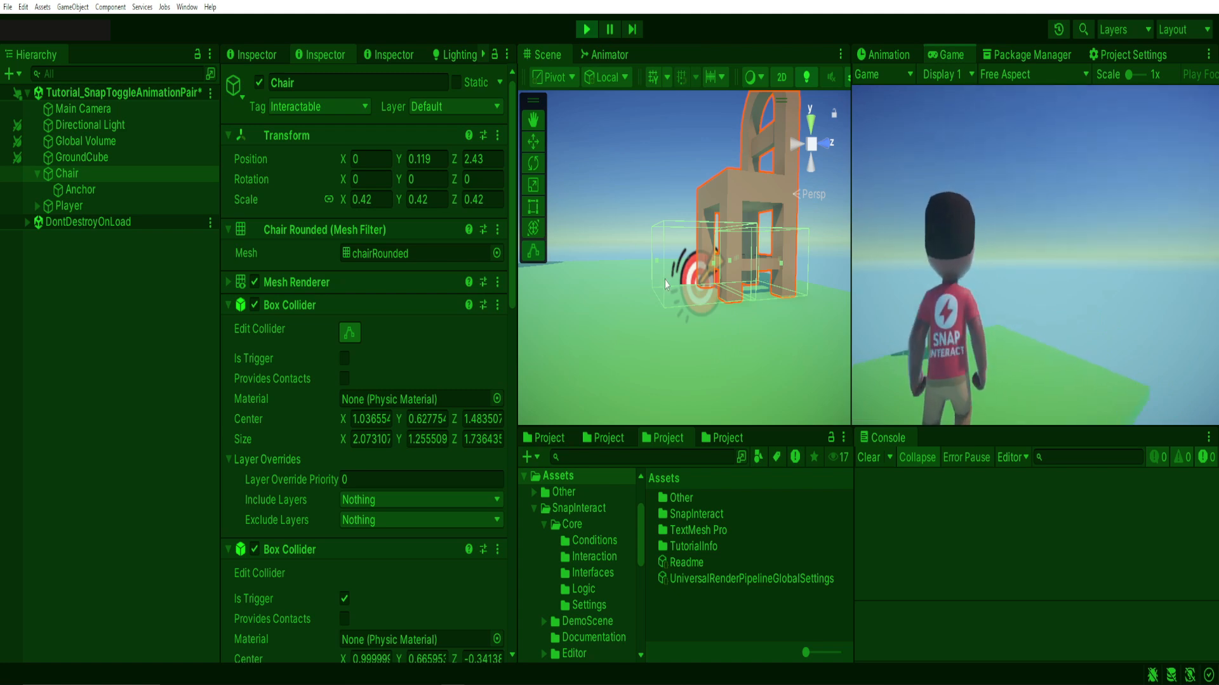
{"action": "key", "text": "w"}
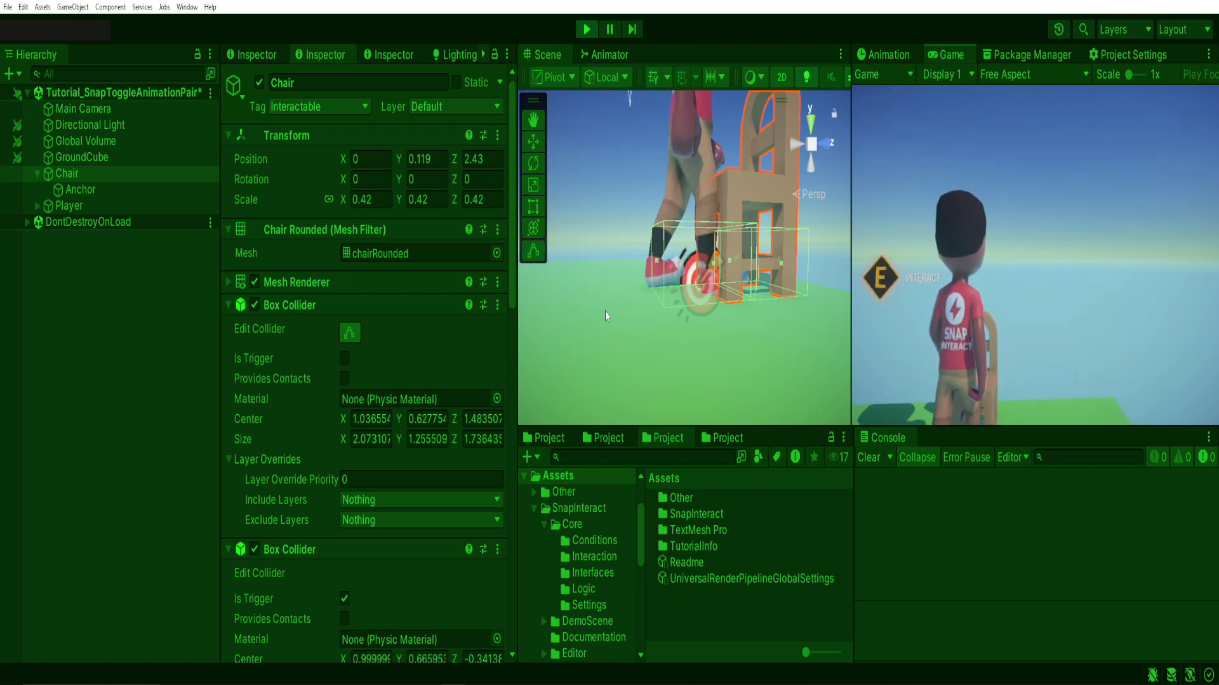
{"action": "key", "text": "s"}
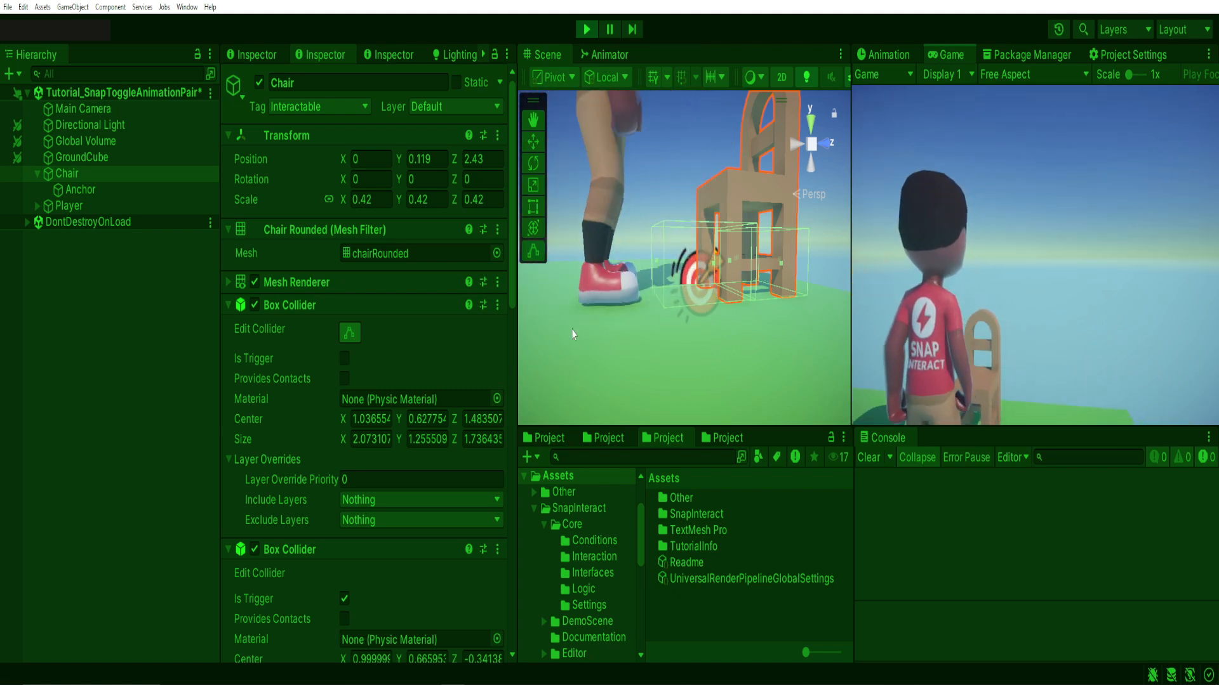
{"action": "key", "text": "w"}
{"action": "key", "text": "s"}
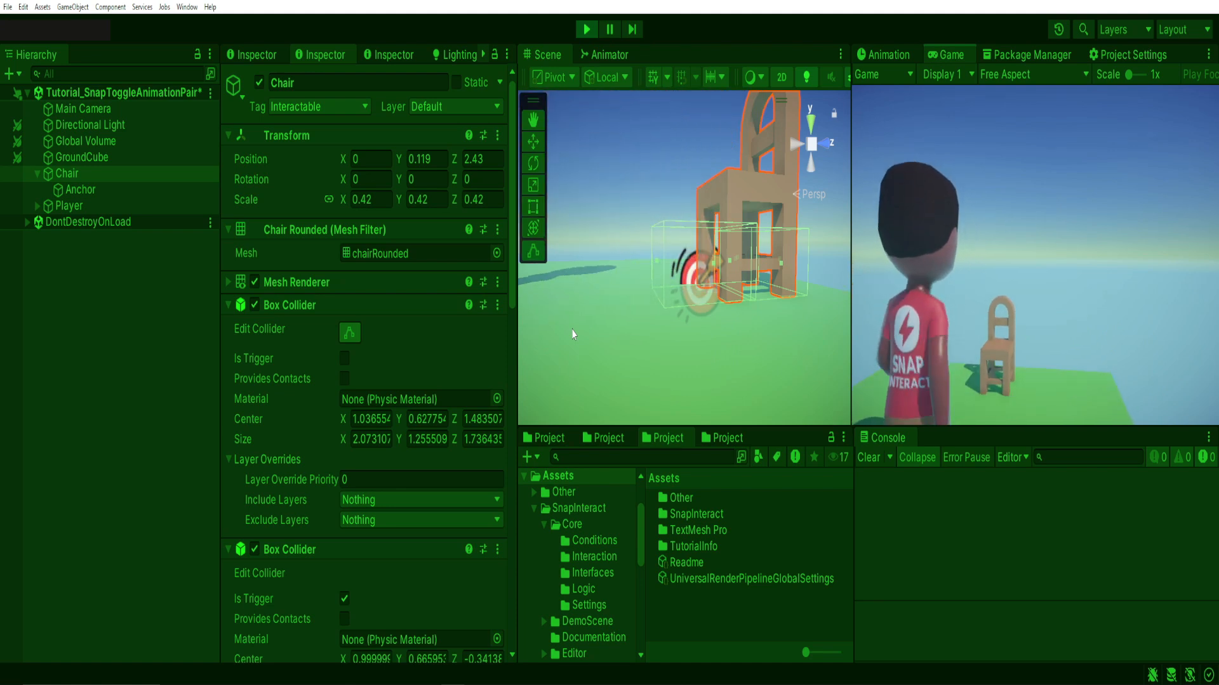
{"action": "key", "text": "w"}
{"action": "key", "text": "s"}
{"action": "key", "text": "w"}
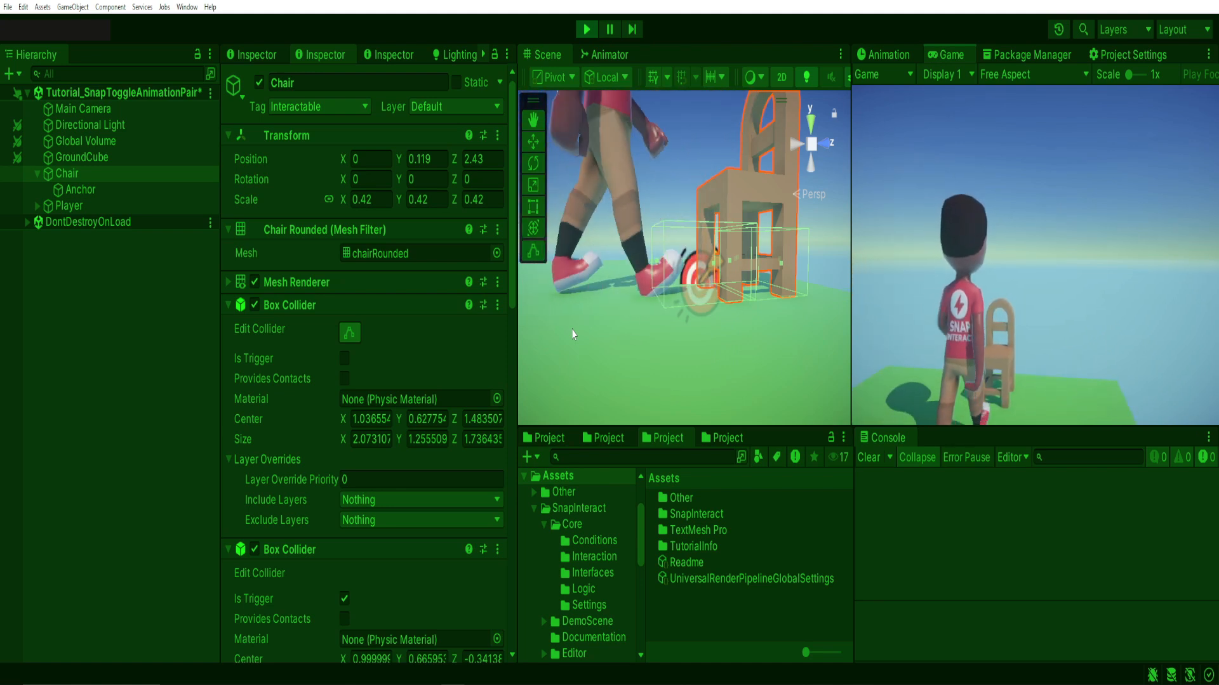
{"action": "key", "text": "s"}
{"action": "key", "text": "w"}
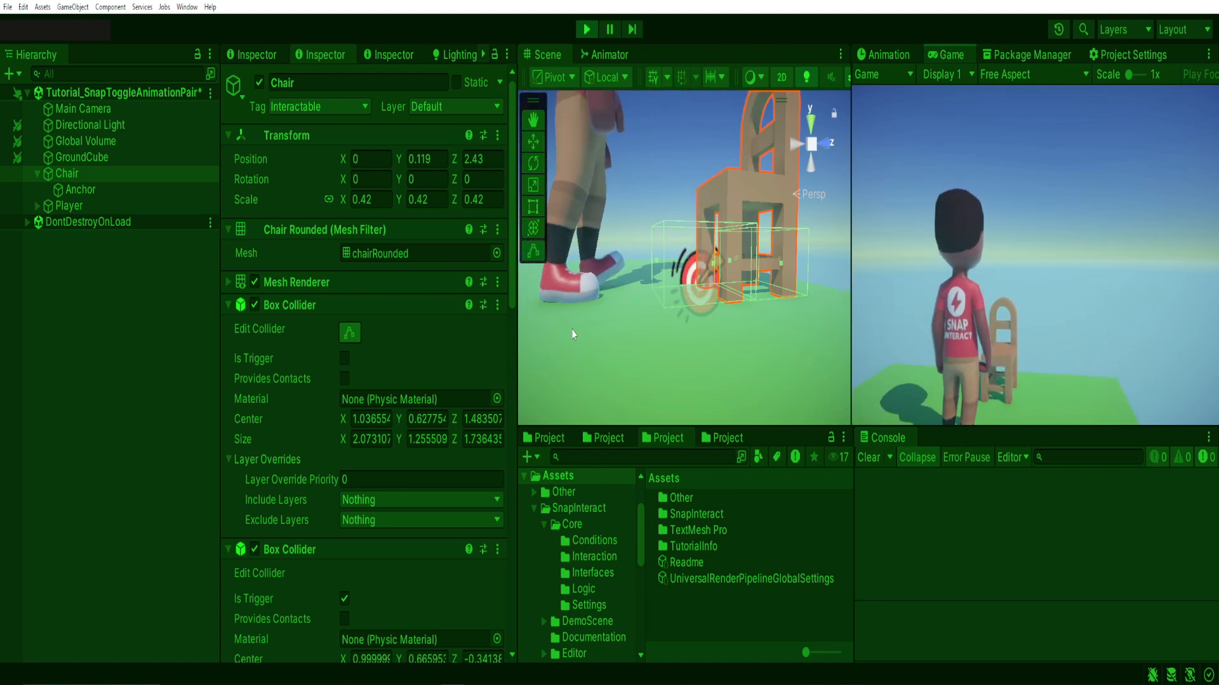
{"action": "key", "text": "s"}
{"action": "key", "text": "w"}
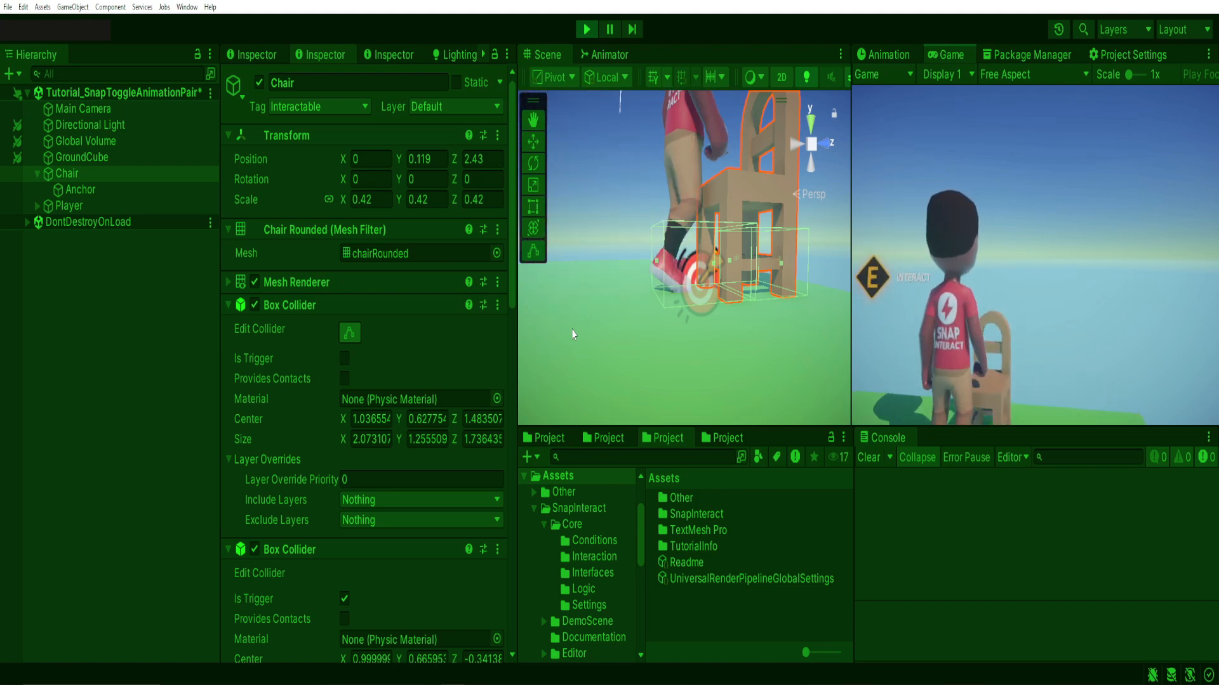
{"action": "key", "text": "s"}
{"action": "key", "text": "w"}
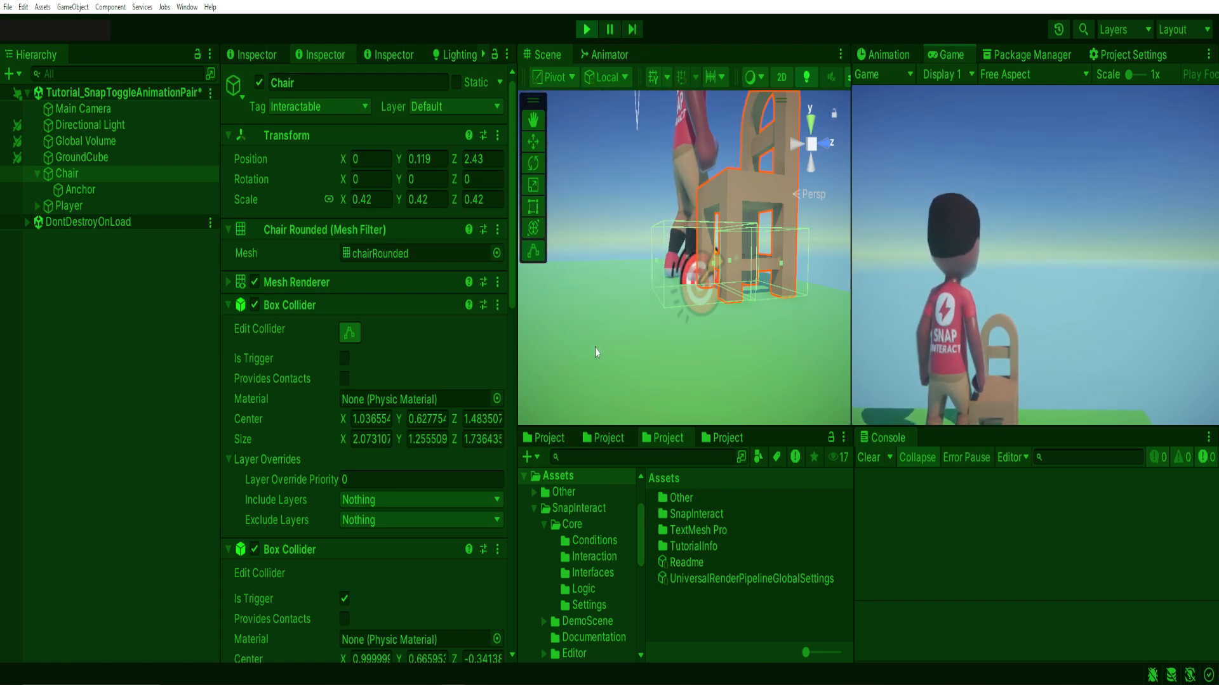
{"action": "key", "text": "s"}
{"action": "key", "text": "w"}
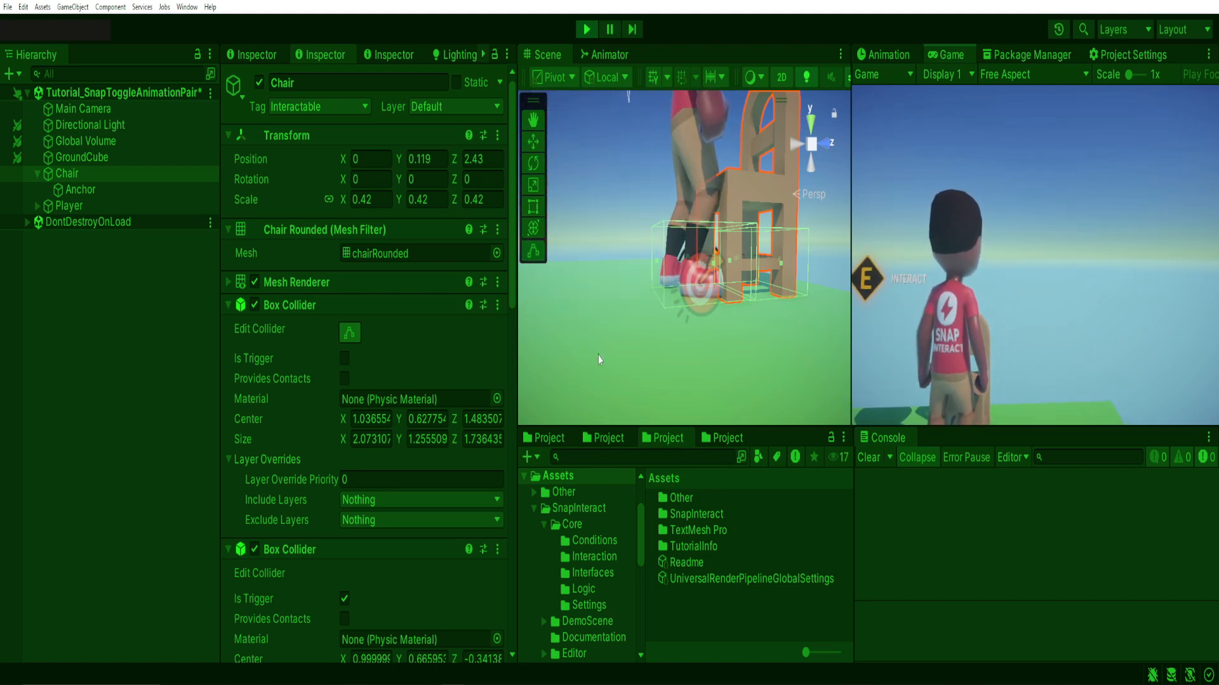
{"action": "key", "text": "s"}
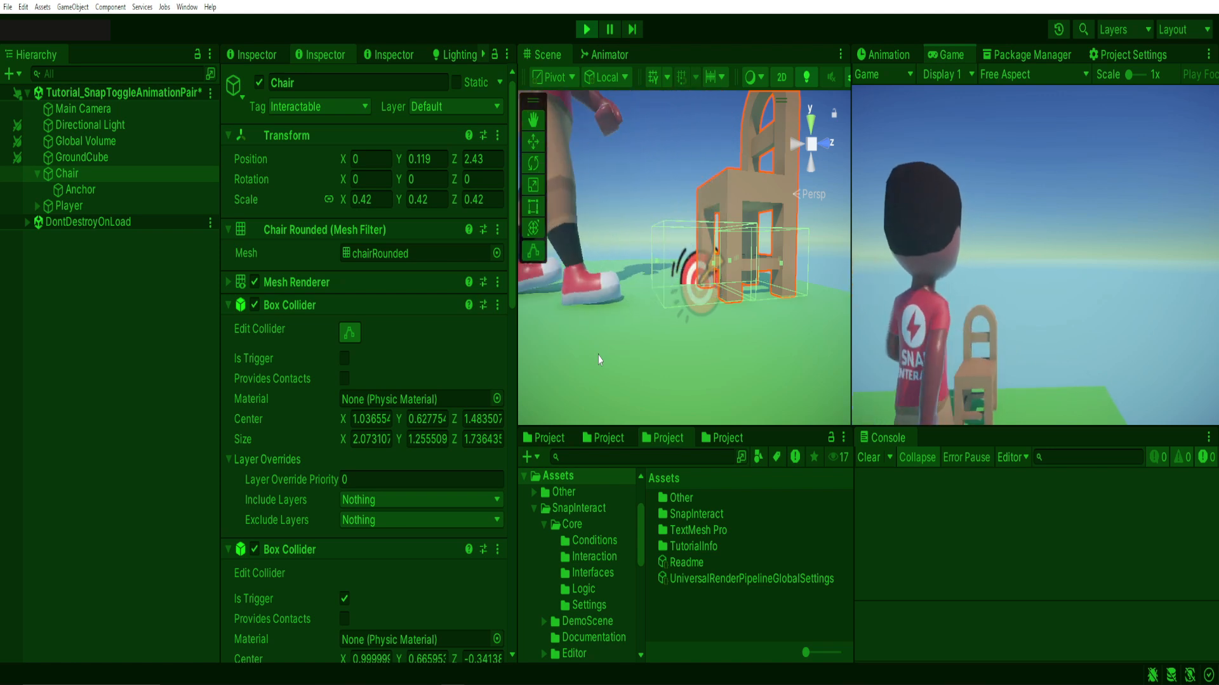
{"action": "key", "text": "w"}
{"action": "key", "text": "s"}
{"action": "key", "text": "w"}
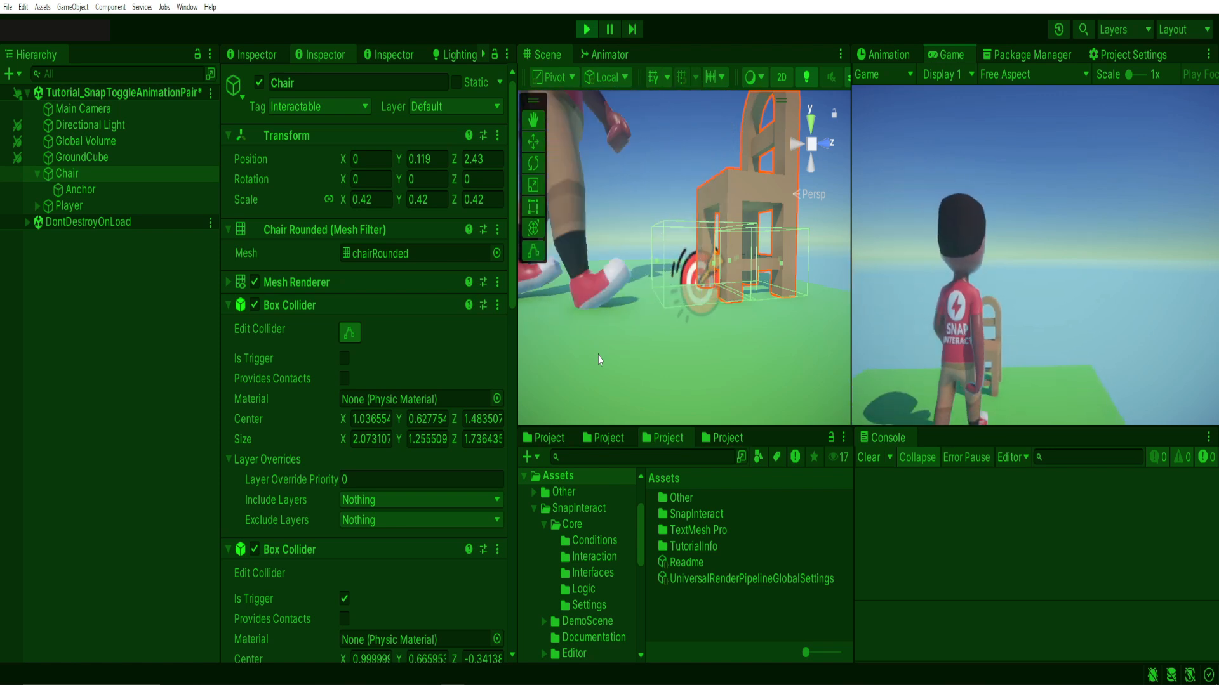
{"action": "key", "text": "s"}
{"action": "key", "text": "w"}
{"action": "key", "text": "s"}
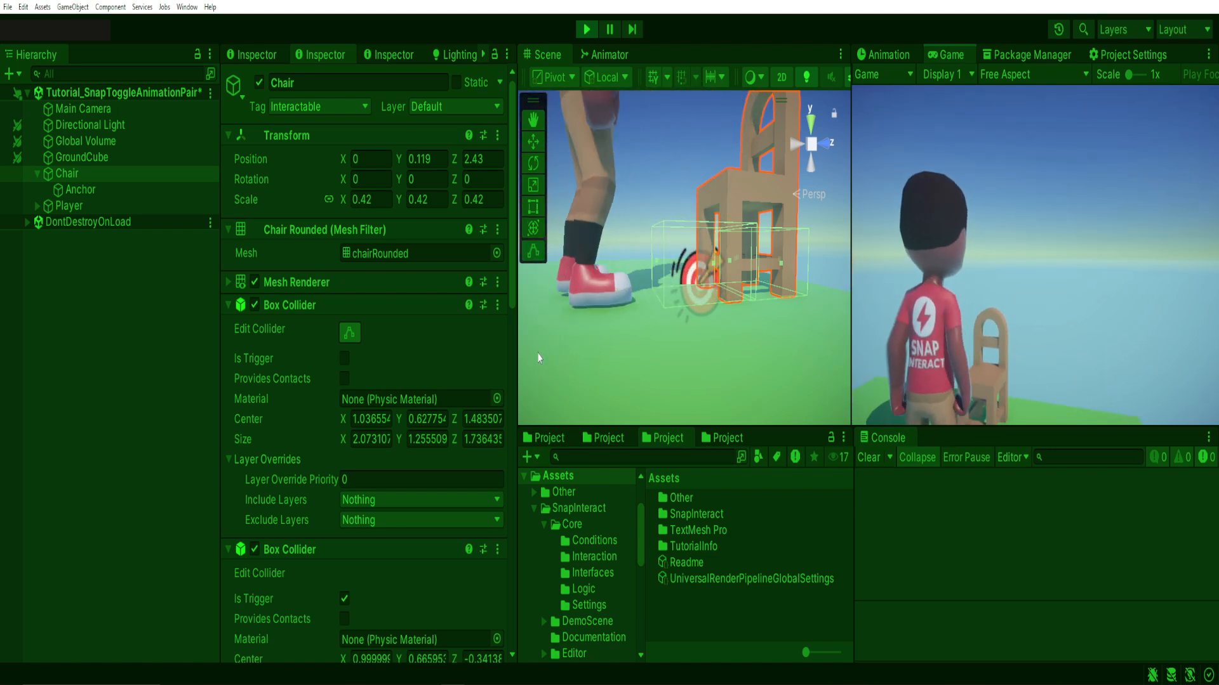
{"action": "key", "text": "w"}
{"action": "key", "text": "s"}
{"action": "key", "text": "w"}
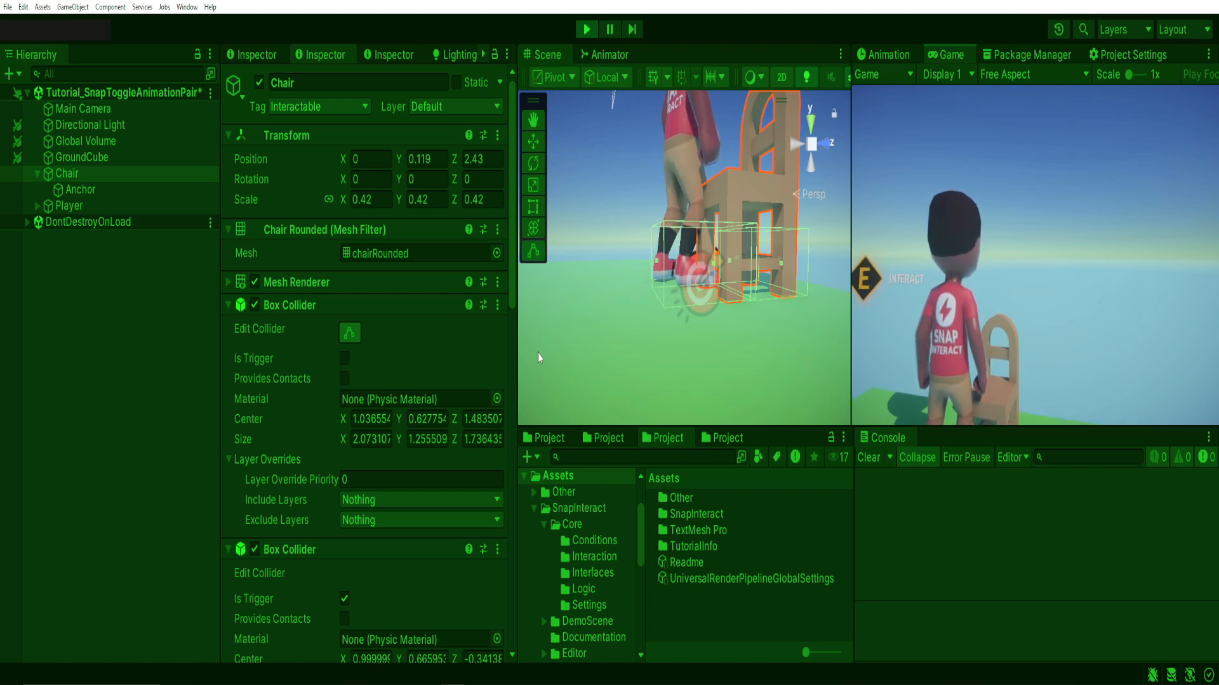
Sit the player down by interacting with the chair, inspect the seated position in the scene, and stop playback.
{"action": "key", "text": "e"}
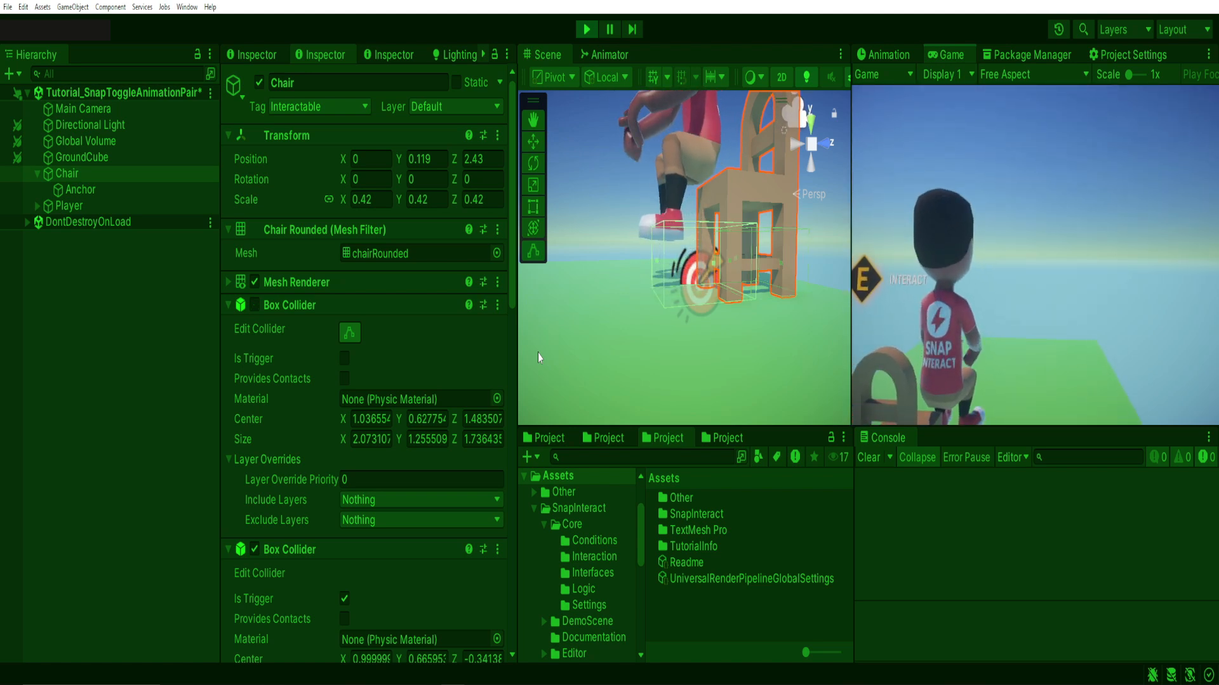
{"action": "right_click_drag", "start_coordinate": [717, 312], "coordinate": [729, 265]}
{"action": "left_click", "coordinate": [585, 29]}
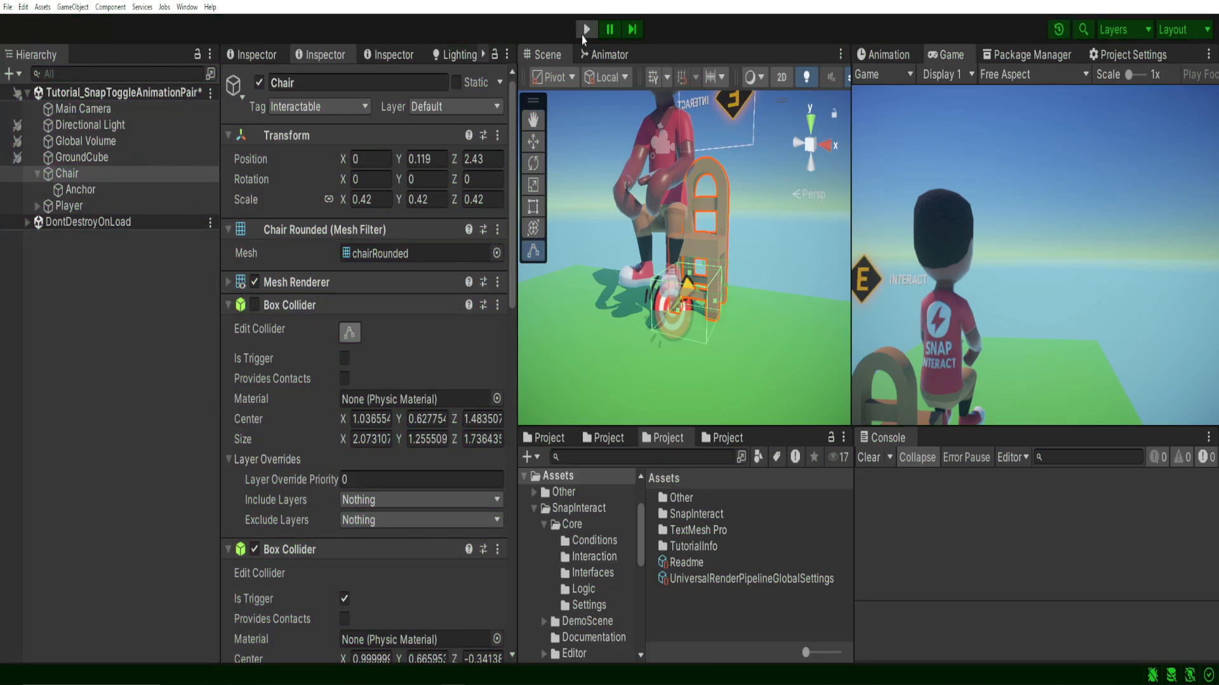
Move the Chair's Anchor sideways to line up with the middle of the seat, at X position 1.03, checking from above.
{"action": "left_click", "coordinate": [80, 189]}
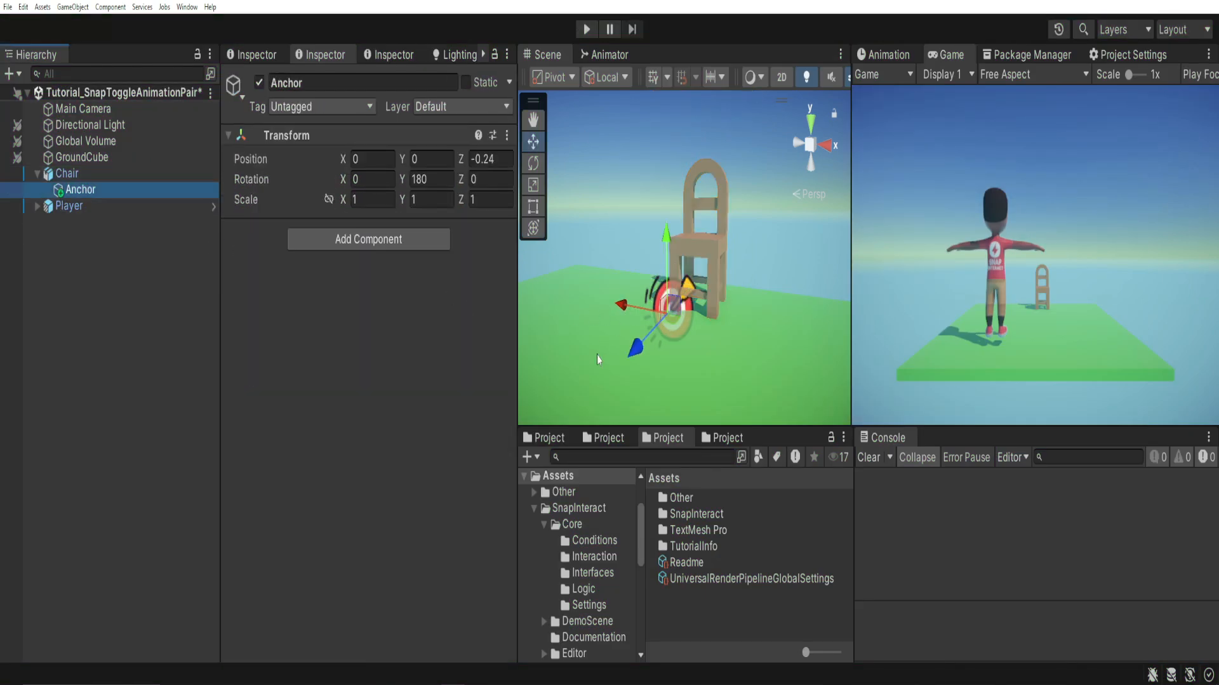
{"action": "left_click_drag", "start_coordinate": [598, 358], "coordinate": [662, 352], "text": "alt"}
{"action": "left_click_drag", "start_coordinate": [606, 319], "coordinate": [631, 318]}
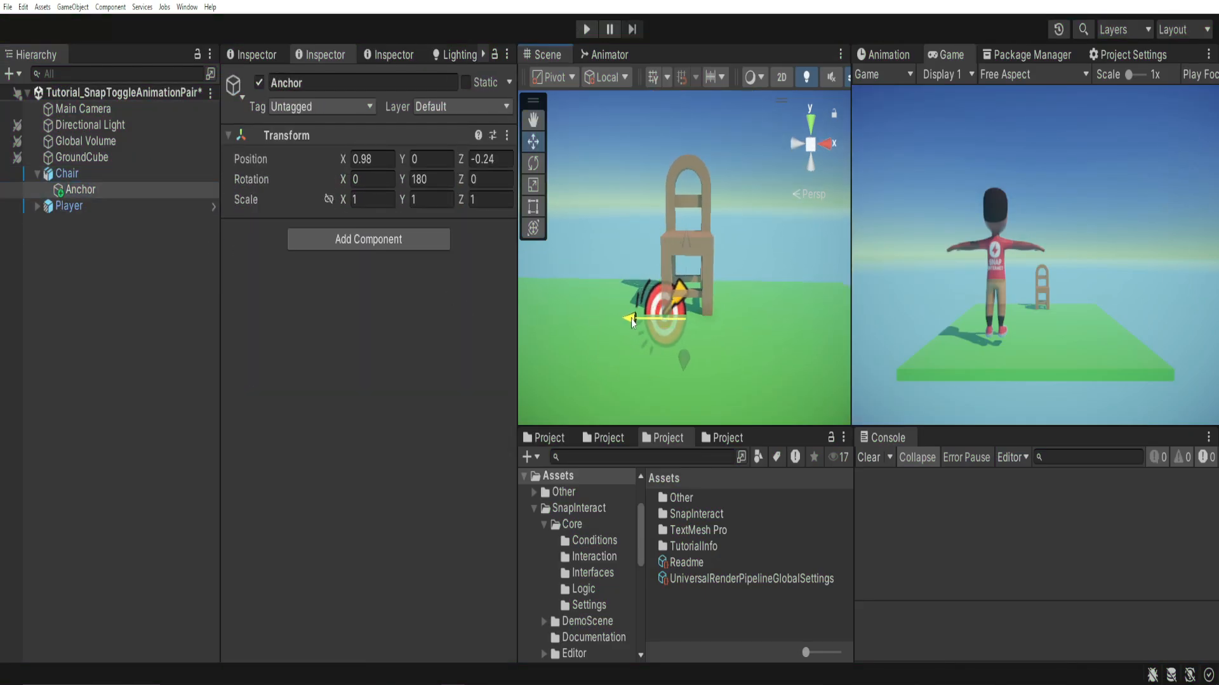
{"action": "left_click", "coordinate": [811, 122]}
{"action": "middle_click_drag", "start_coordinate": [644, 190], "coordinate": [654, 297]}
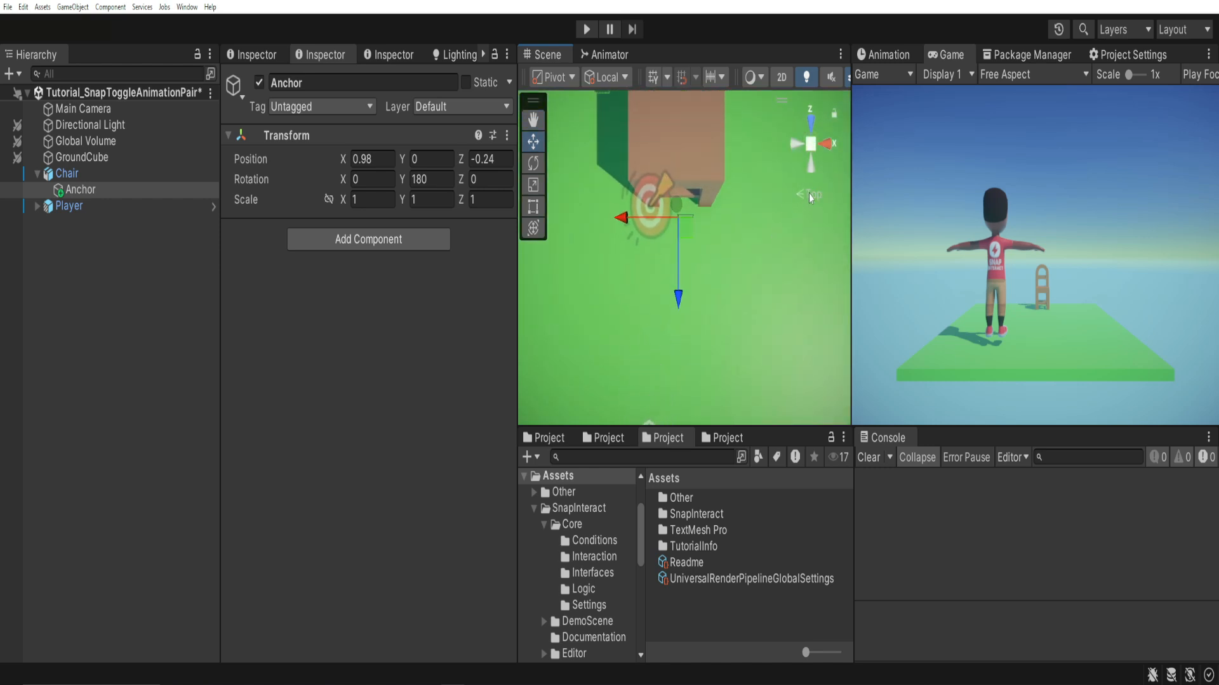
{"action": "middle_click_drag", "start_coordinate": [694, 188], "coordinate": [687, 261]}
{"action": "left_click_drag", "start_coordinate": [625, 300], "coordinate": [625, 301]}
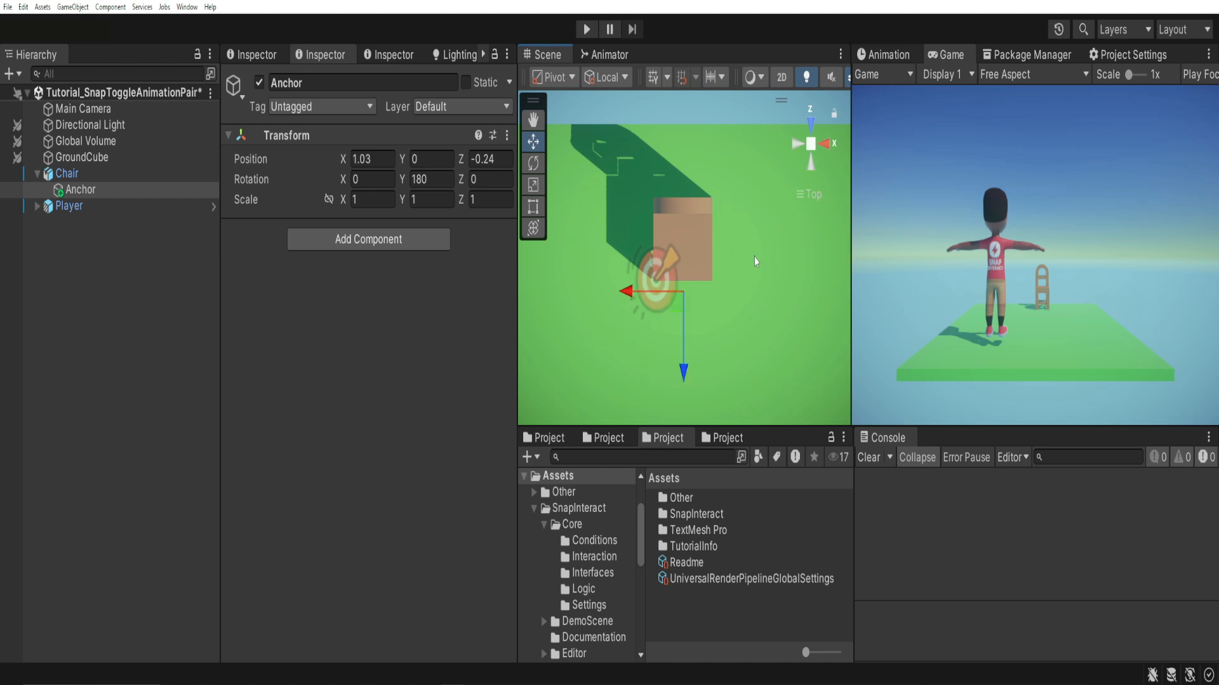
{"action": "left_click", "coordinate": [809, 195]}
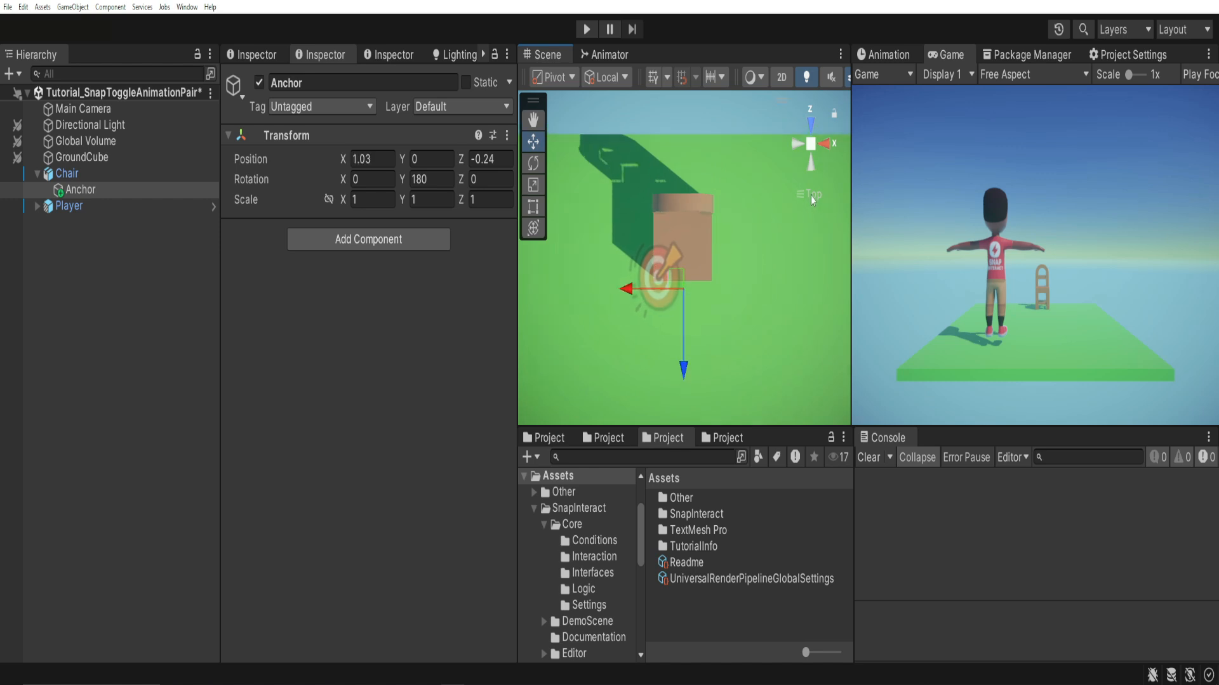
{"action": "left_click_drag", "start_coordinate": [681, 263], "coordinate": [666, 124], "text": "alt"}
Test the moved Anchor in Play mode: walk the player to the chair, sit down, stand up and walk away.
{"action": "left_click", "coordinate": [587, 32]}
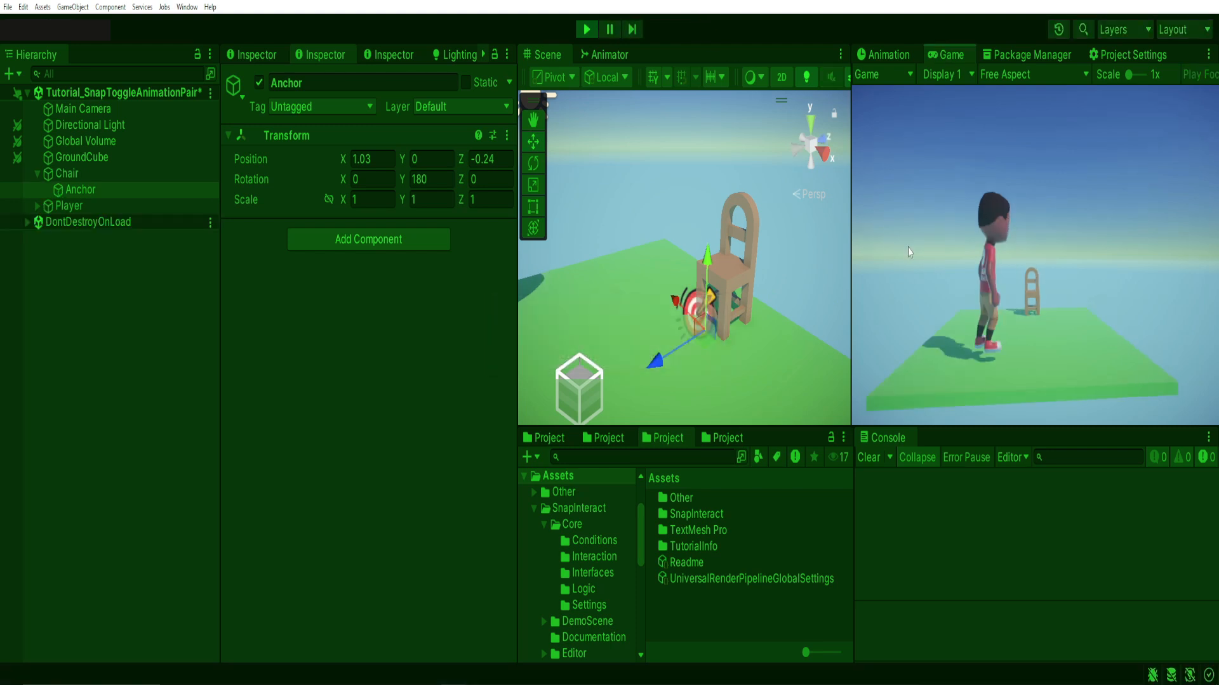
{"action": "key", "text": "w"}
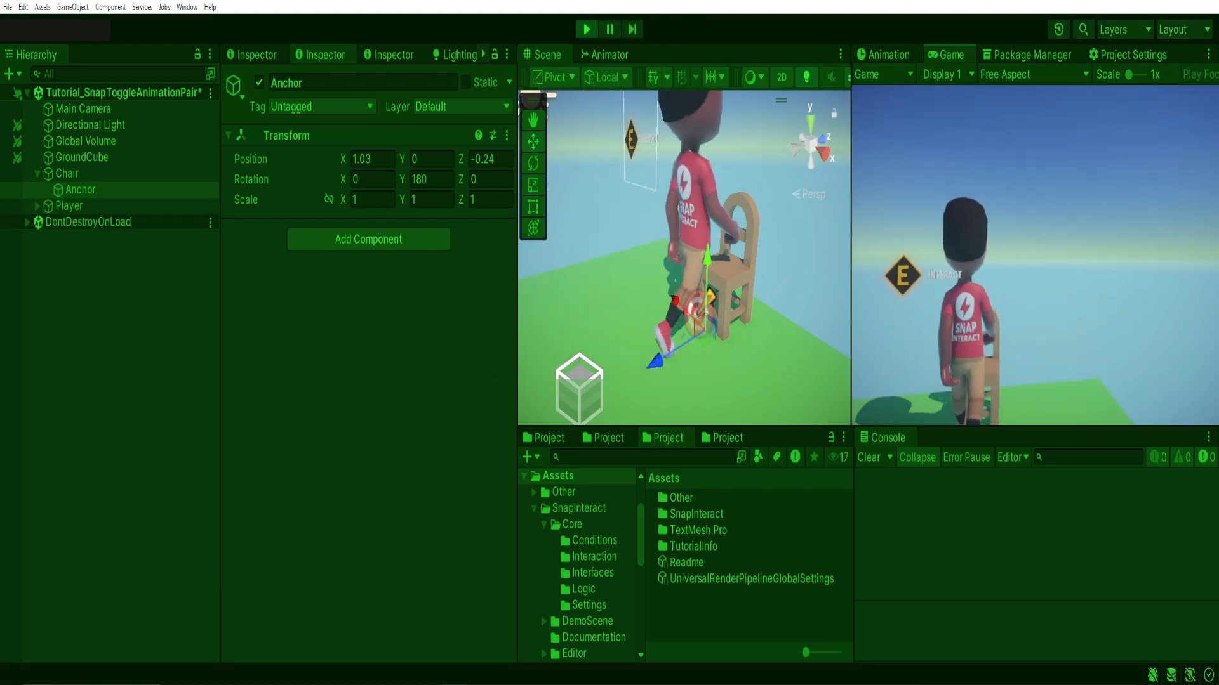
{"action": "key", "text": "e"}
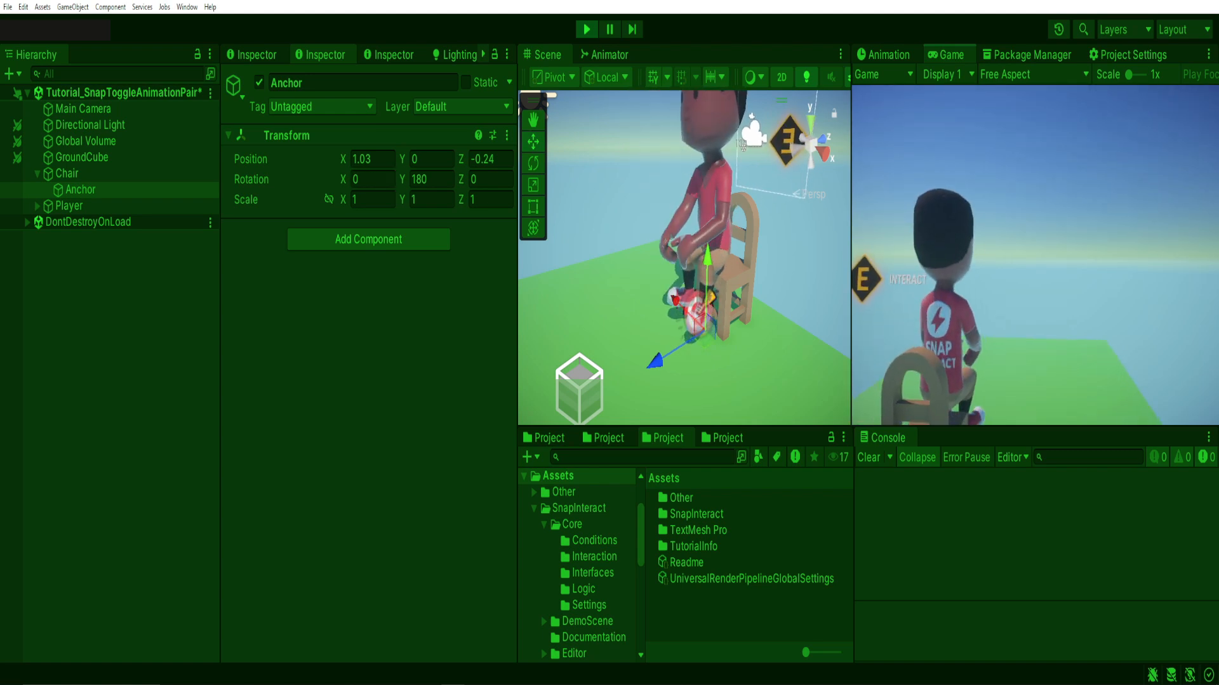
{"action": "key", "text": "e"}
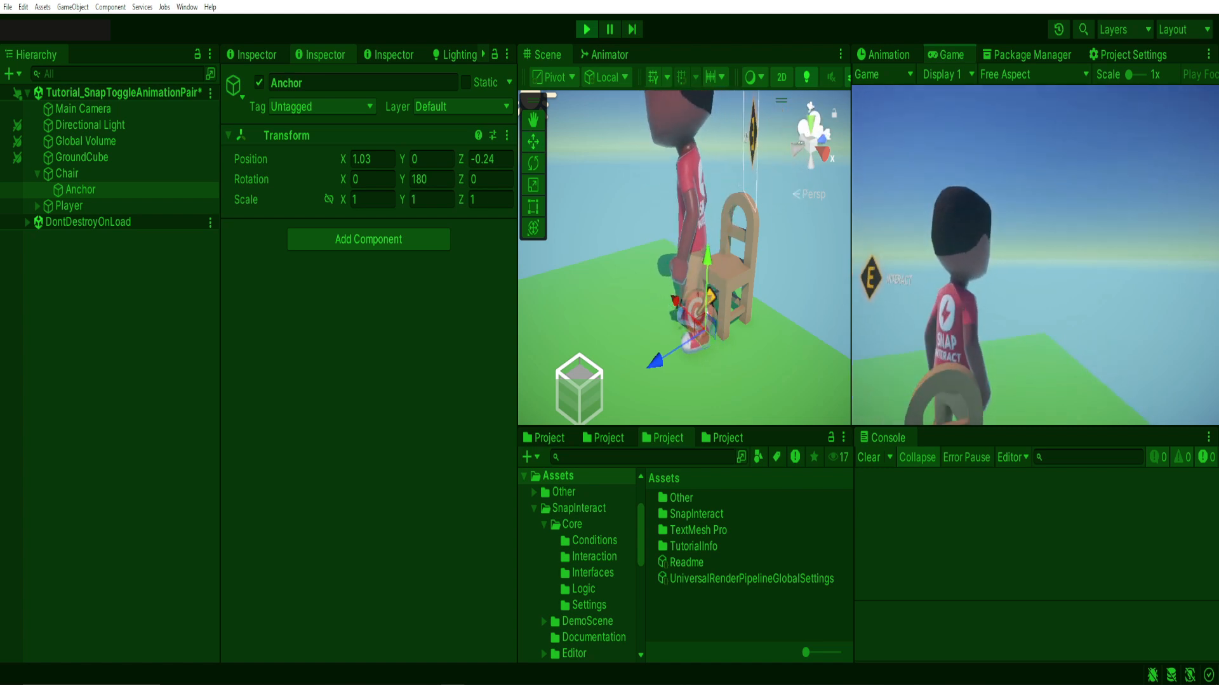
{"action": "key", "text": "w"}
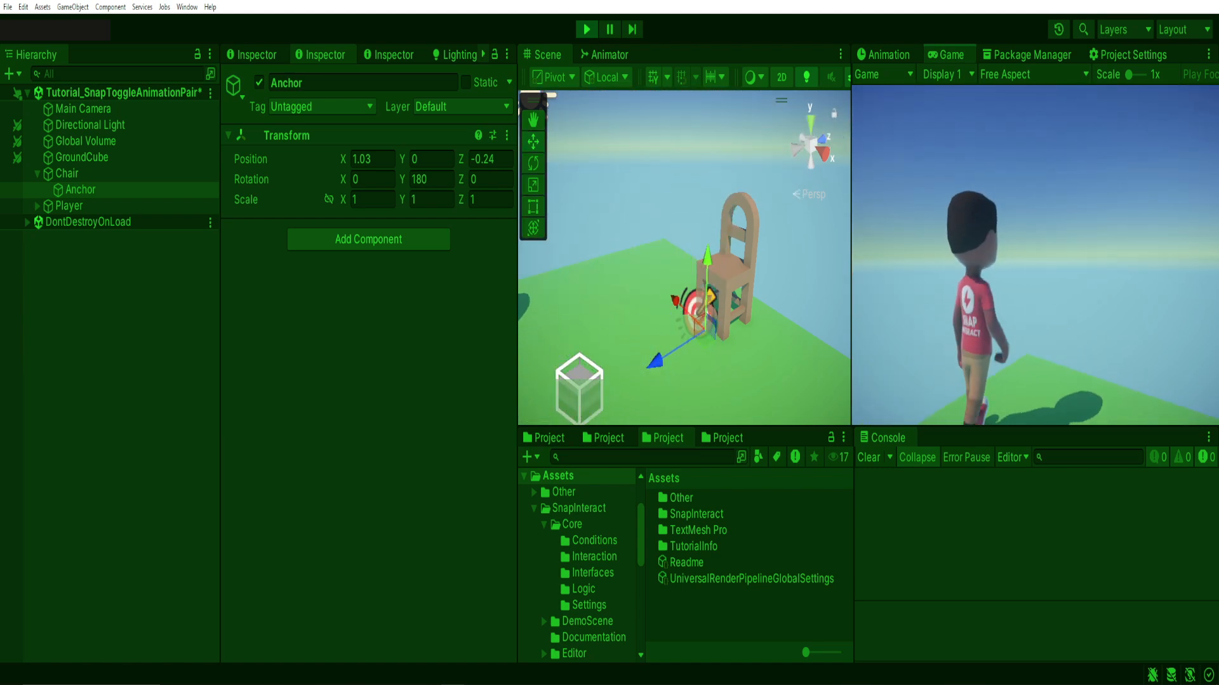
Walk the player back to the chair, repeat the sit and stand interaction, and walk away again.
{"action": "key", "text": "w"}
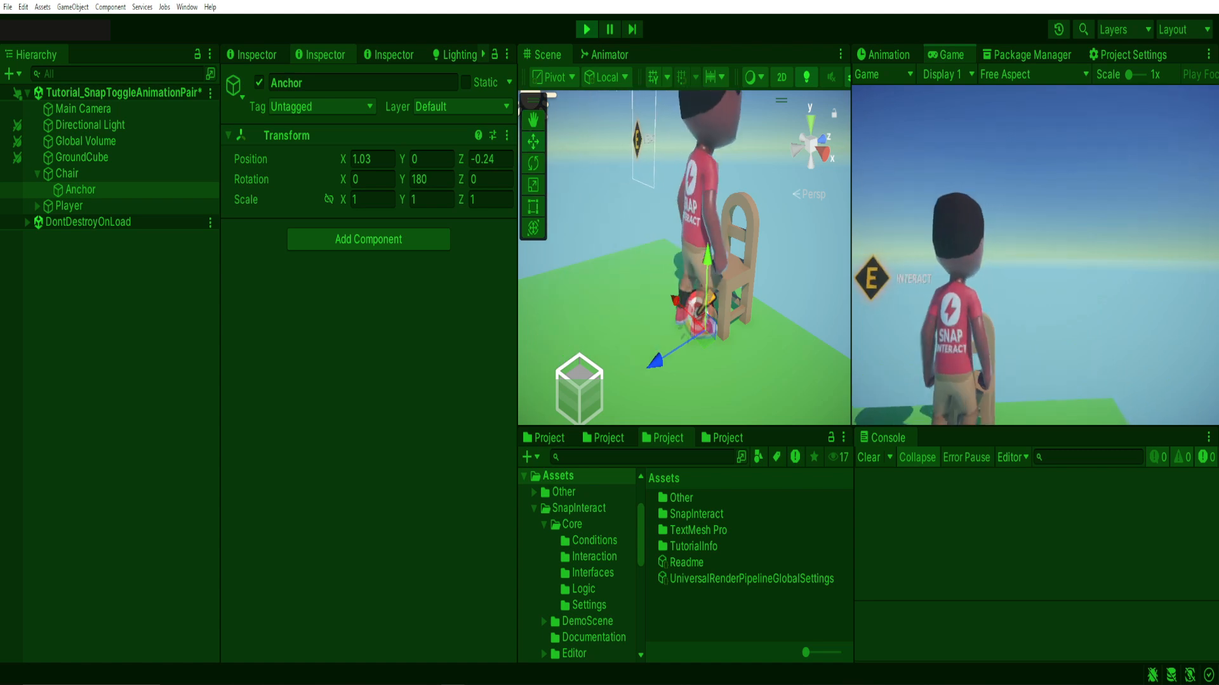
{"action": "key", "text": "e"}
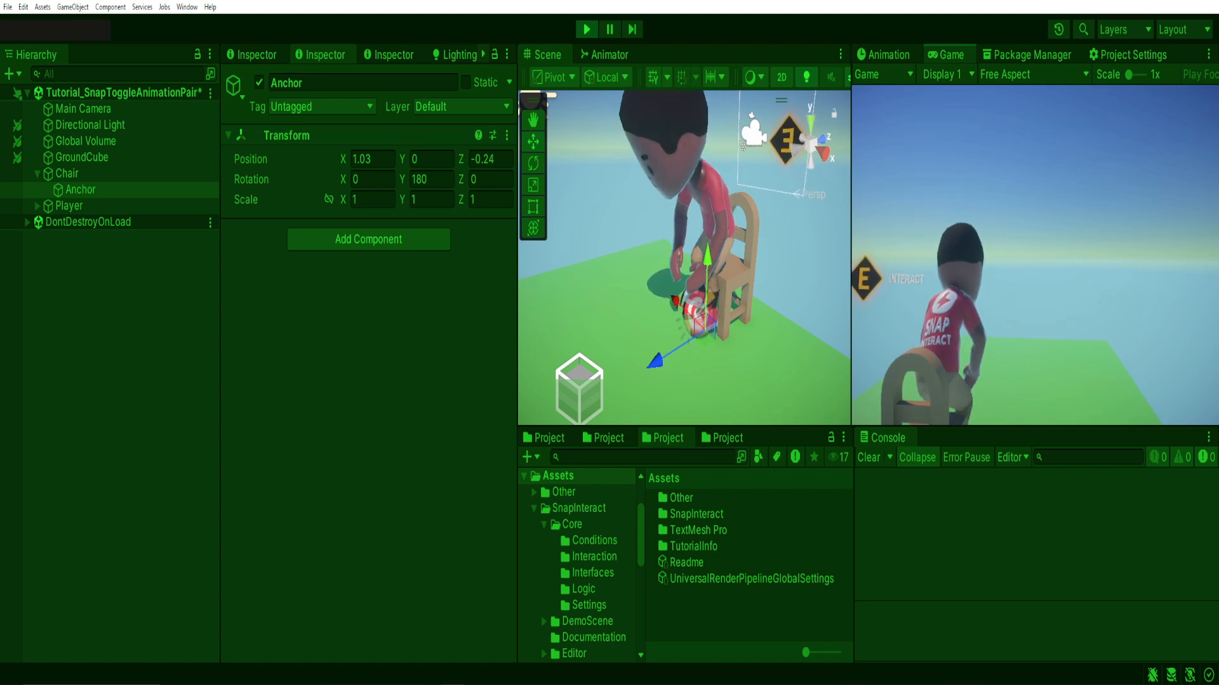
{"action": "key", "text": "e"}
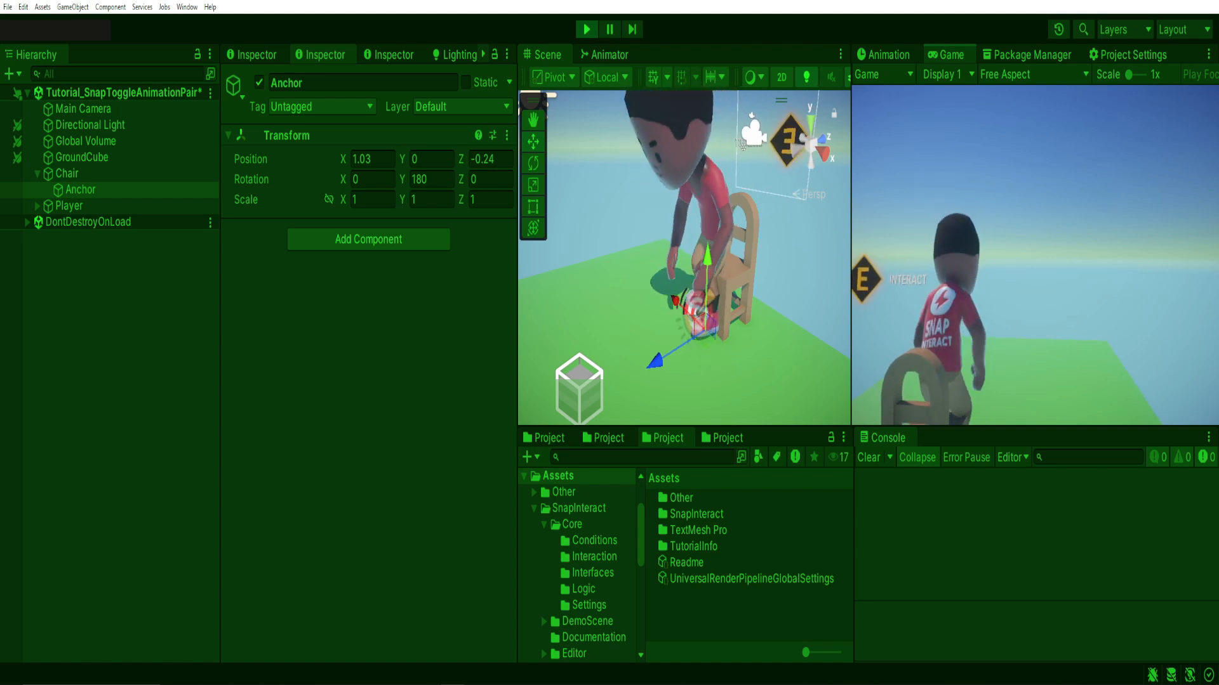
{"action": "key", "text": "e"}
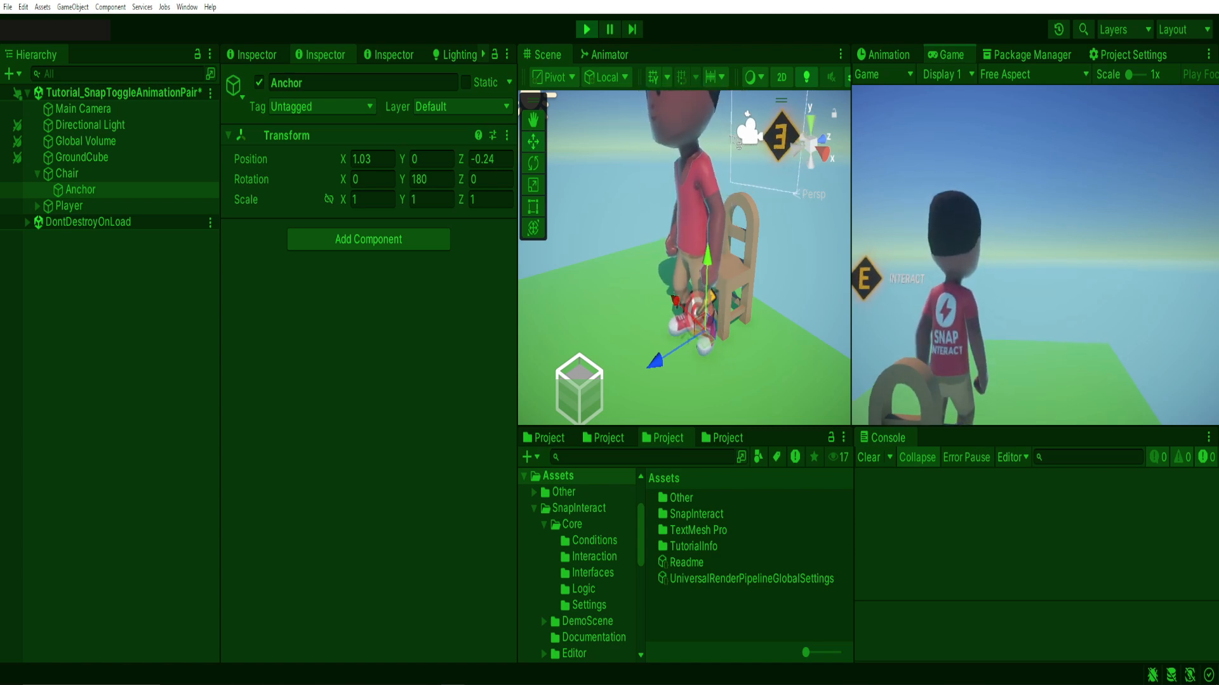
{"action": "key", "text": "w"}
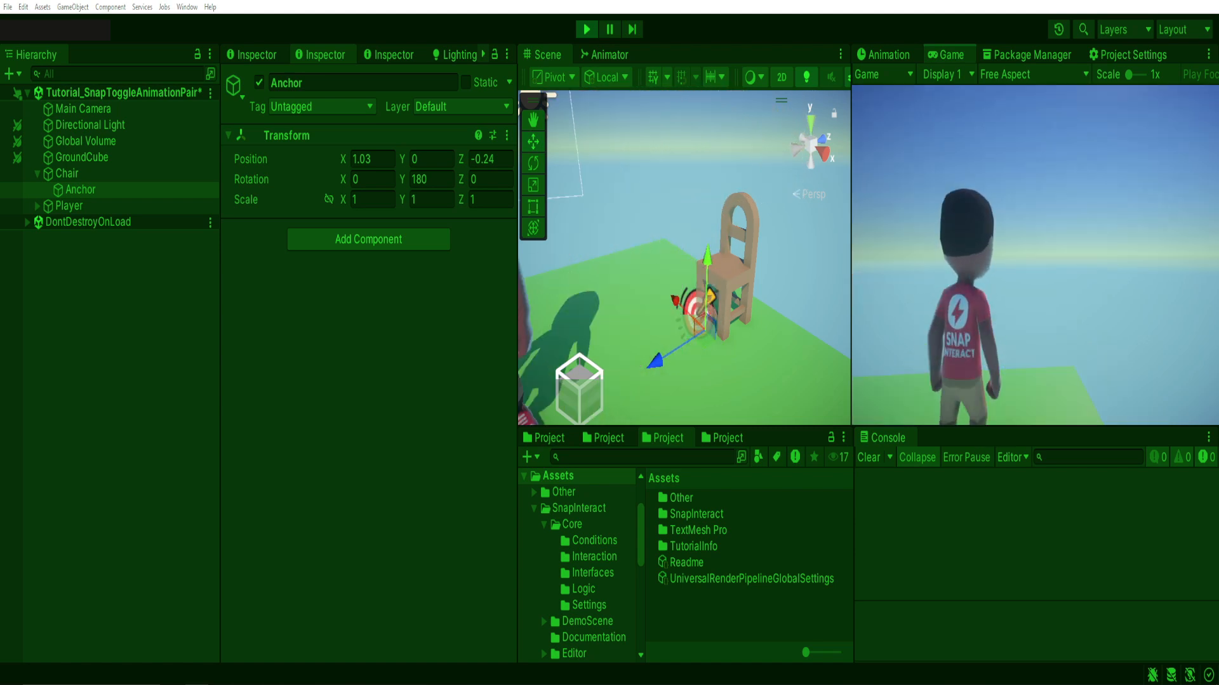